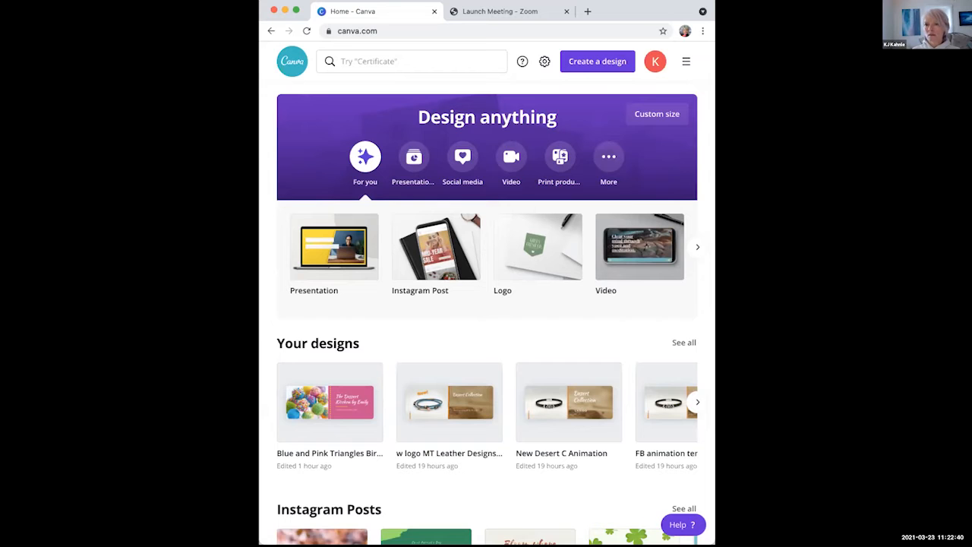
- Resize the browser window to compare the home page's wide layout with its compact layout, ending on the compact one
drag(714, 255, 732, 255)
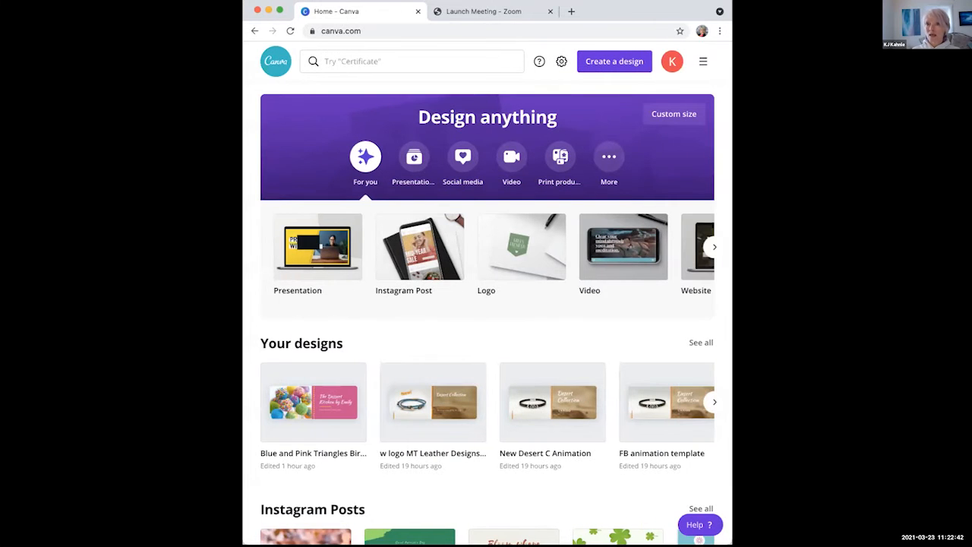
drag(731, 111, 767, 111)
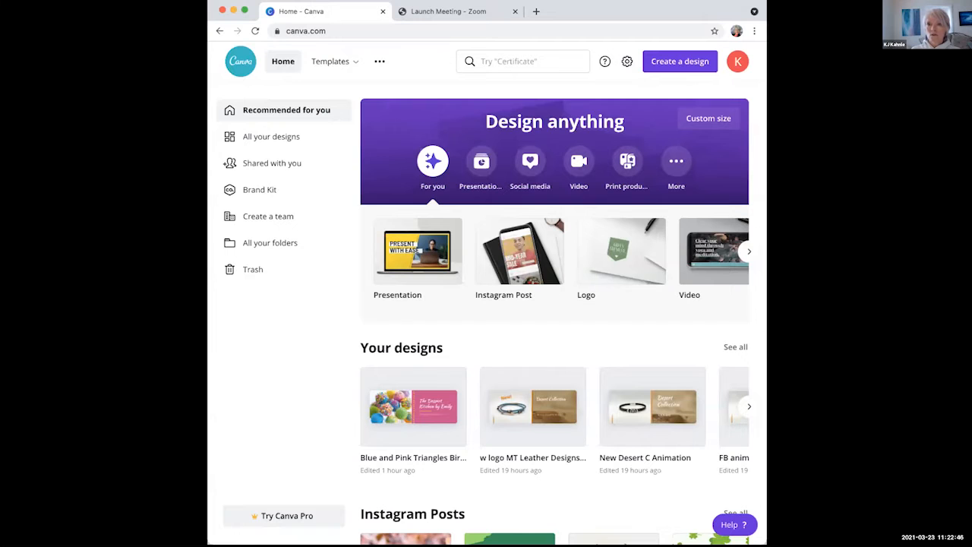
drag(767, 111, 682, 110)
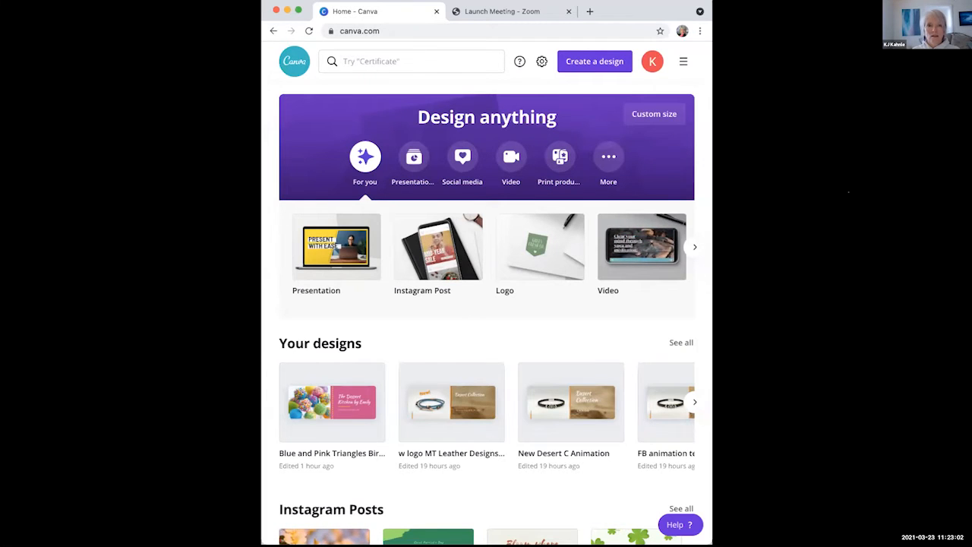
drag(261, 54, 237, 55)
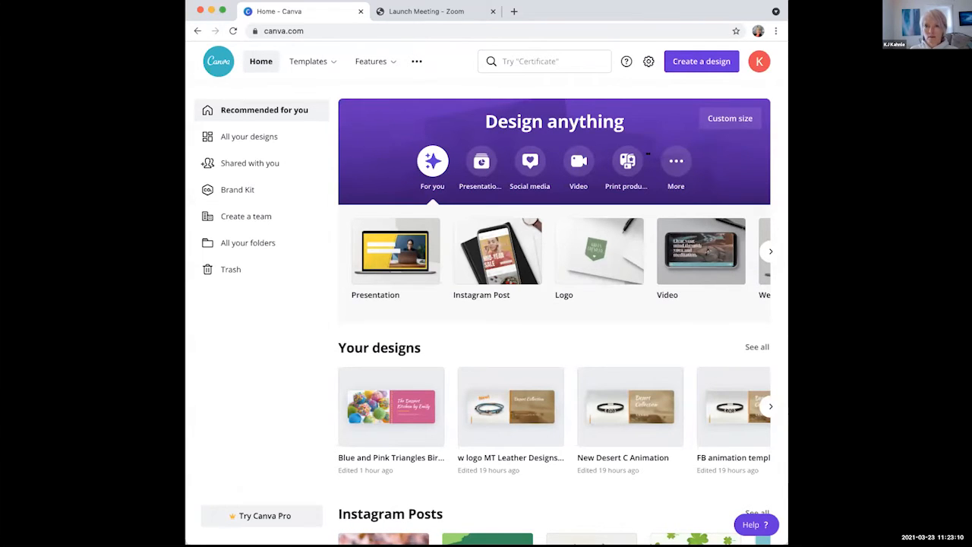
drag(787, 154, 651, 154)
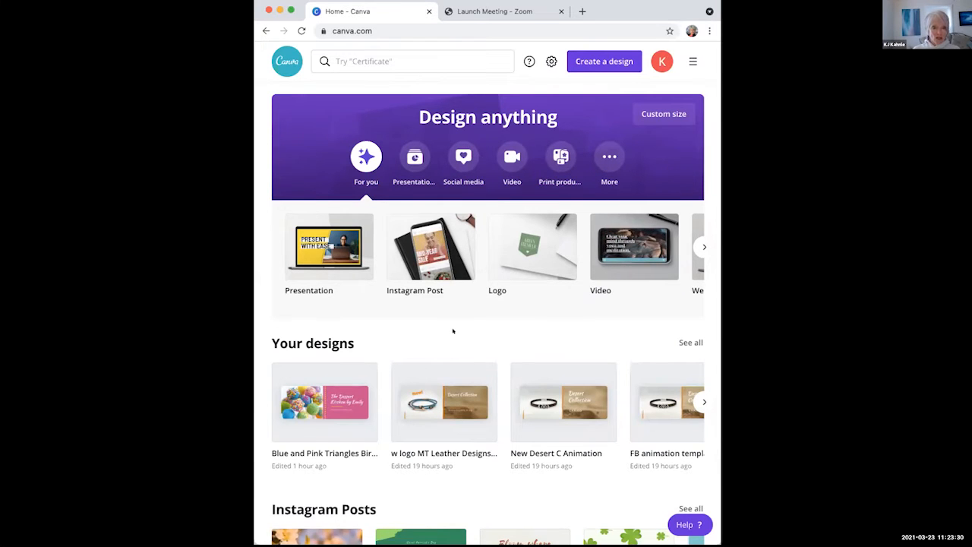
- Browse the suggested designs on the home page and search the templates for "bright pink cake pops"
scroll(453, 331, down, 3)
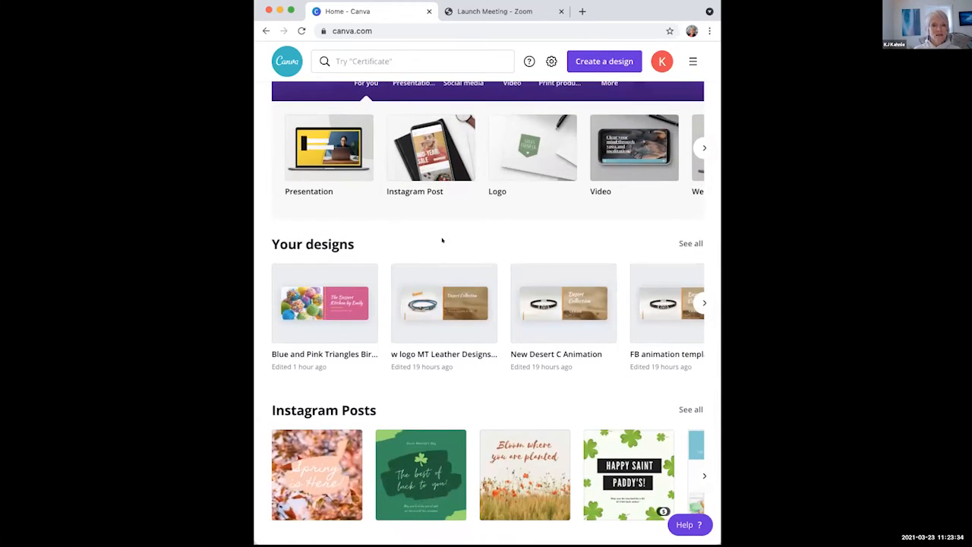
scroll(468, 400, down, 1)
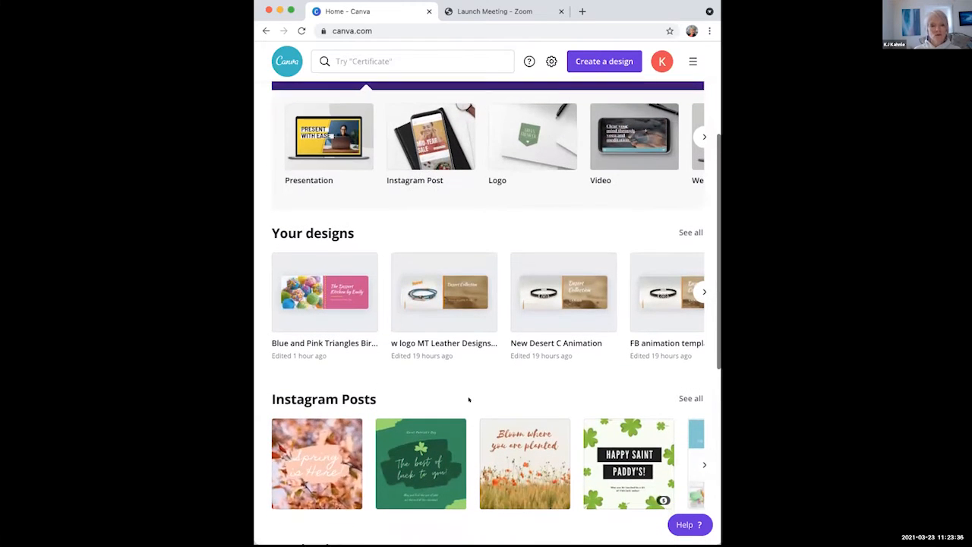
scroll(469, 399, down, 3)
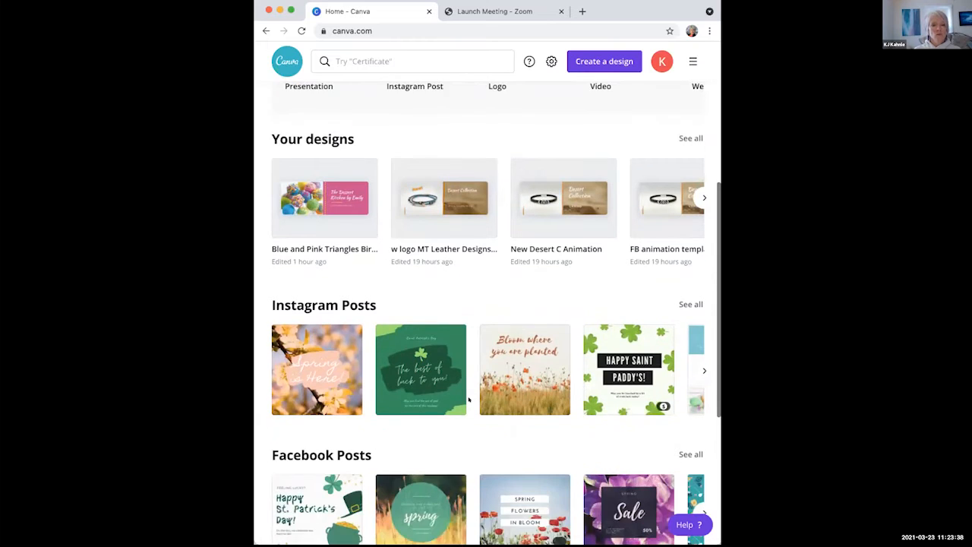
scroll(469, 399, down, 5)
scroll(469, 400, up, 8)
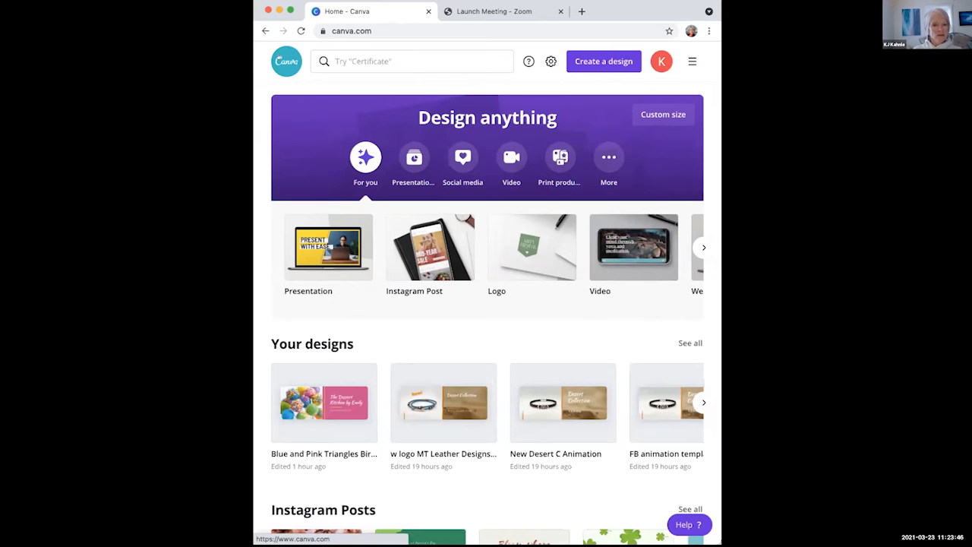
click(435, 54)
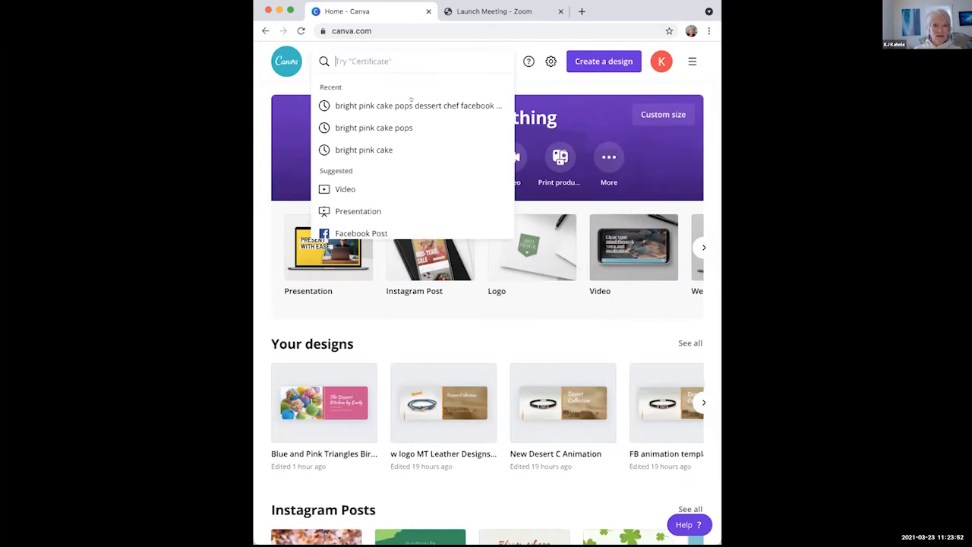
click(383, 128)
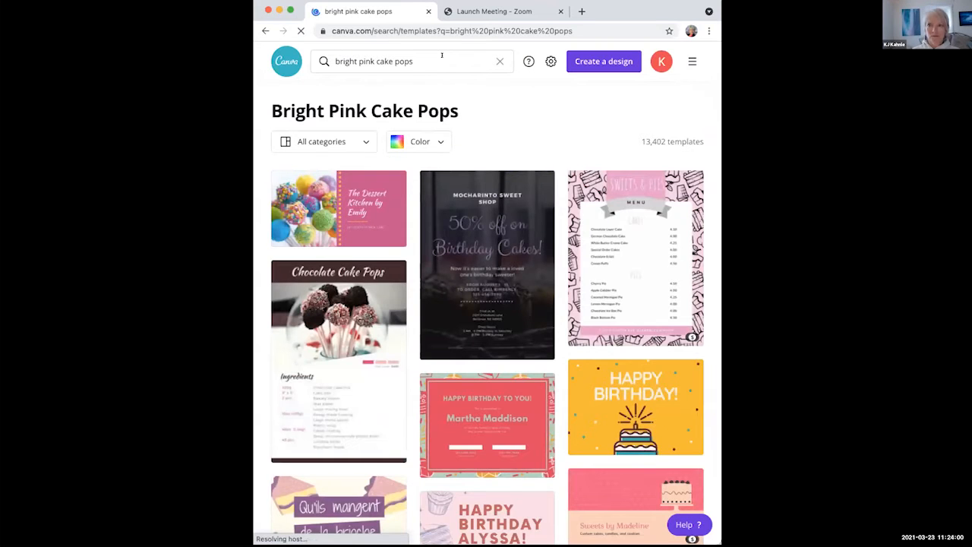
- Open the pink Dessert Kitchen cake pops template, check its pixel dimensions in the file details, and close the design
mouse_move(302, 237)
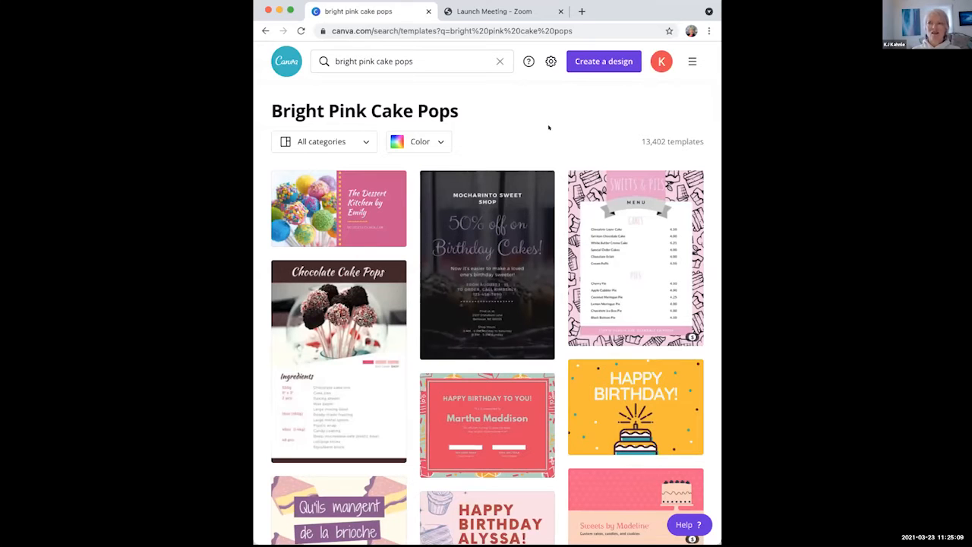
mouse_move(310, 204)
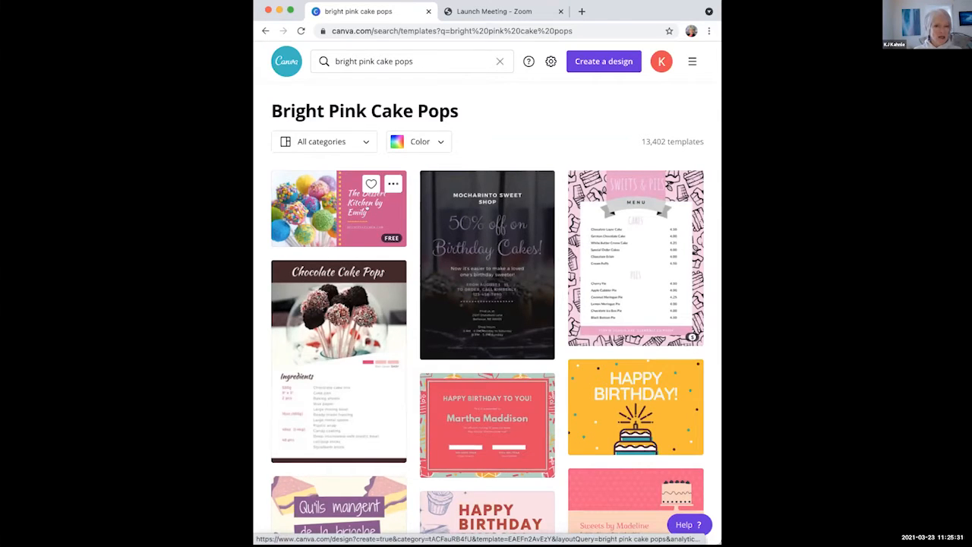
click(370, 207)
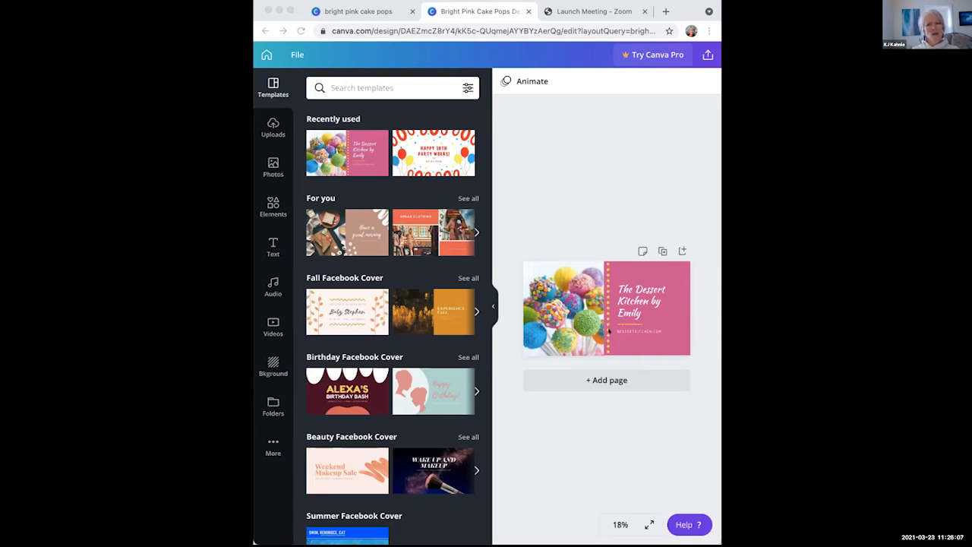
click(293, 54)
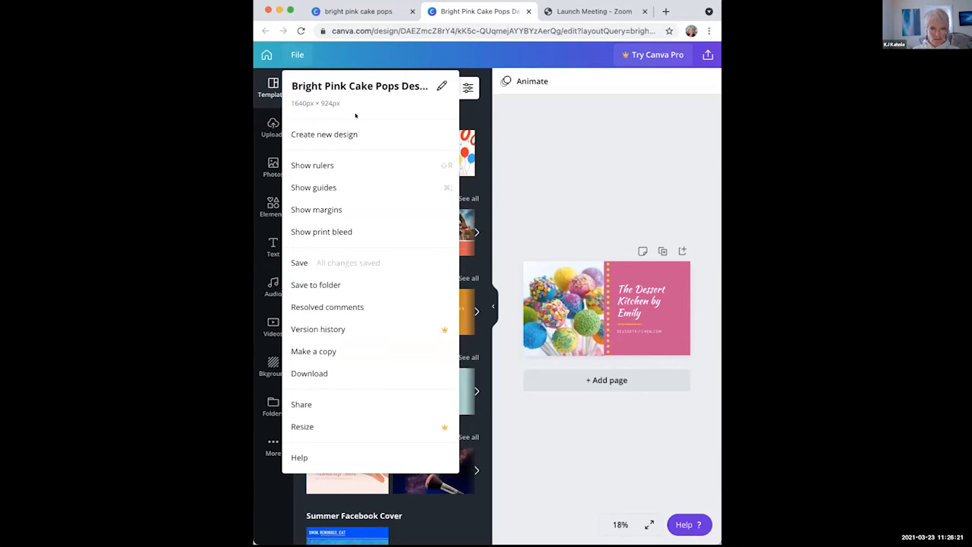
click(629, 161)
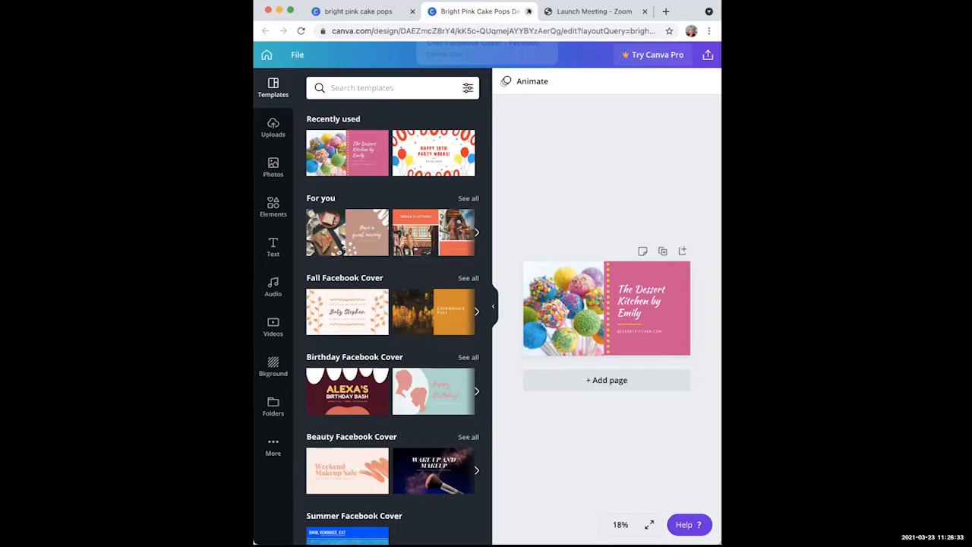
click(529, 10)
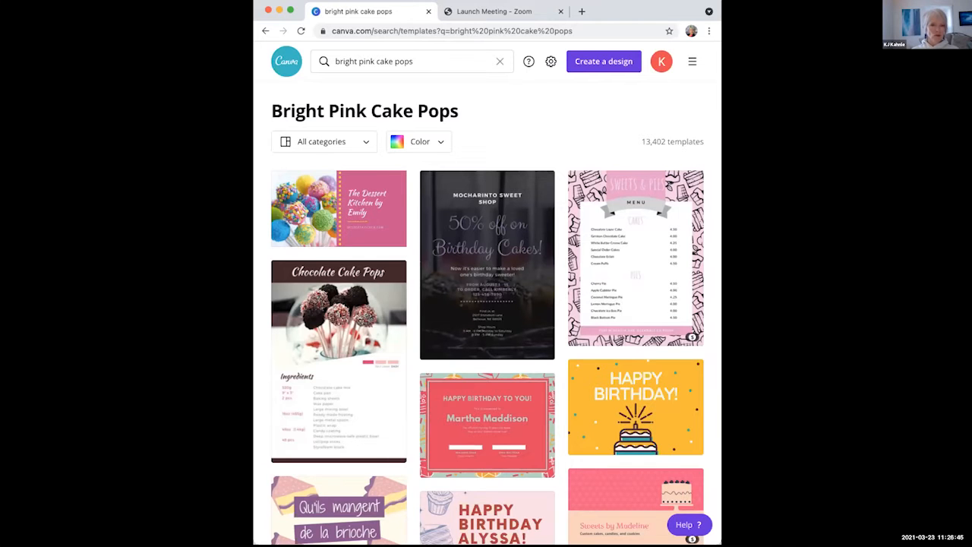
- Reopen the Dessert Kitchen template from the search results, review its size and resize option, and close it again
mouse_move(367, 217)
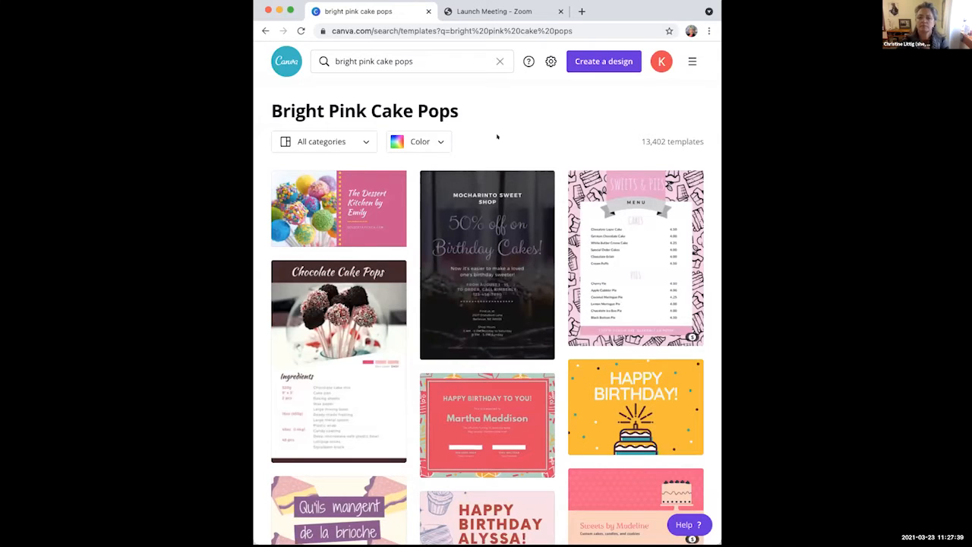
click(347, 225)
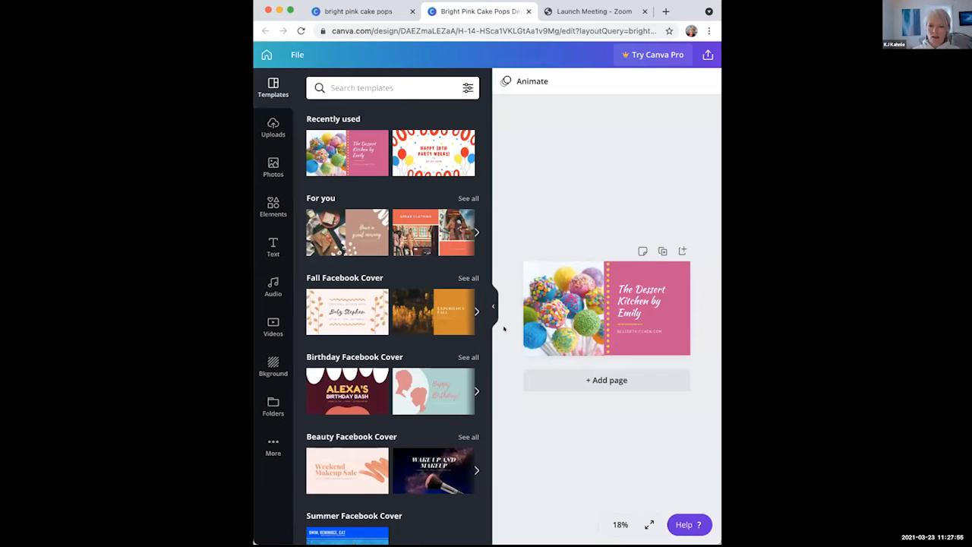
click(296, 53)
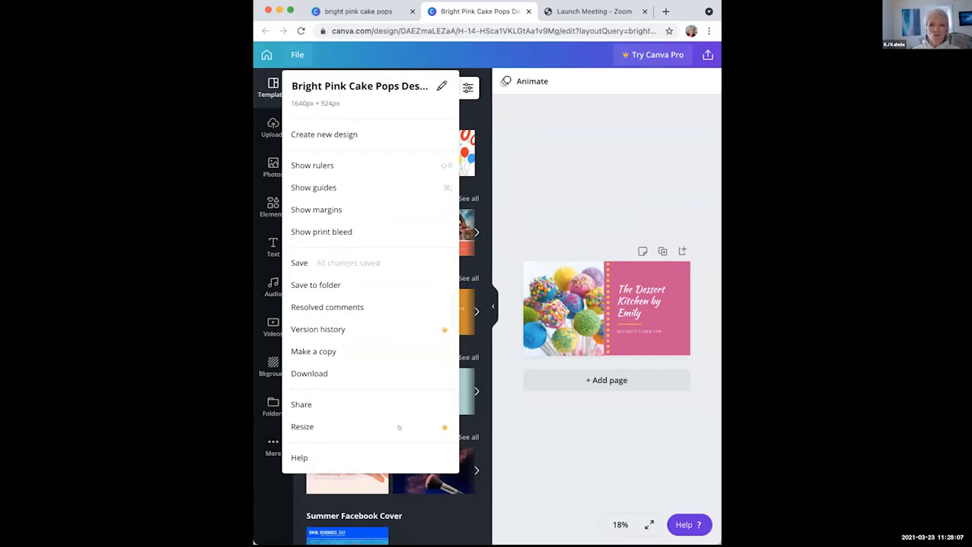
click(611, 391)
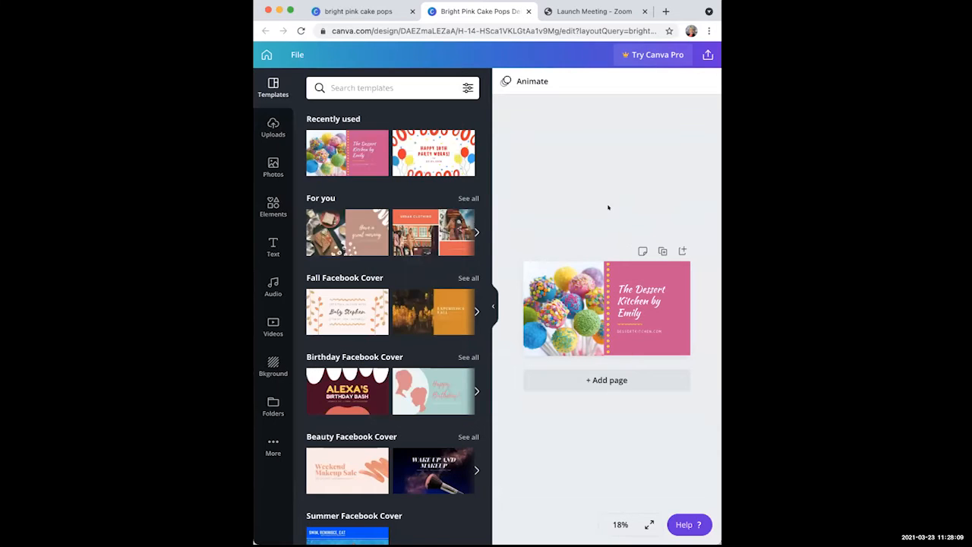
click(528, 11)
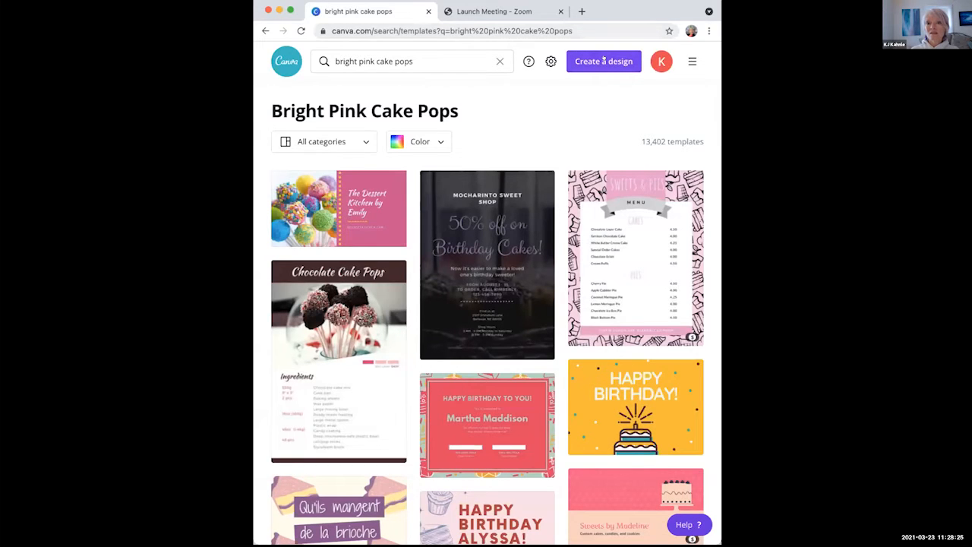
- Create a new blank custom-size design 850 px wide and 315 px high
click(603, 60)
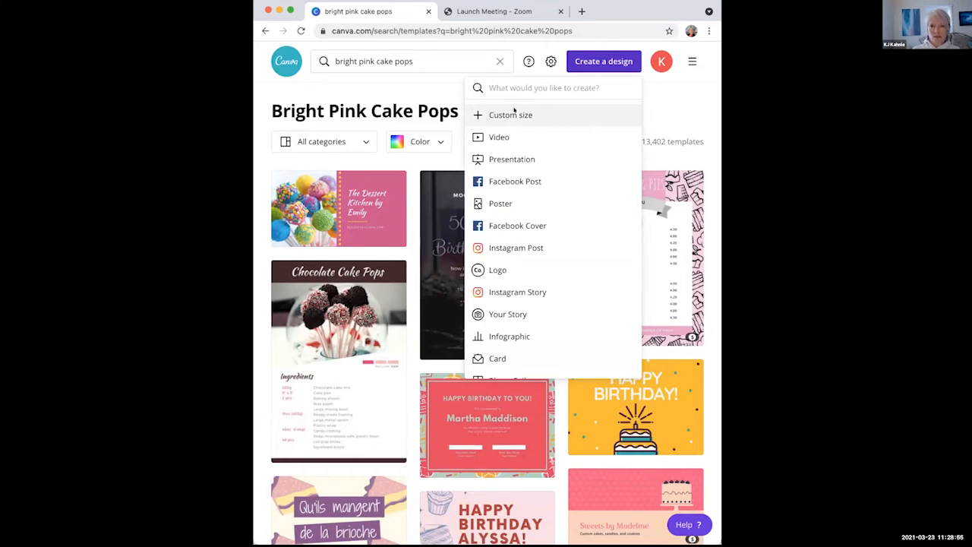
click(514, 112)
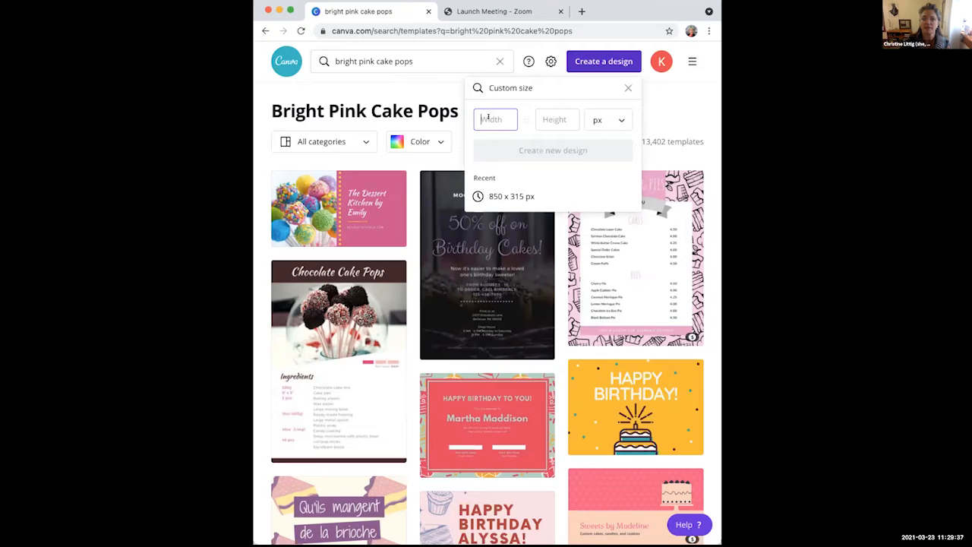
text(850)
key(Tab)
text(315)
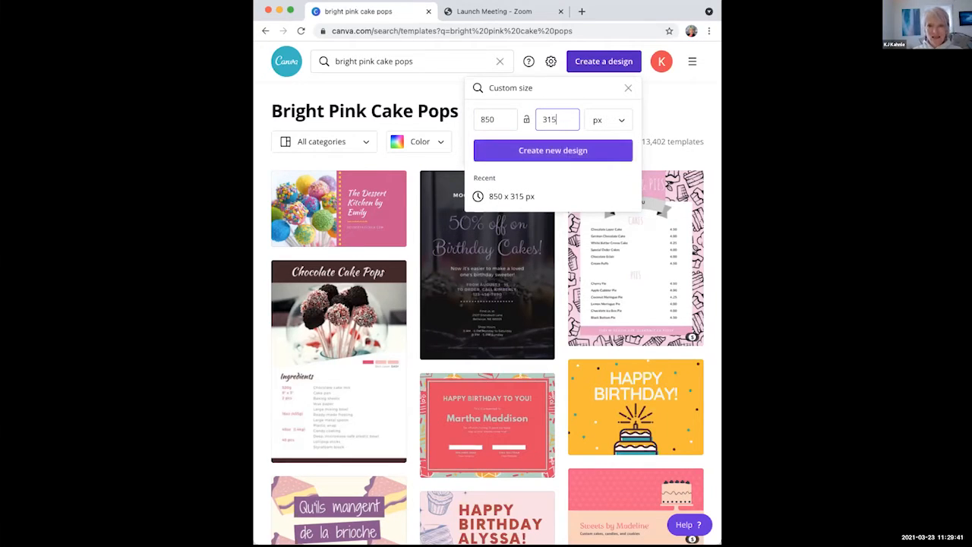
click(562, 150)
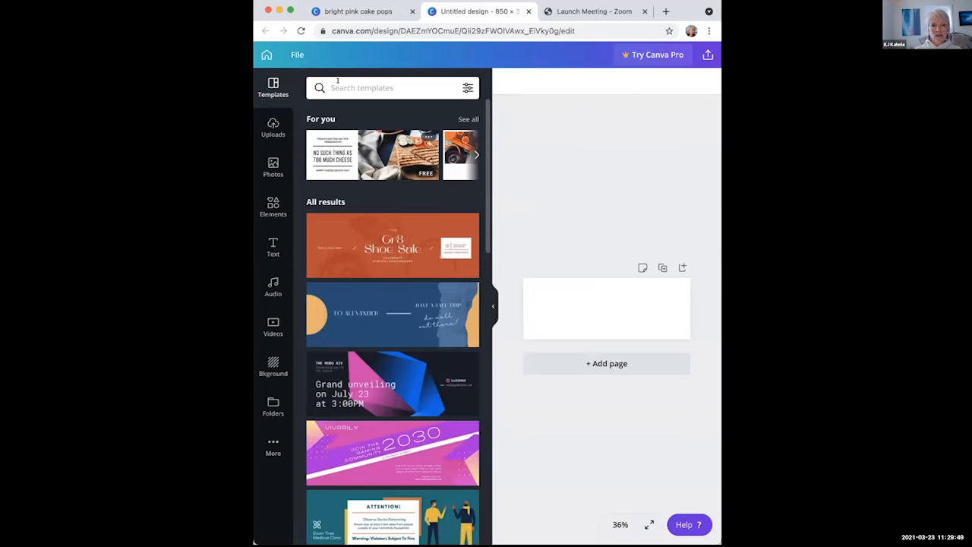
- Search the editor's templates for "bright pink cake" and apply the Dessert Kitchen cake pops template to the blank page
click(337, 81)
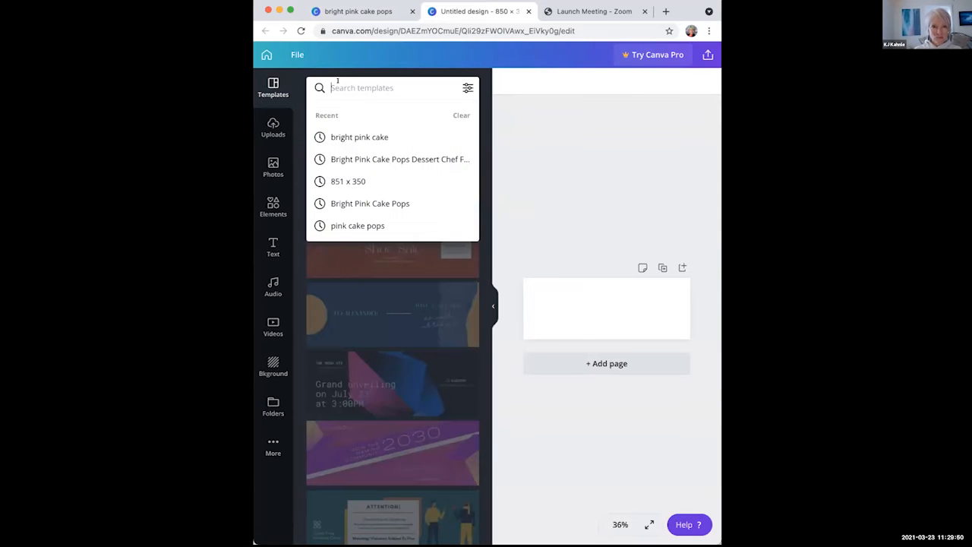
click(359, 137)
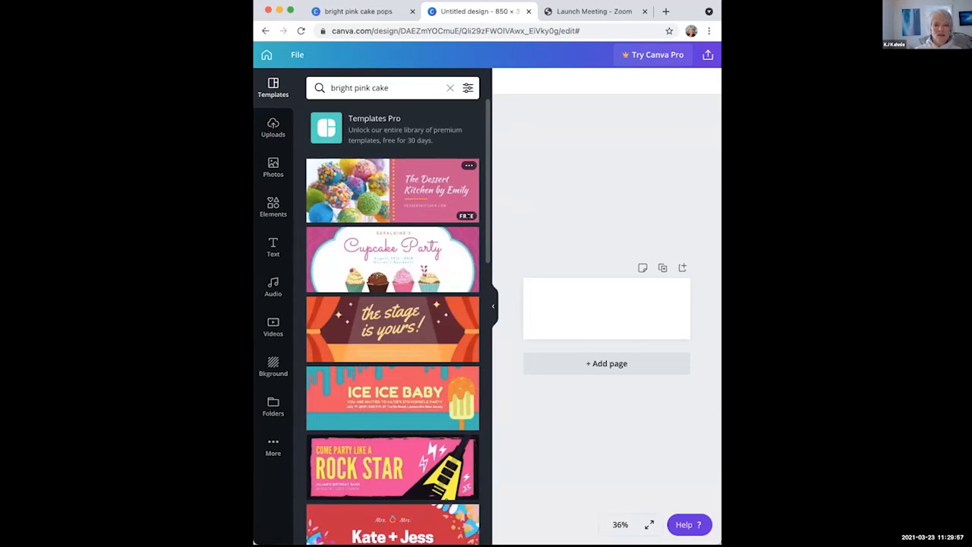
click(400, 197)
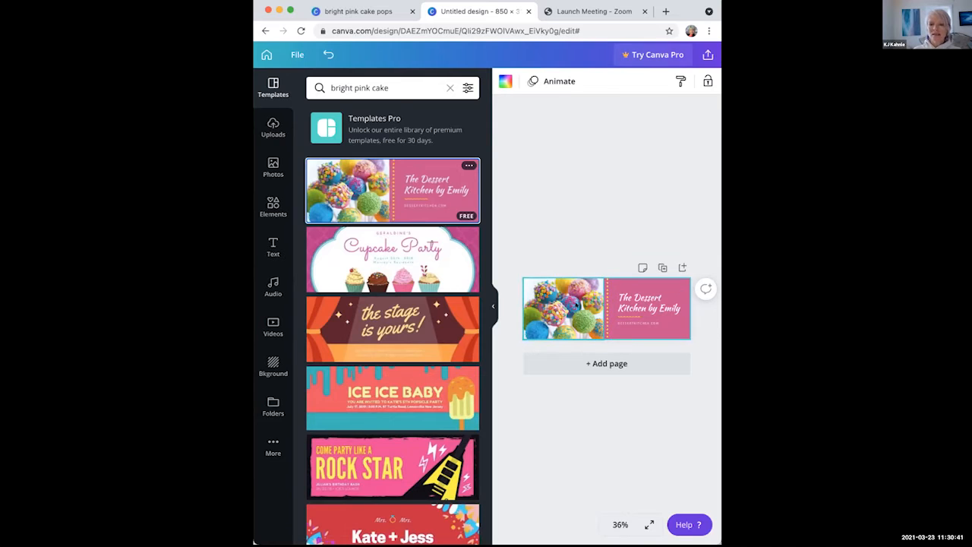
- Select the cake pops photo and the Dessert Kitchen heading in turn, and collapse the template list to enlarge the canvas
click(576, 304)
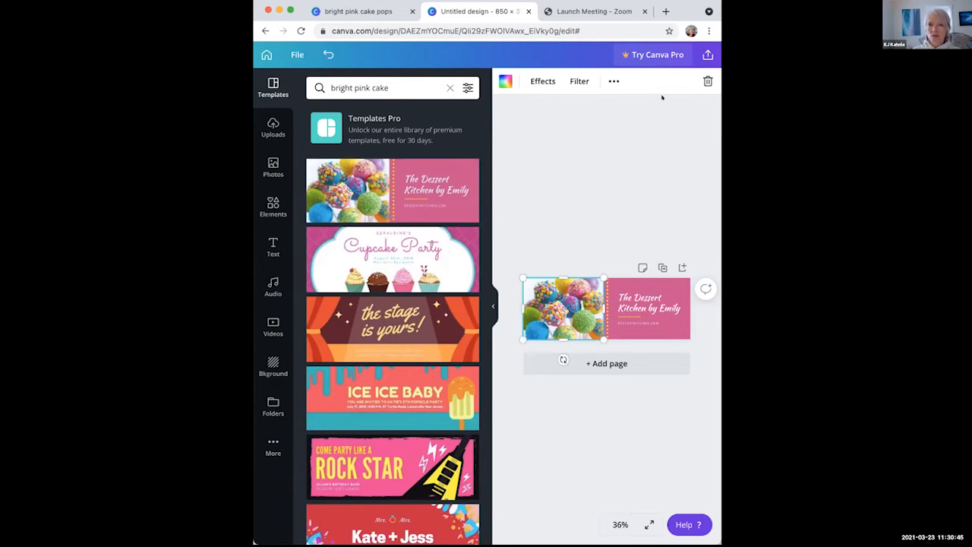
click(649, 304)
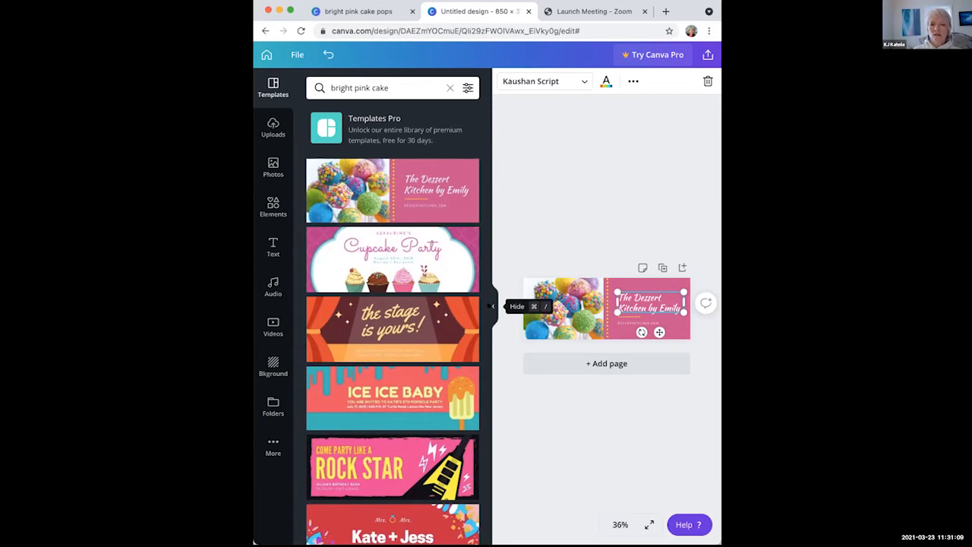
click(490, 306)
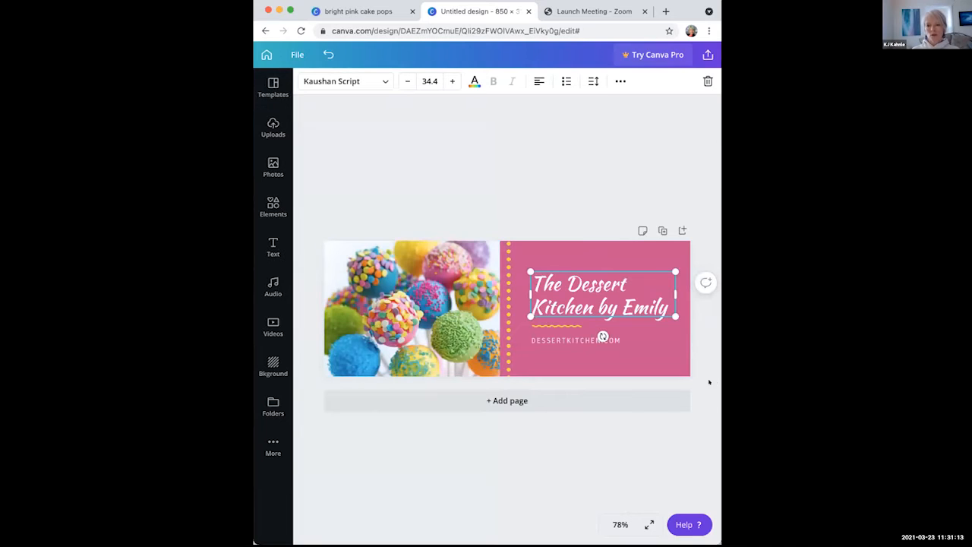
- Preview the banner at 125% zoom and return the view to Fit
click(619, 524)
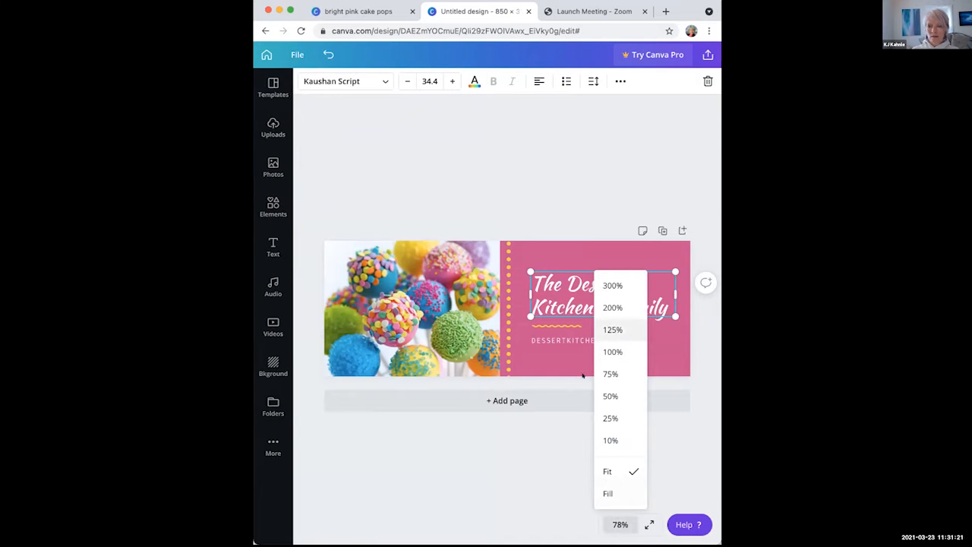
click(613, 330)
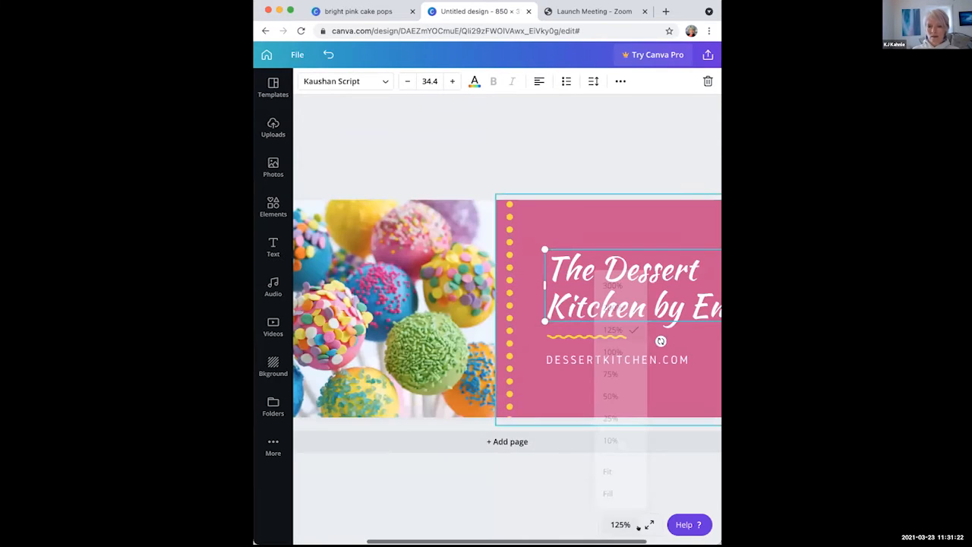
click(606, 466)
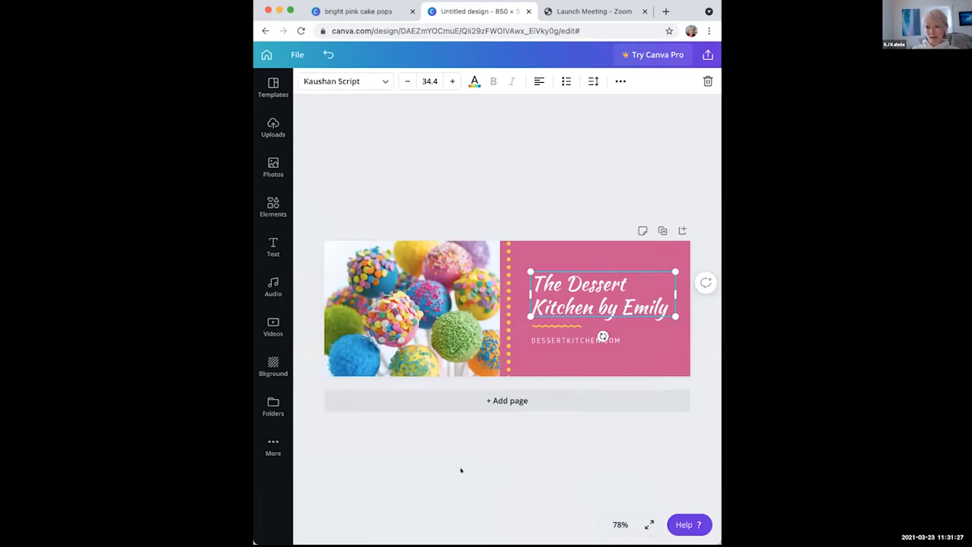
- Delete the pink rectangle behind the Dessert Kitchen heading
click(538, 186)
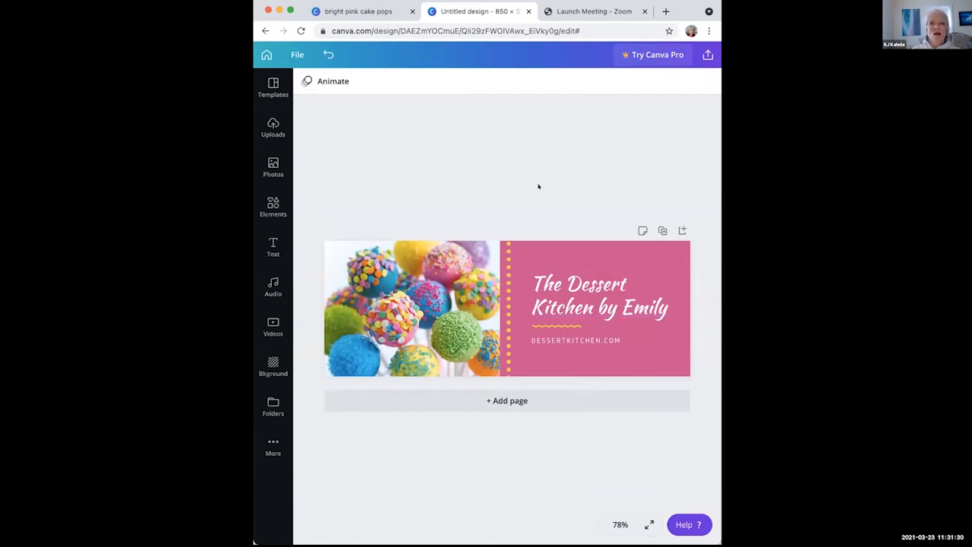
click(626, 257)
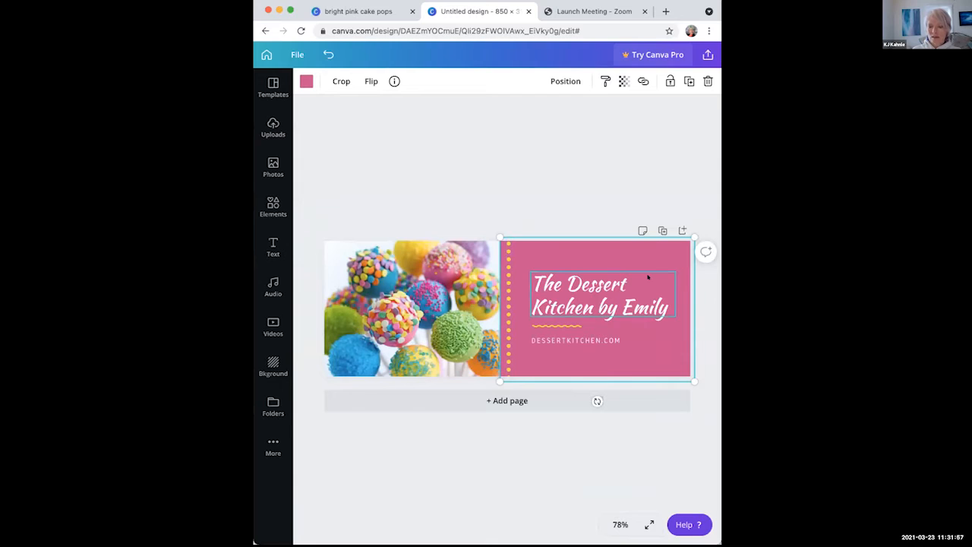
key(Delete)
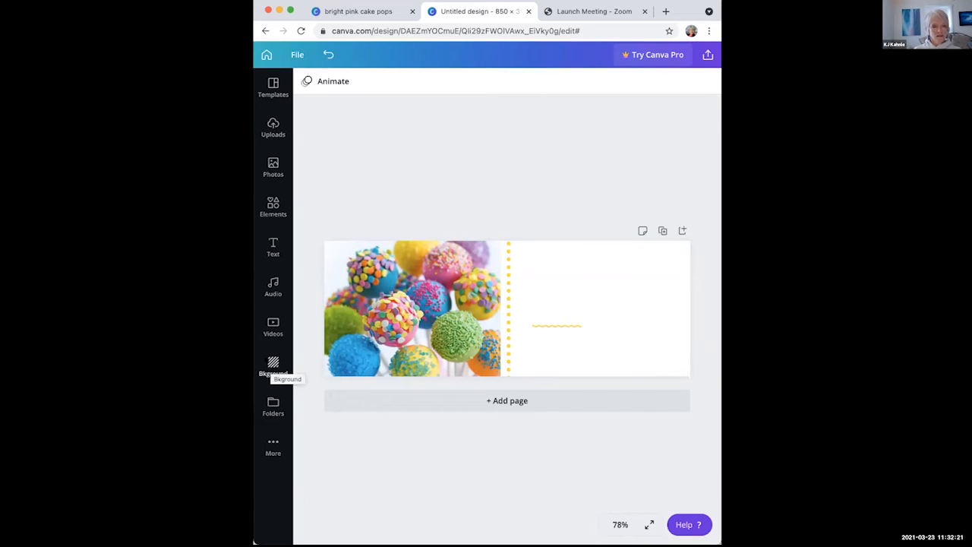
- Search the backgrounds for "sand" and try the dark orange rippled sand and the smooth orange sandstone on the banner
click(274, 367)
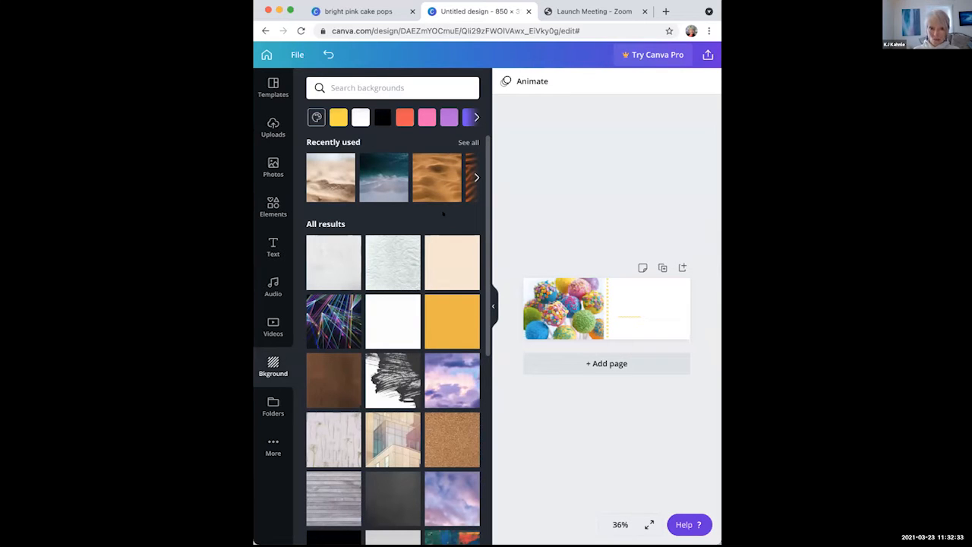
click(372, 87)
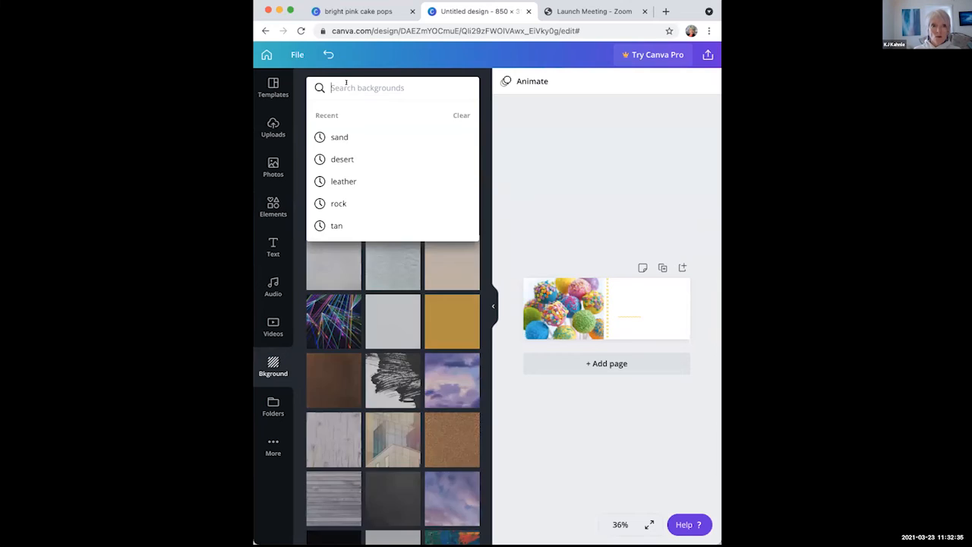
text(sand)
key(Return)
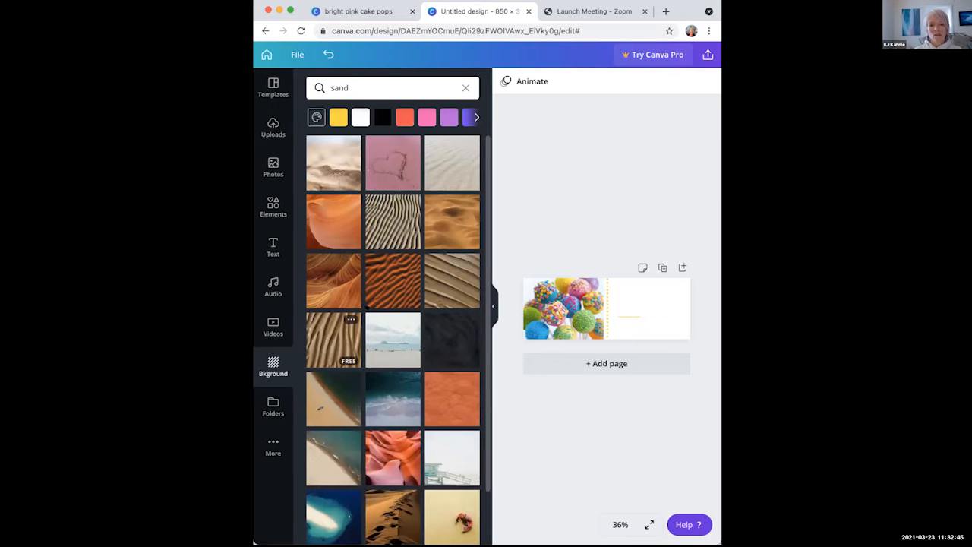
click(393, 282)
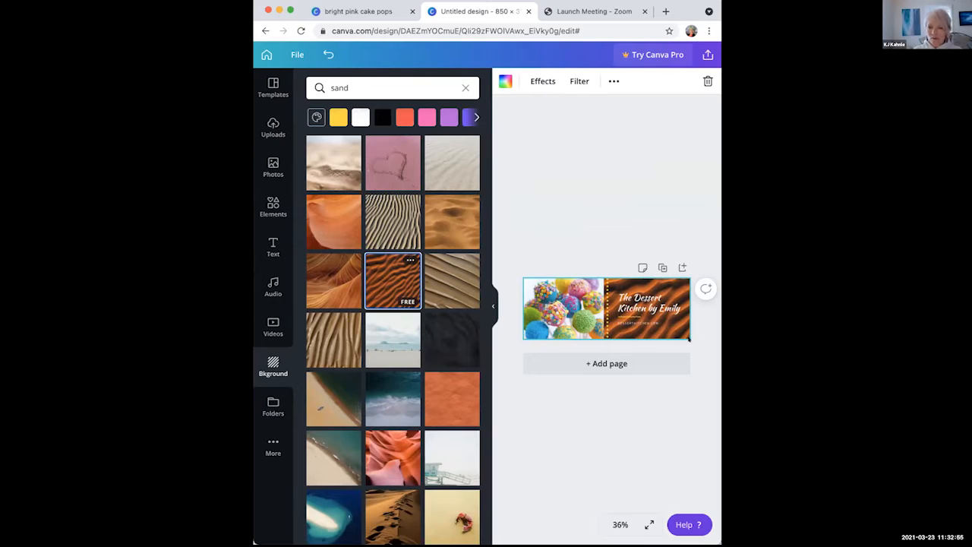
click(320, 210)
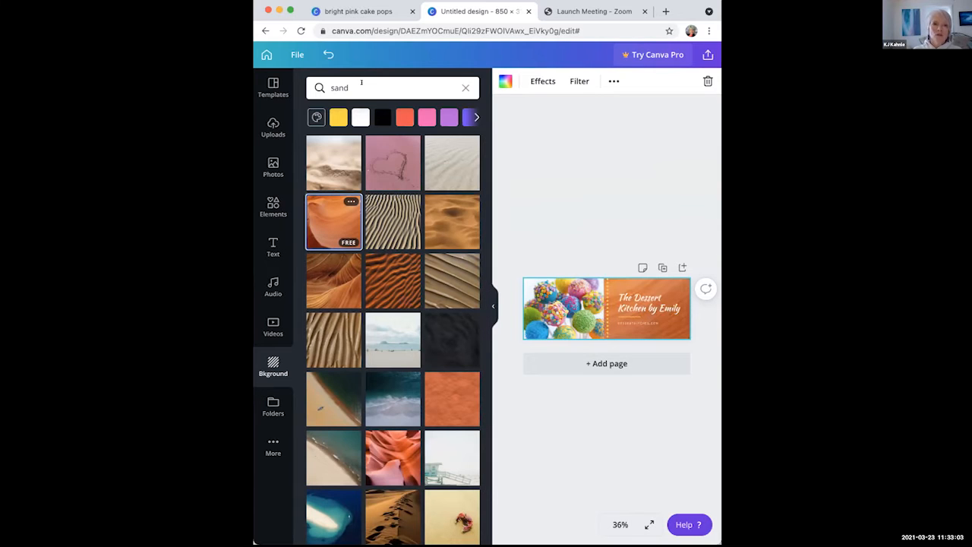
- Search the backgrounds for "purple"
click(361, 82)
text(pup)
key(BackSpace)
text(rple)
key(Return)
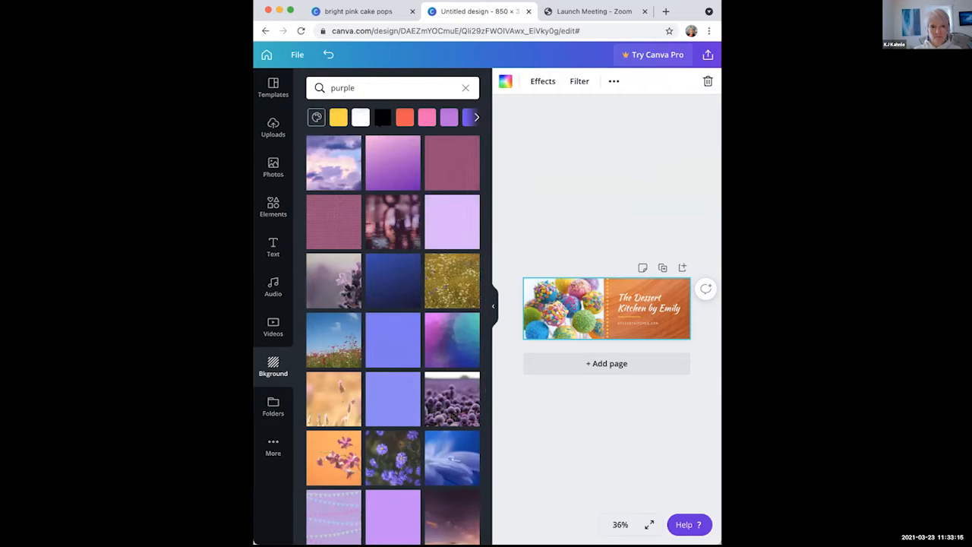
- Clear the background search, apply the recently used blurred beige sand background to the banner, and enlarge the canvas view
click(381, 82)
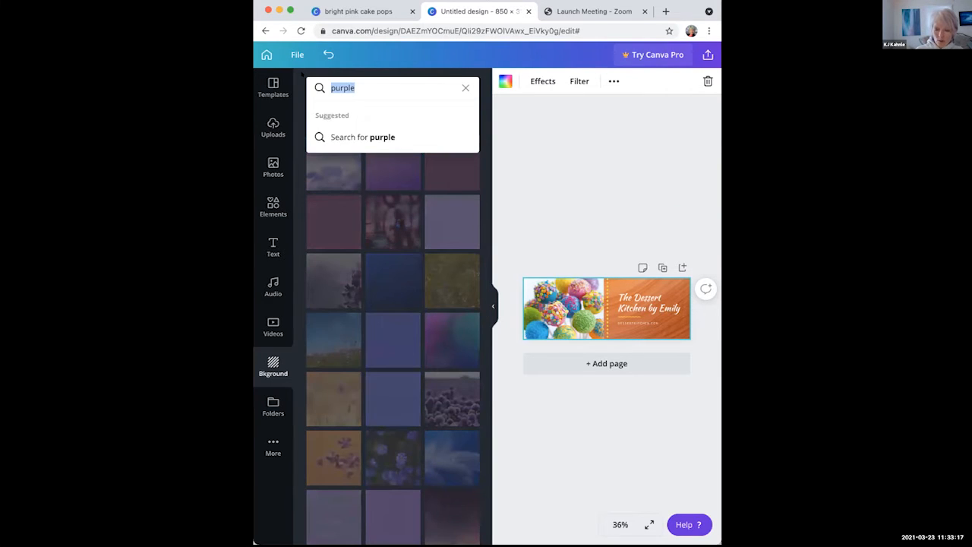
key(BackSpace)
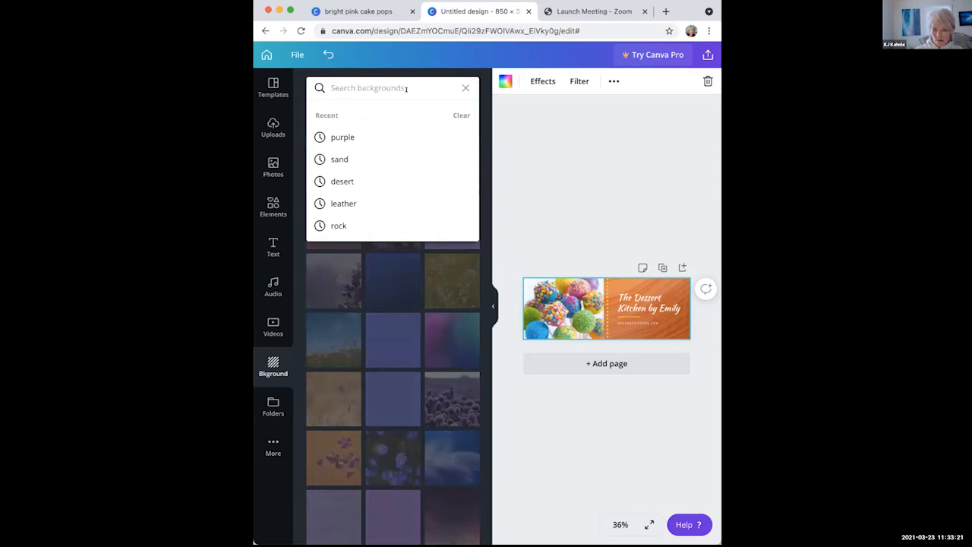
key(Return)
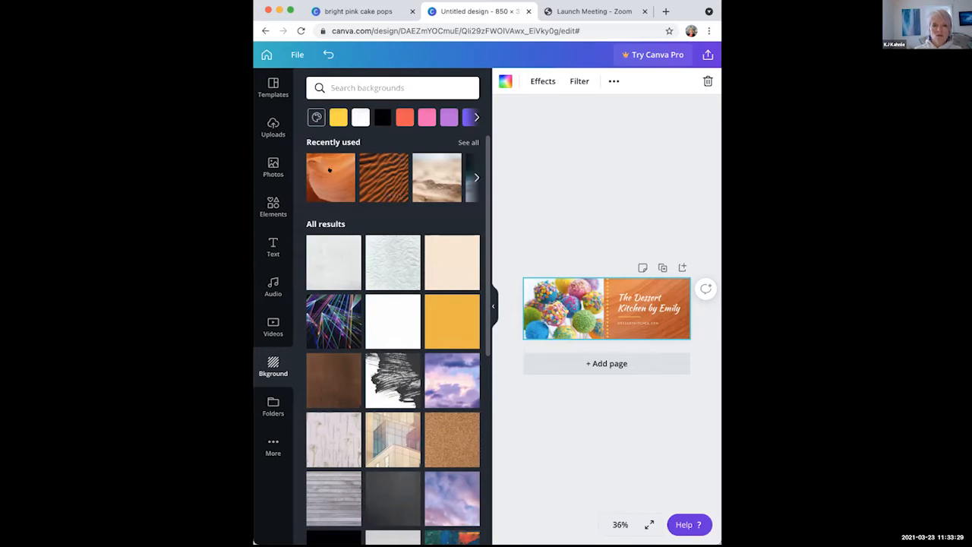
click(434, 173)
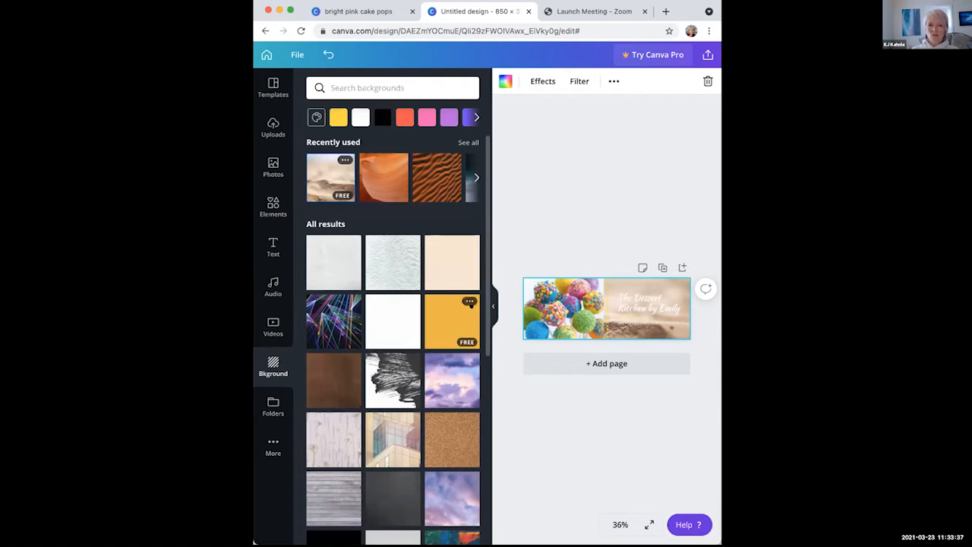
click(492, 305)
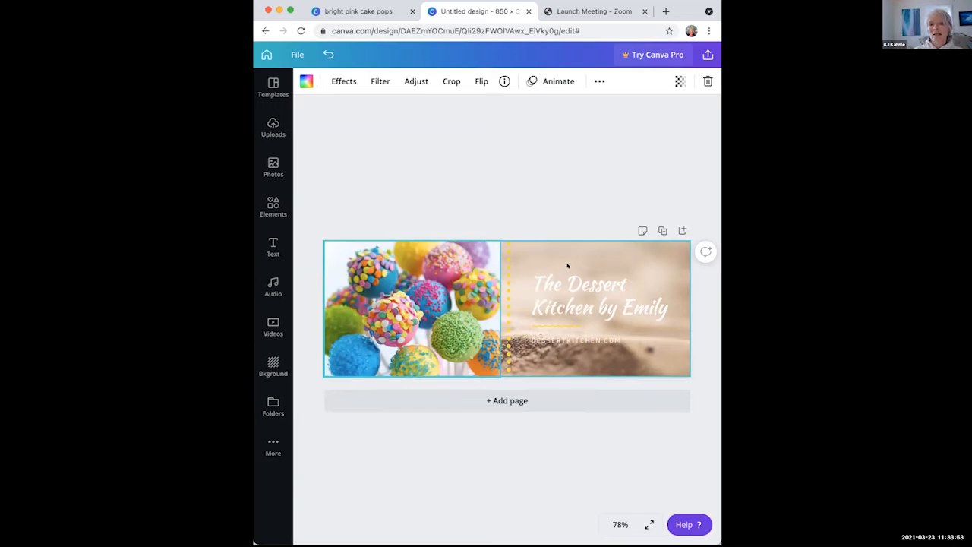
- Delete the cake pops photo together with its empty frame
click(427, 294)
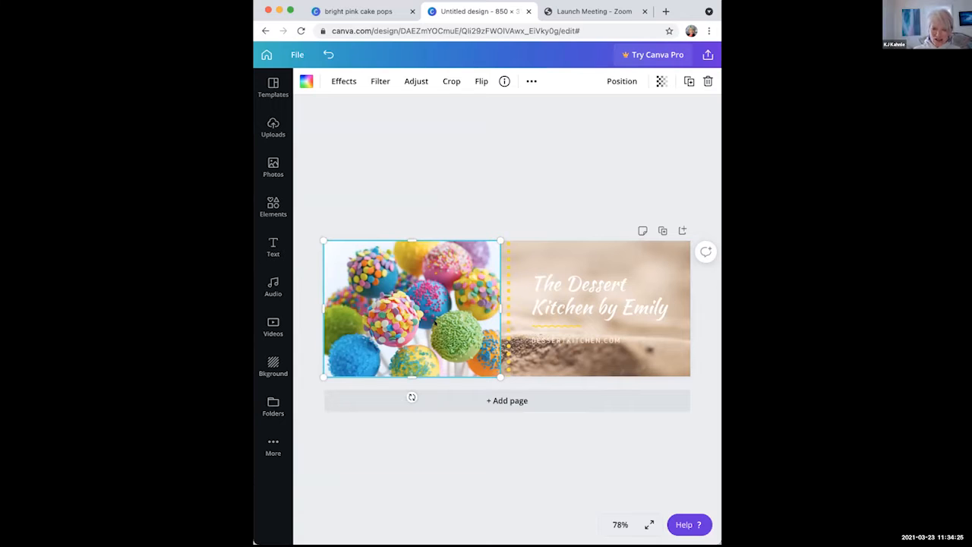
key(Delete)
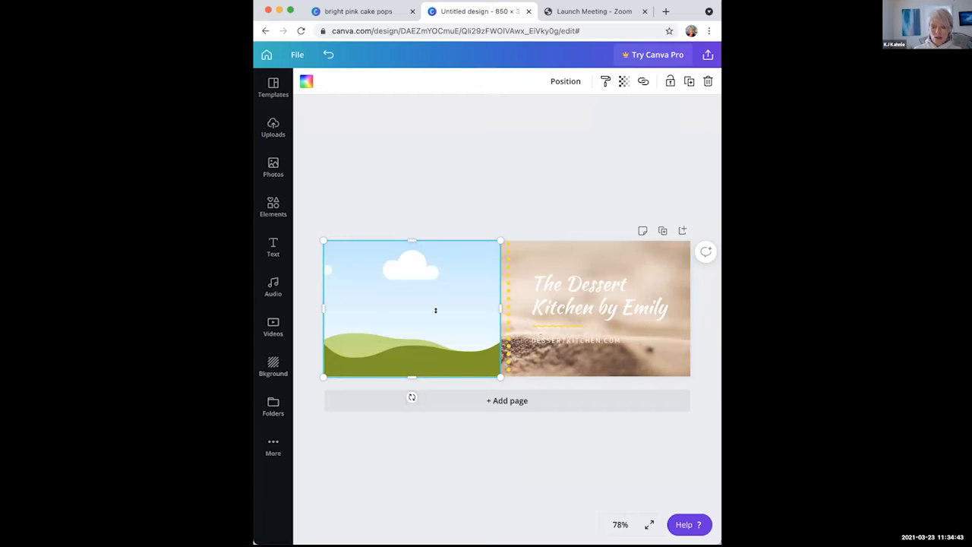
key(Delete)
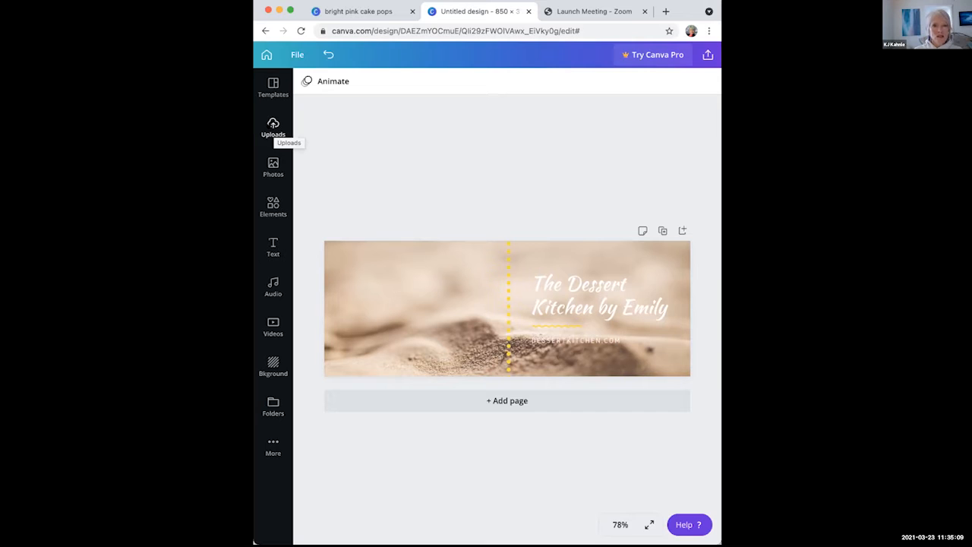
- Upload the cliff photo with the red paraglider from the device to the media library
click(274, 127)
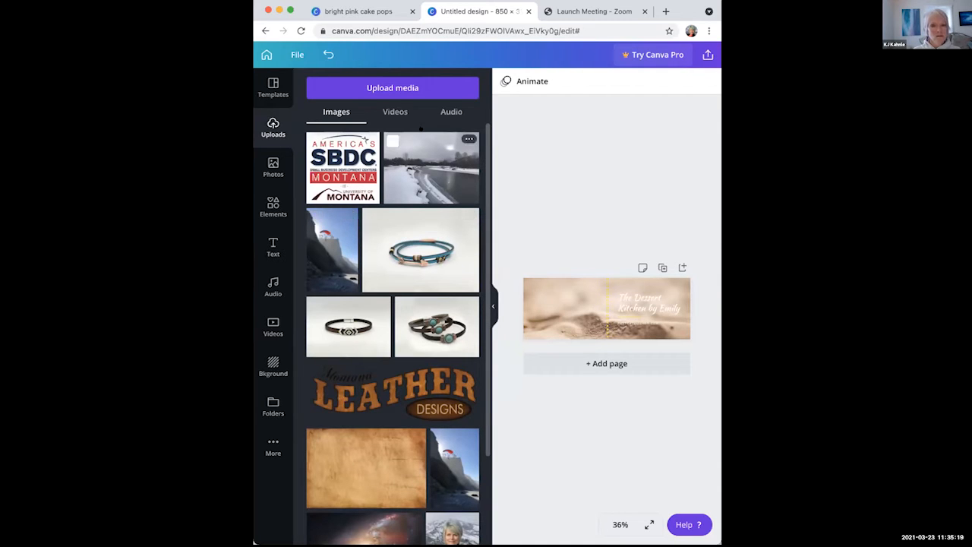
click(376, 85)
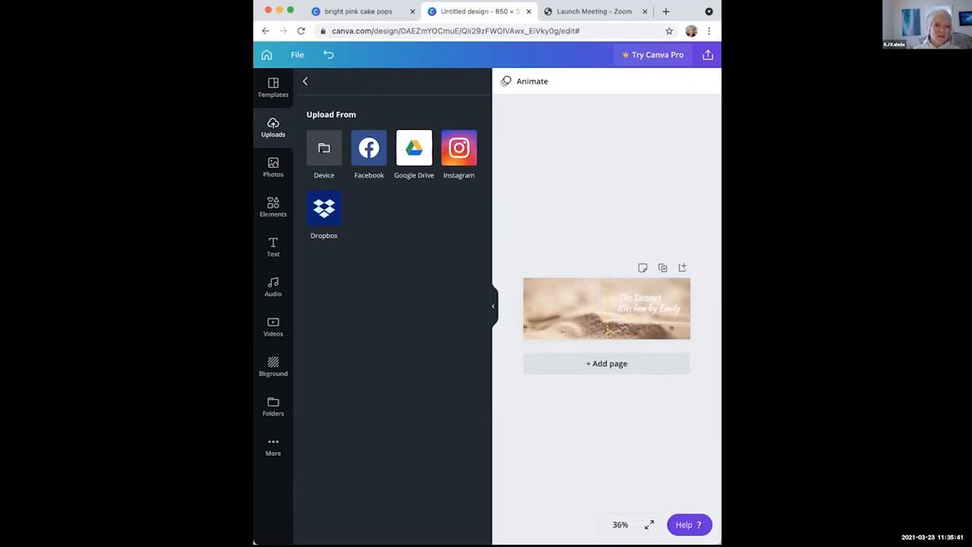
click(320, 148)
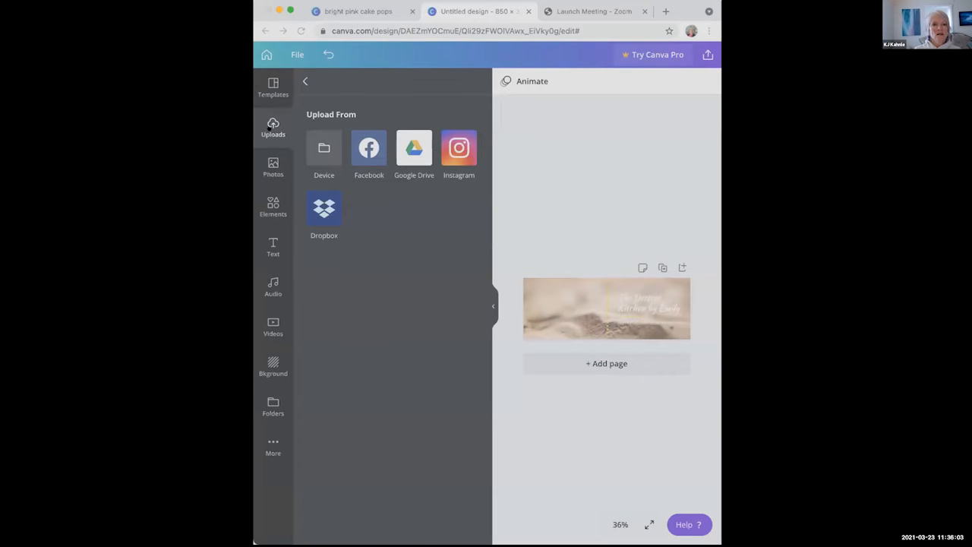
click(272, 128)
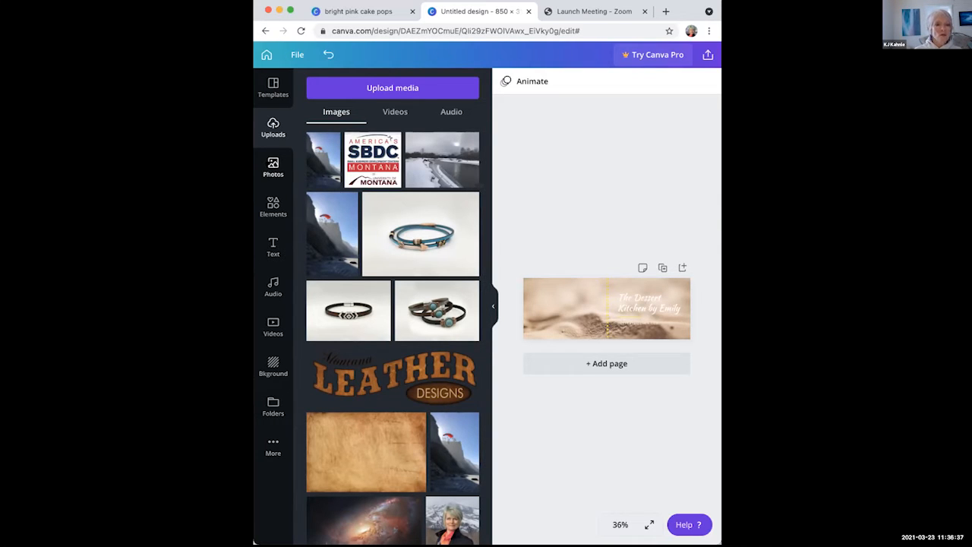
- Search the stock photos for "beach"
click(273, 167)
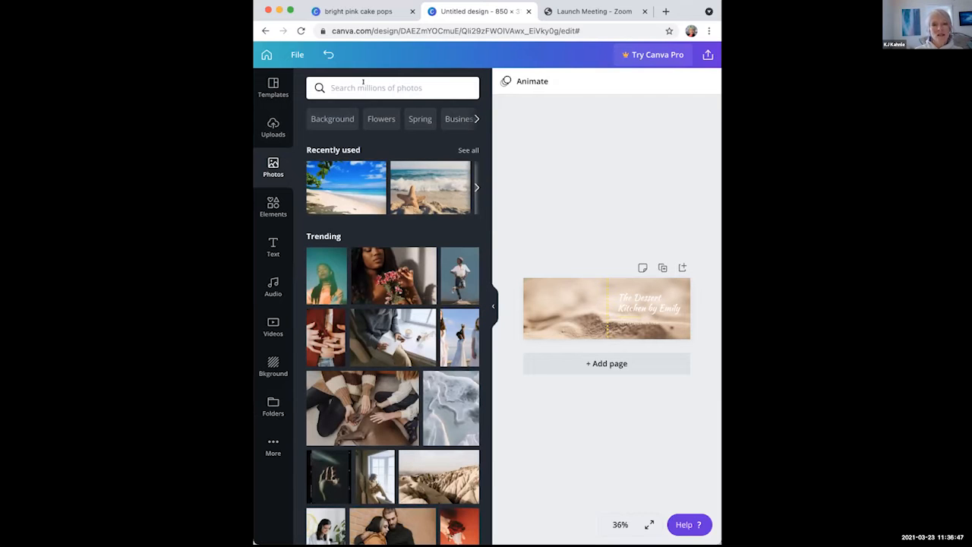
click(363, 84)
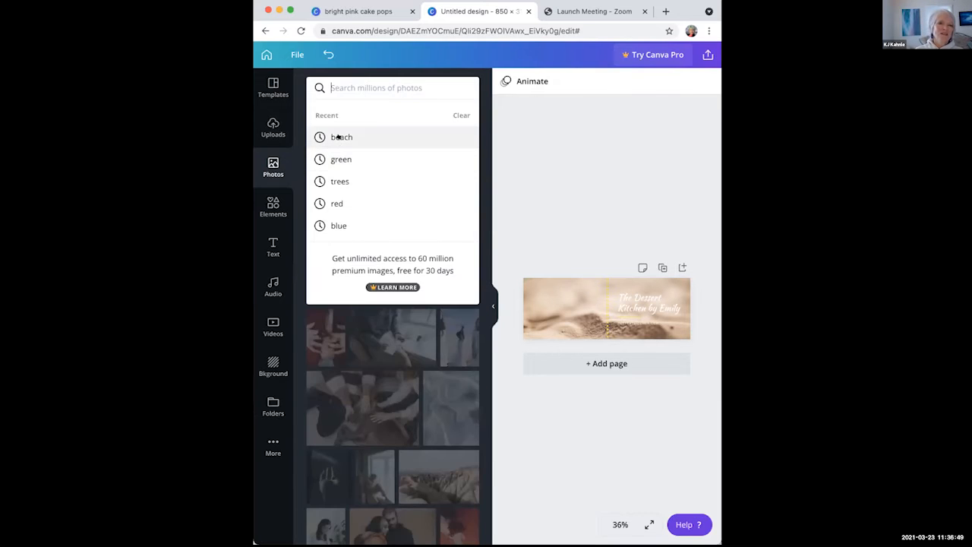
click(339, 137)
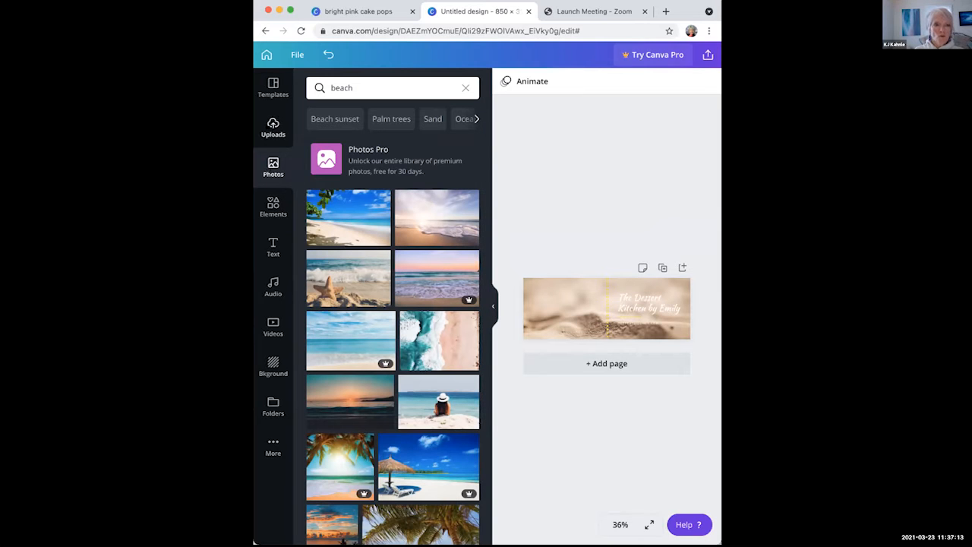
- Add the uploaded blue leather bracelet photo to the banner and collapse the uploads list
click(273, 128)
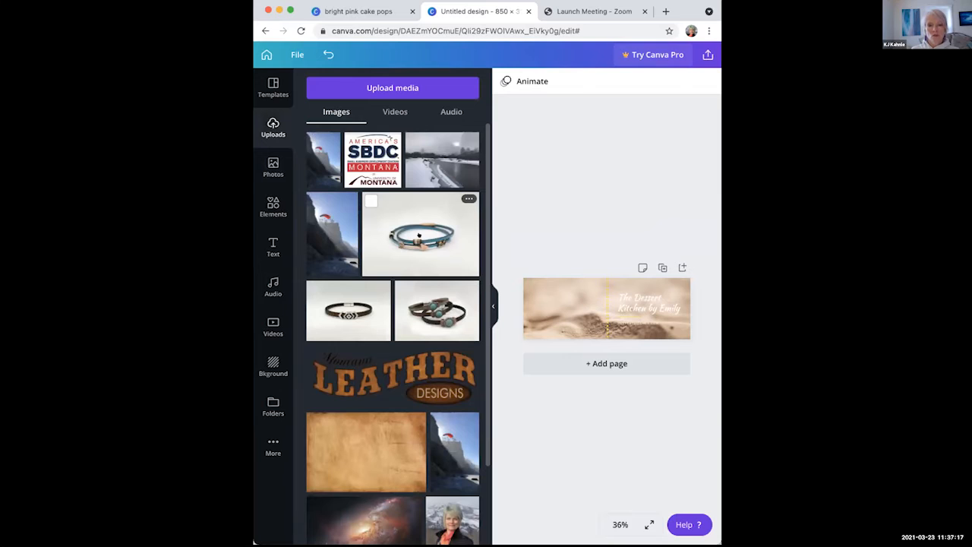
click(418, 236)
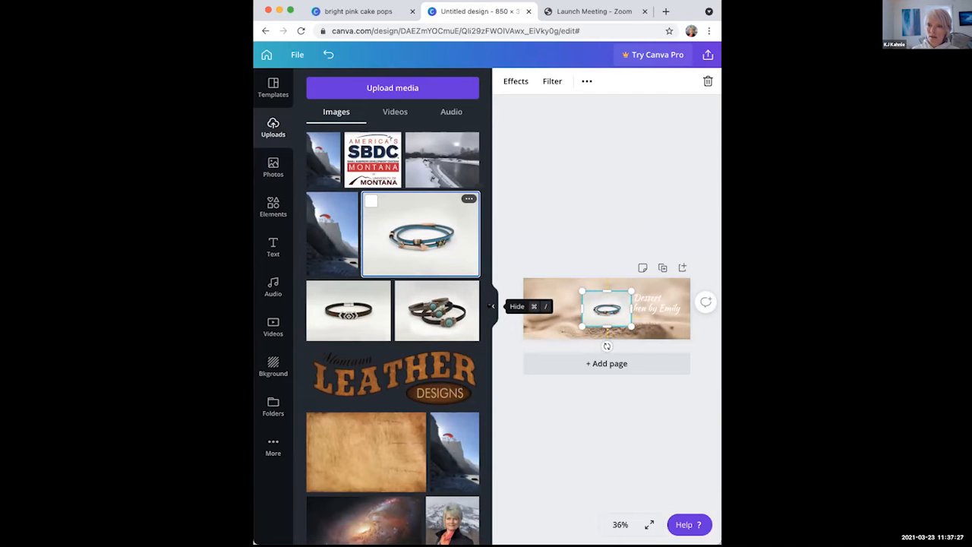
click(492, 306)
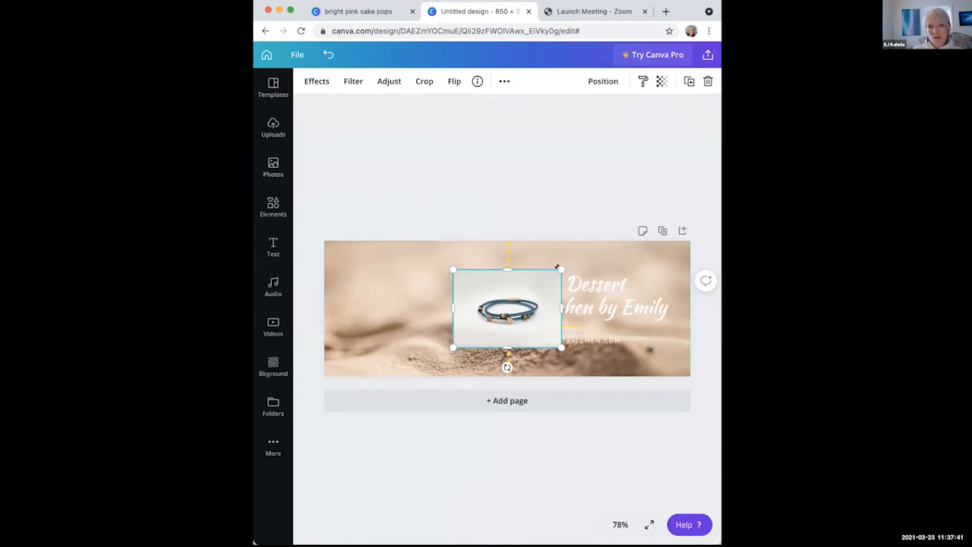
- Enlarge the bracelet photo in the middle of the banner to about 406 x 276 px
drag(558, 262, 582, 253)
drag(452, 347, 392, 391)
drag(286, 425, 418, 374)
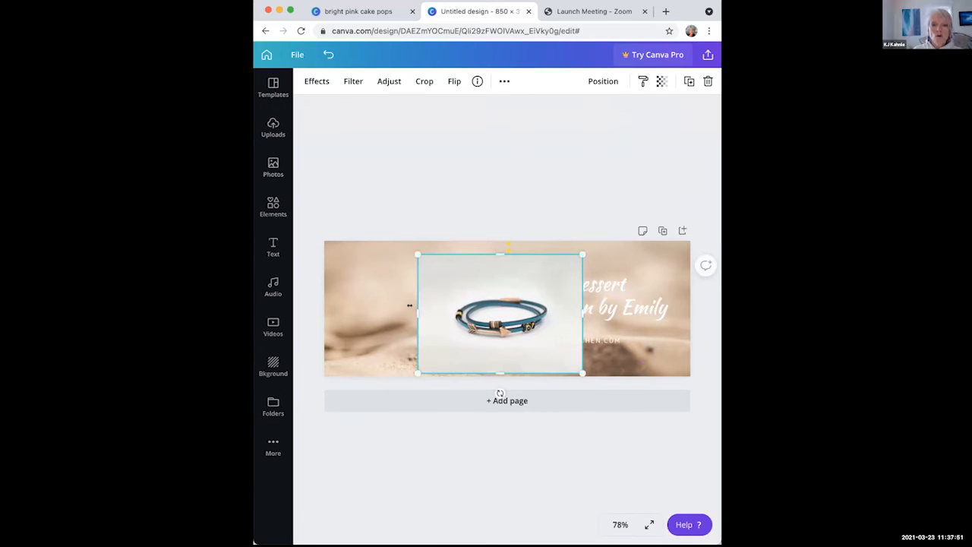
drag(410, 305, 400, 322)
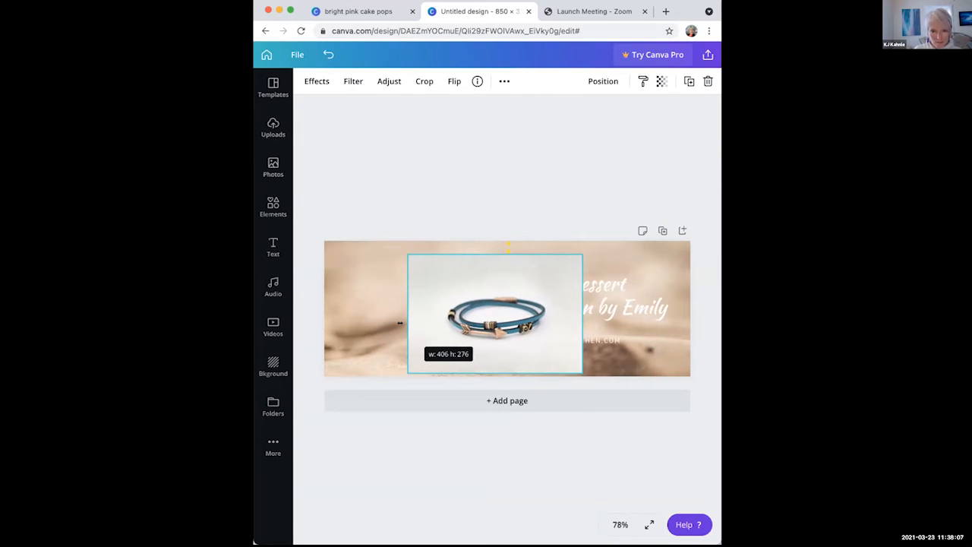
drag(400, 323, 400, 323)
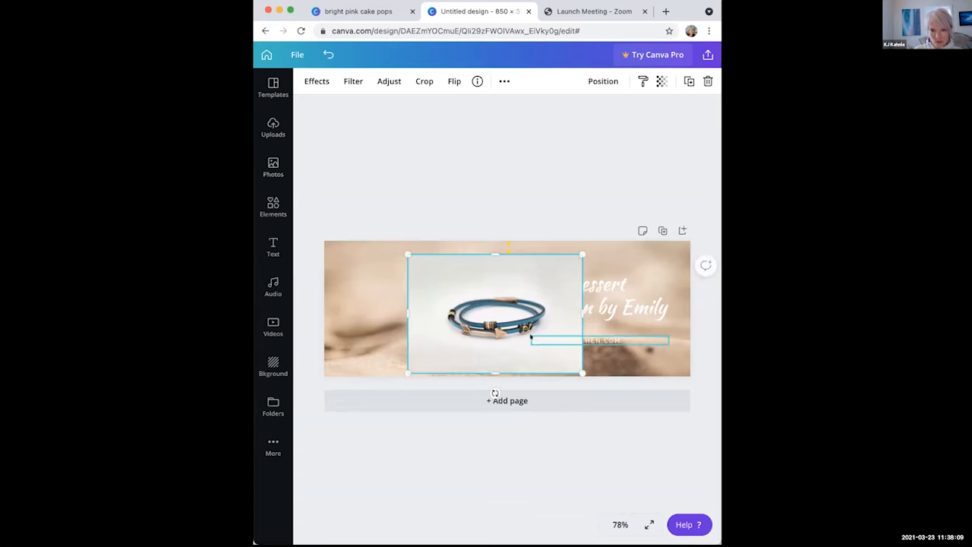
- Move and enlarge the bracelet photo to fill the banner's left part at full height, ending just before the yellow dotted line
drag(540, 287, 460, 285)
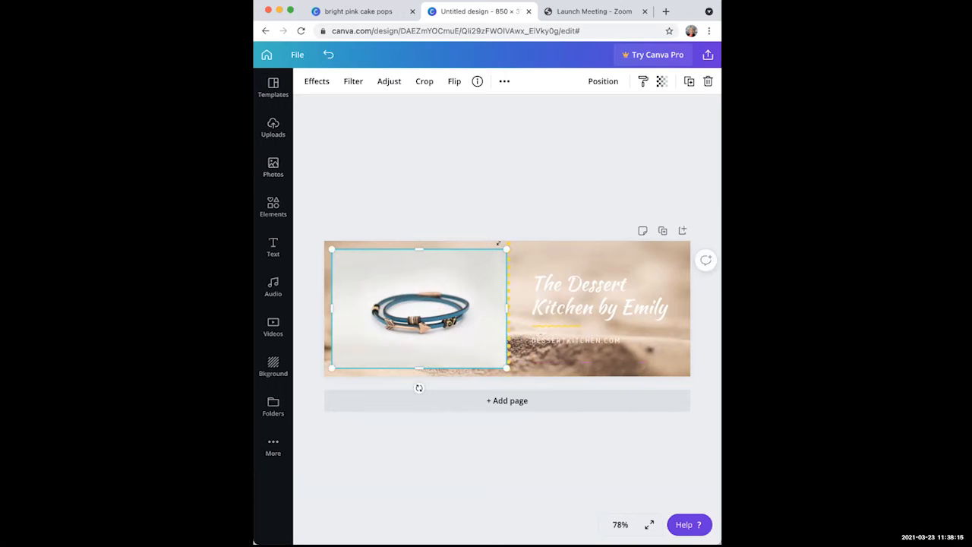
drag(498, 243, 516, 231)
mouse_move(468, 284)
mouse_down()
mouse_move(447, 304)
mouse_move(459, 295)
mouse_up()
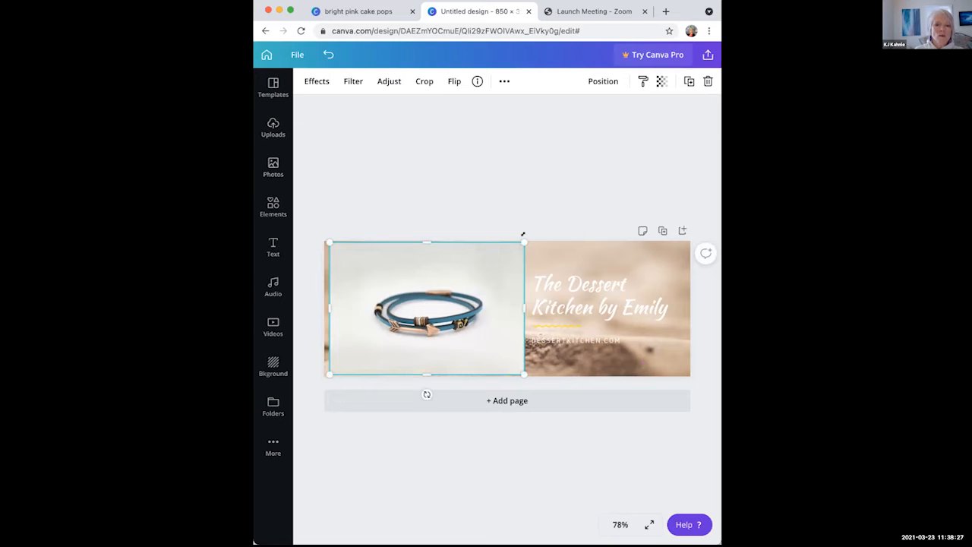
drag(523, 234, 530, 229)
drag(510, 302, 481, 305)
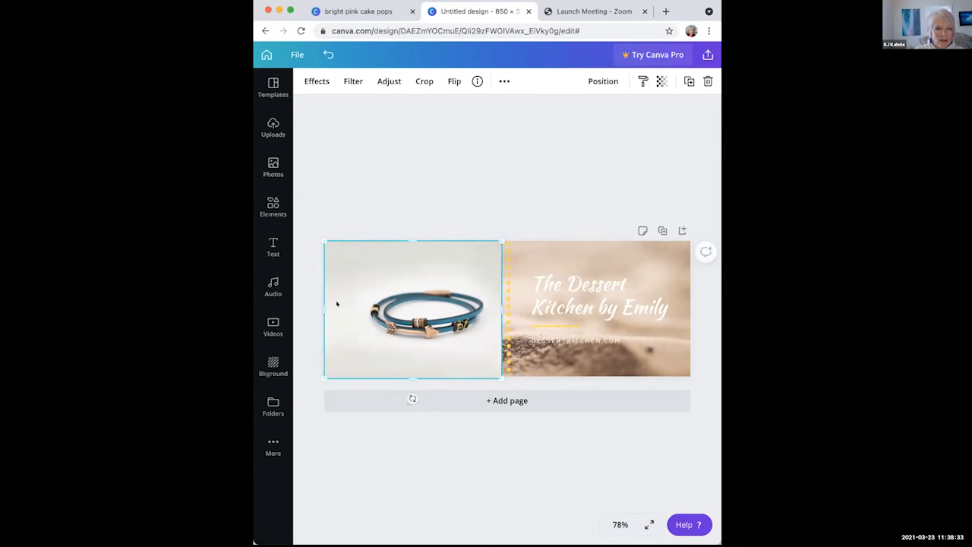
mouse_move(323, 305)
mouse_down()
mouse_move(335, 306)
mouse_move(324, 305)
mouse_up()
click(521, 473)
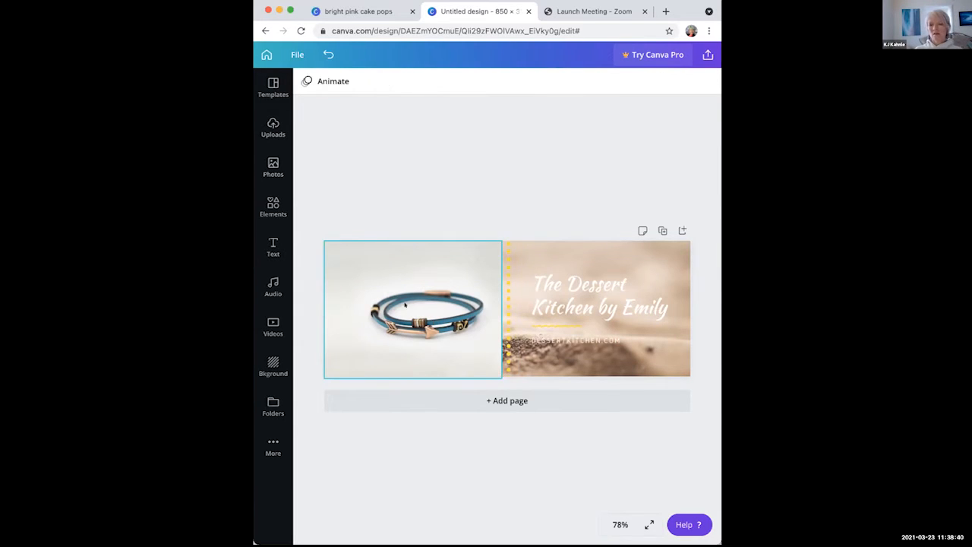
click(451, 358)
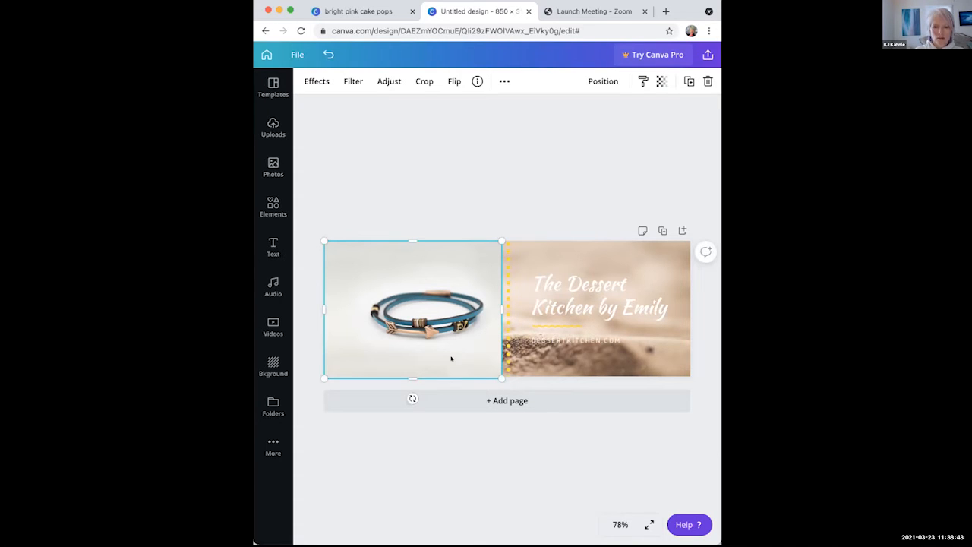
- Crop the bracelet photo's lower edge to line up with the banner's bottom edge and deselect it
drag(409, 373, 409, 370)
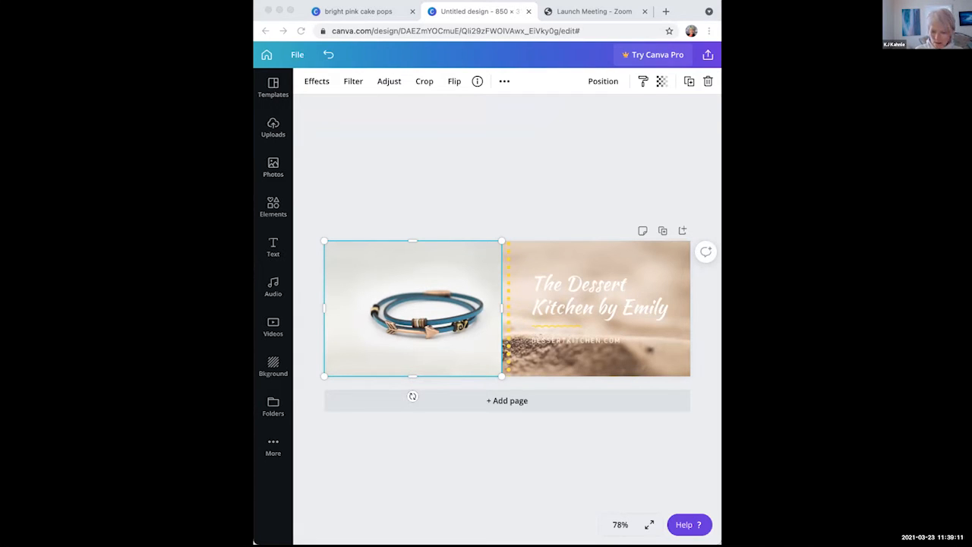
click(531, 190)
click(487, 202)
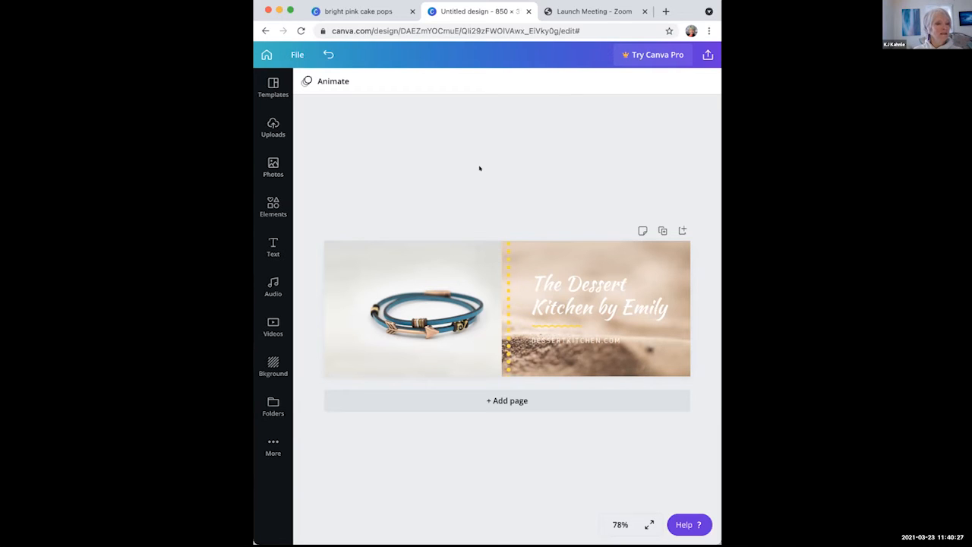
- Show the rulers around the design
click(294, 54)
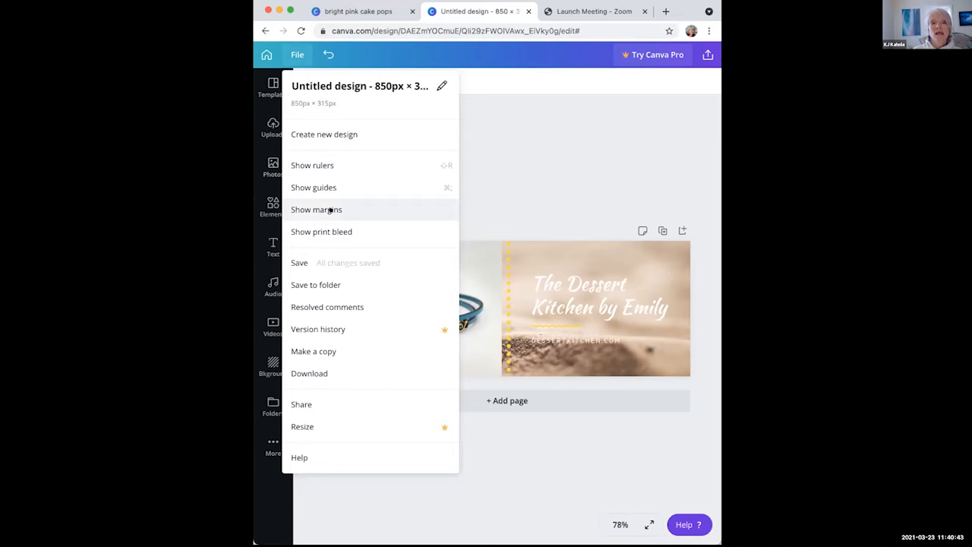
click(345, 164)
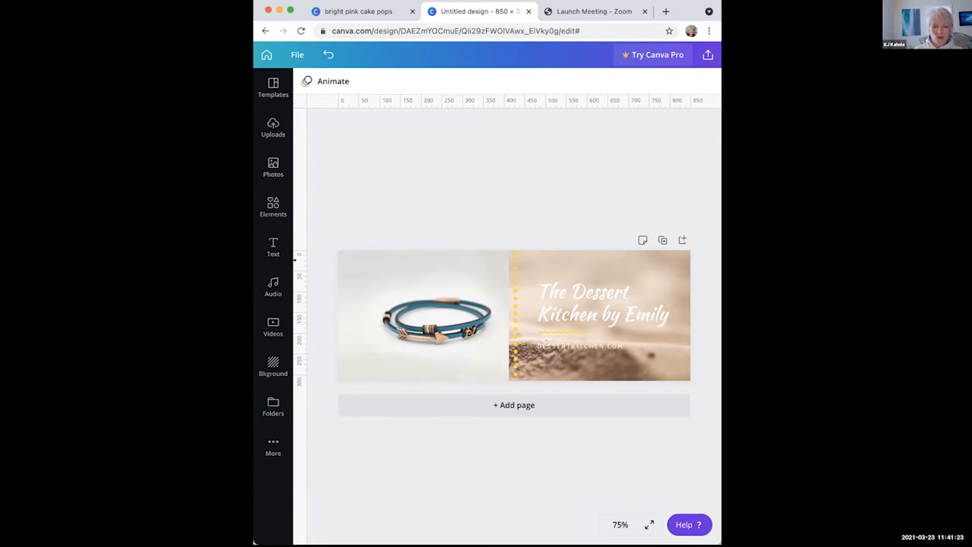
drag(294, 260, 371, 268)
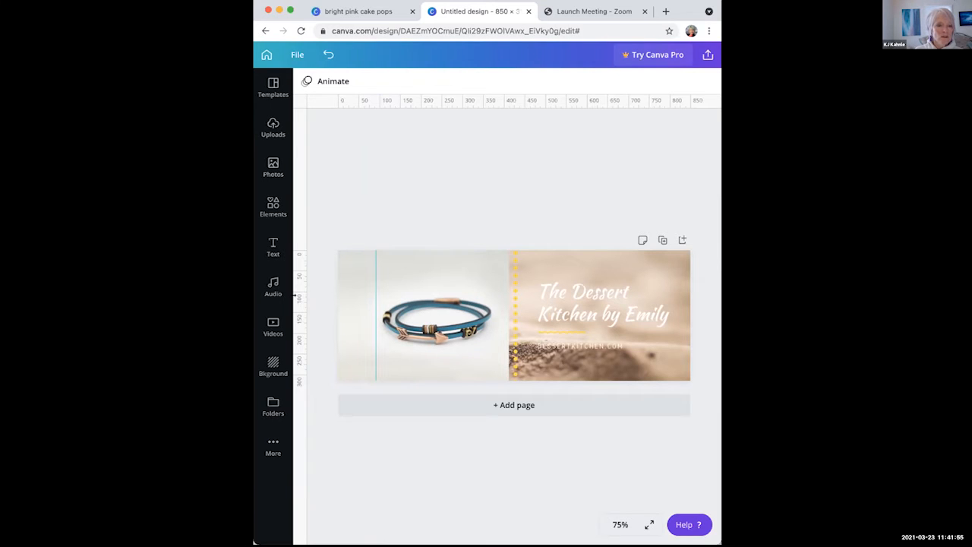
mouse_move(354, 295)
mouse_down()
mouse_move(606, 334)
mouse_move(657, 329)
mouse_move(647, 331)
mouse_up()
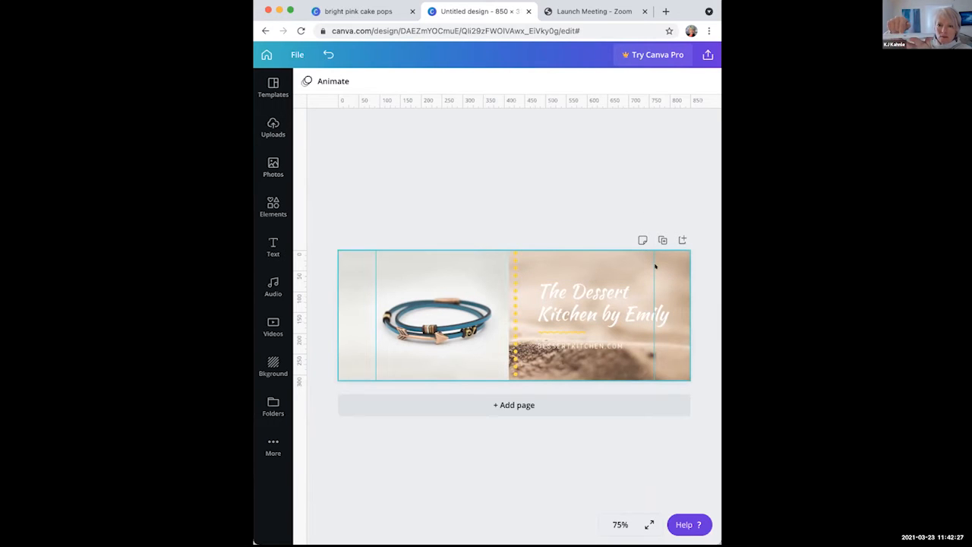
mouse_move(648, 260)
mouse_down()
mouse_move(625, 259)
mouse_move(648, 259)
mouse_up()
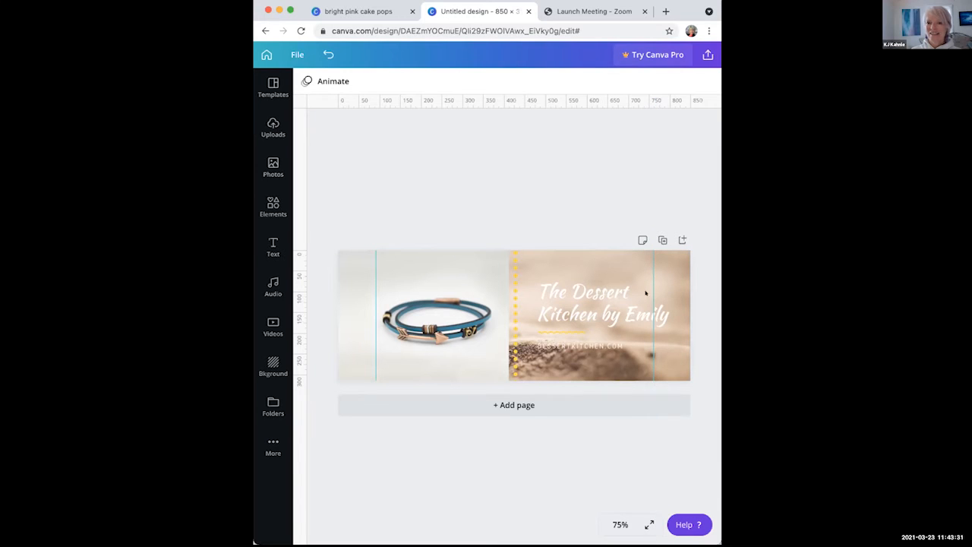
drag(648, 277, 298, 277)
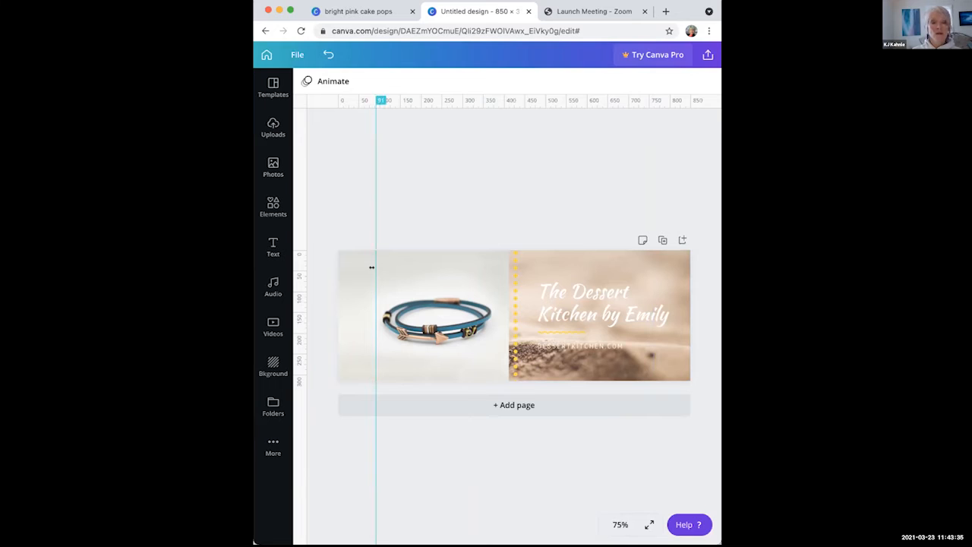
drag(371, 267, 258, 260)
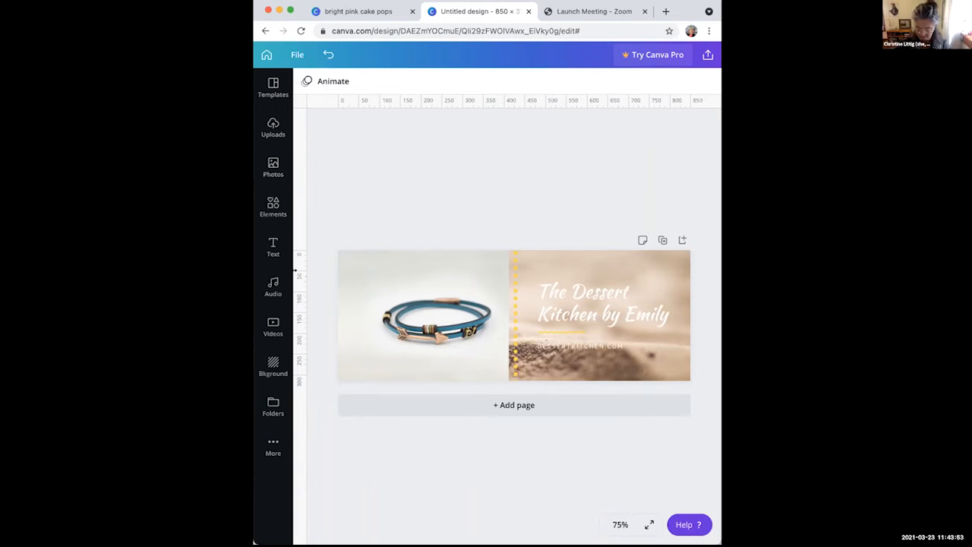
- Place two vertical guides on the banner, at about 91 px and about 761 px on the horizontal ruler
drag(294, 269, 371, 287)
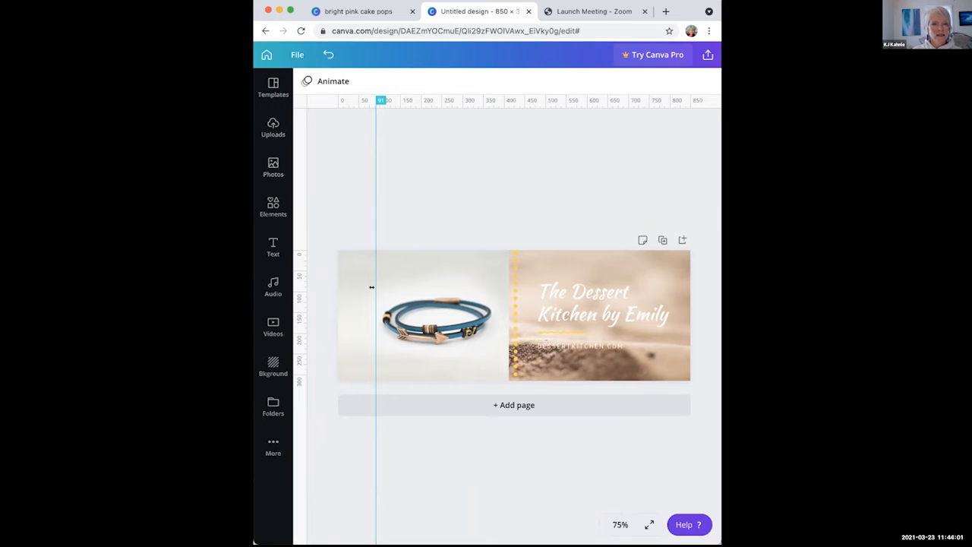
drag(371, 287, 371, 287)
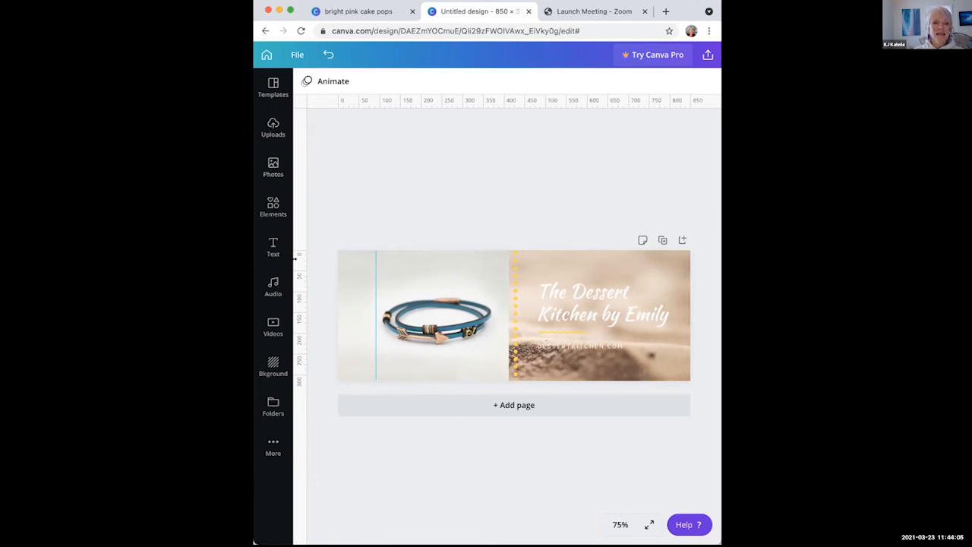
drag(304, 259, 646, 284)
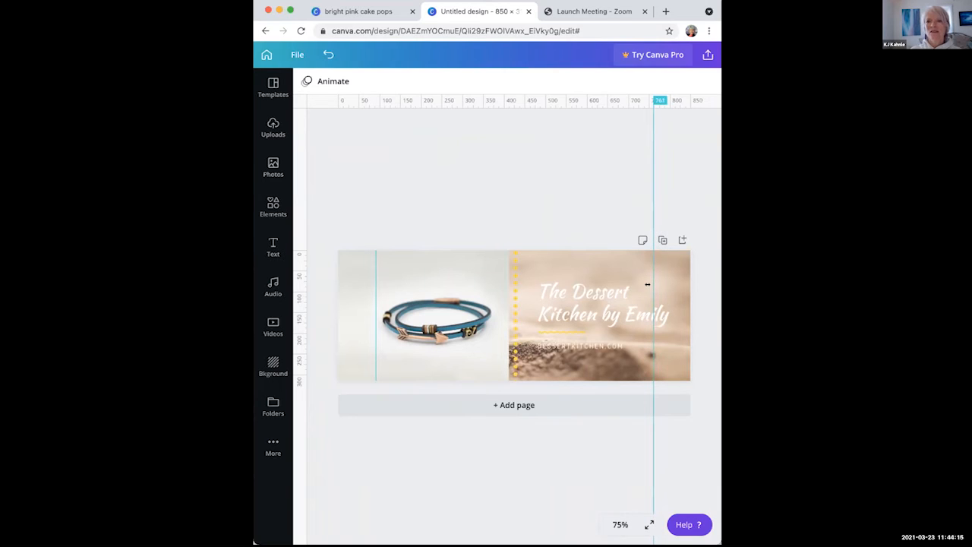
drag(647, 284, 647, 283)
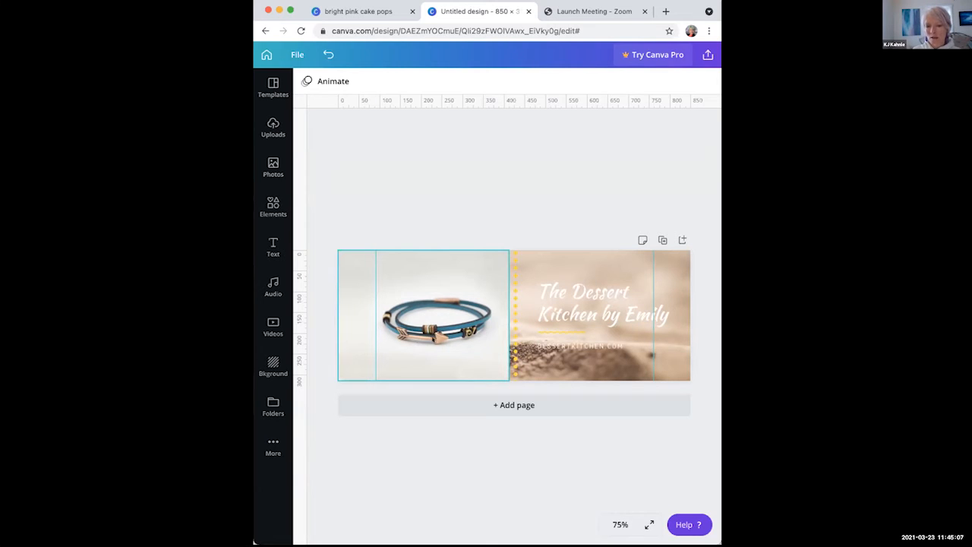
- Select the sand background and view the image effects available for it
click(574, 265)
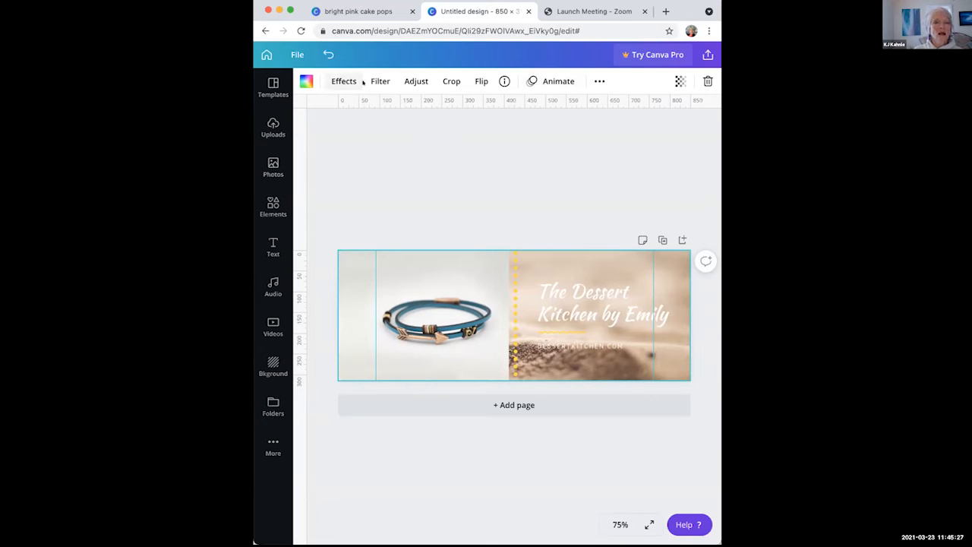
click(339, 80)
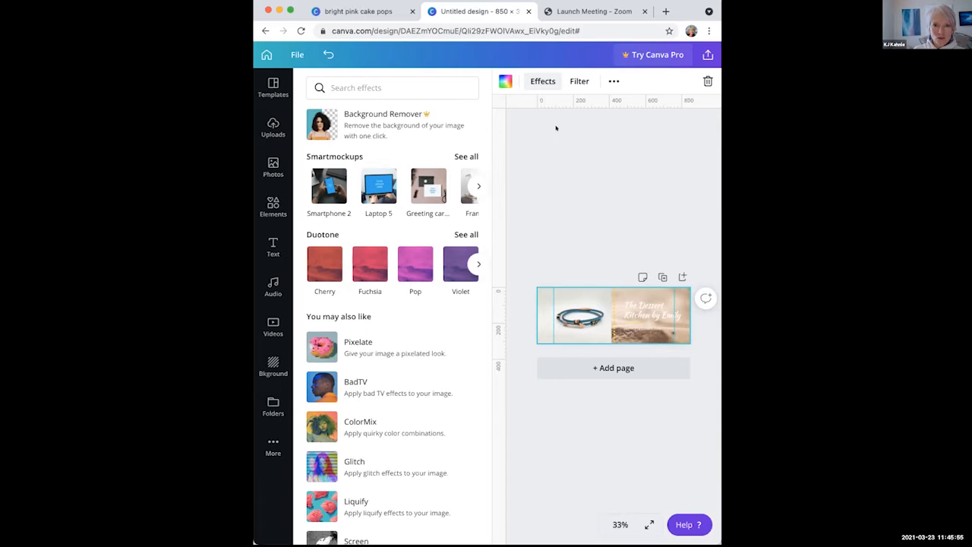
click(542, 81)
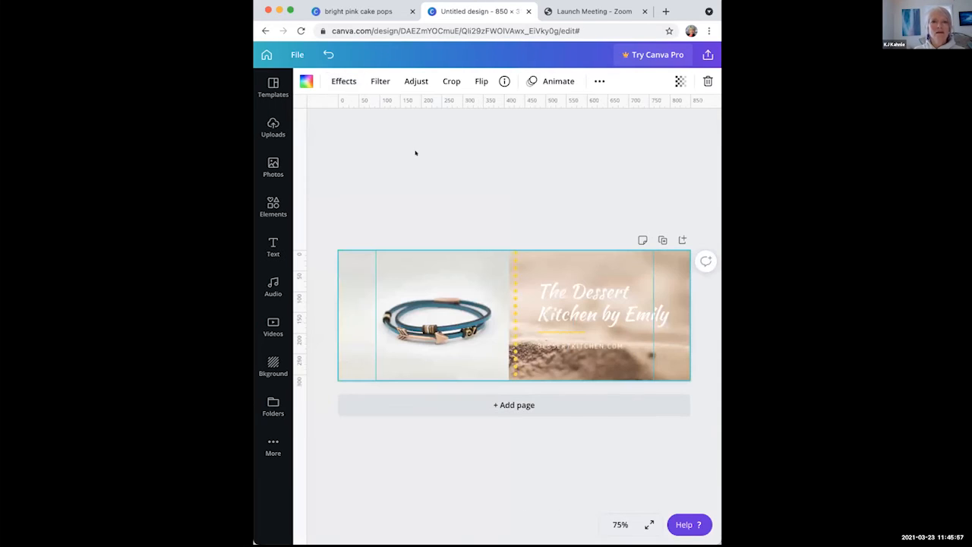
- Adjust the sand background's brightness to -33 and its tint to -43
click(415, 81)
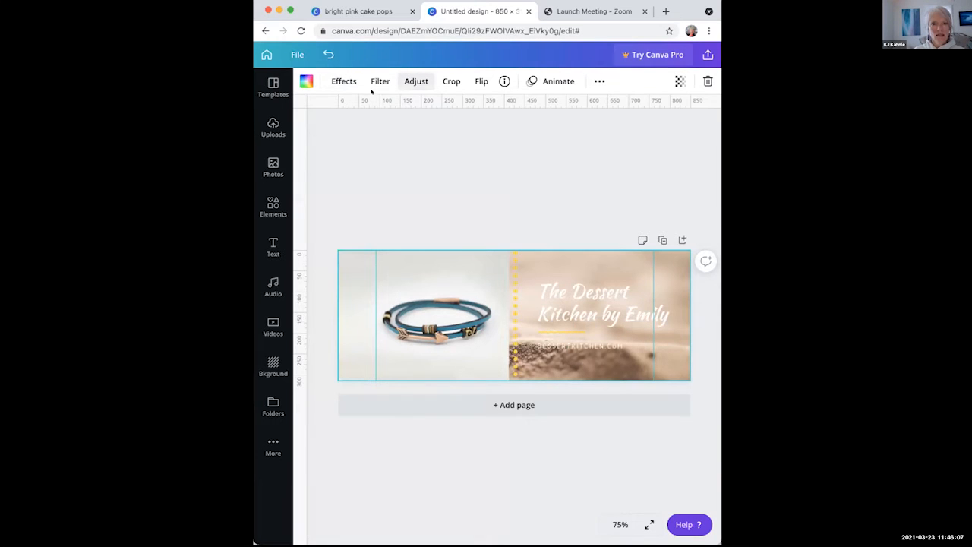
click(416, 81)
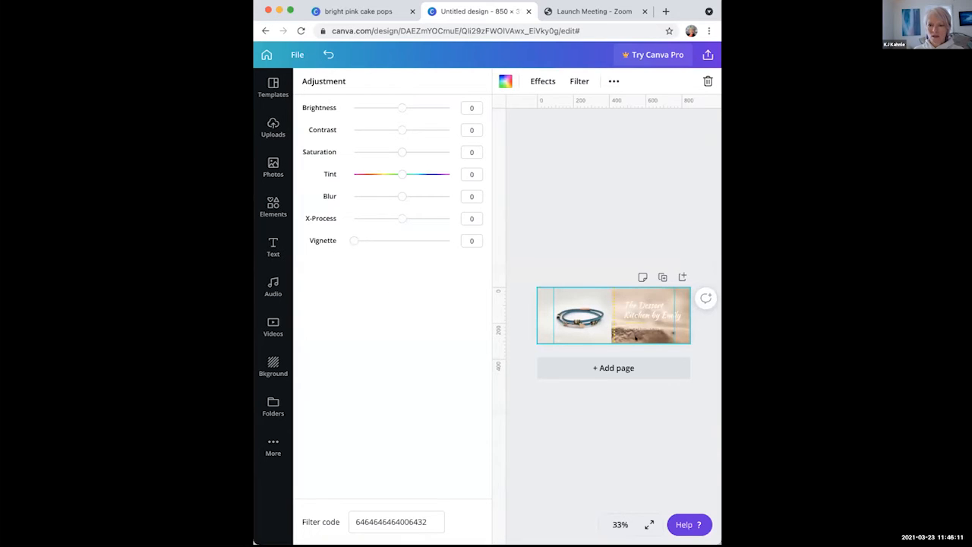
click(615, 522)
click(608, 393)
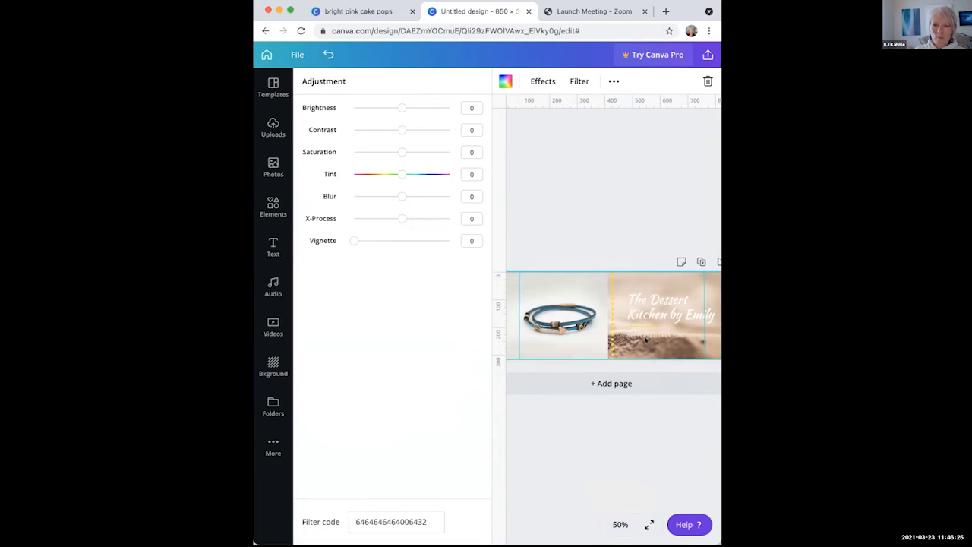
drag(398, 103, 382, 107)
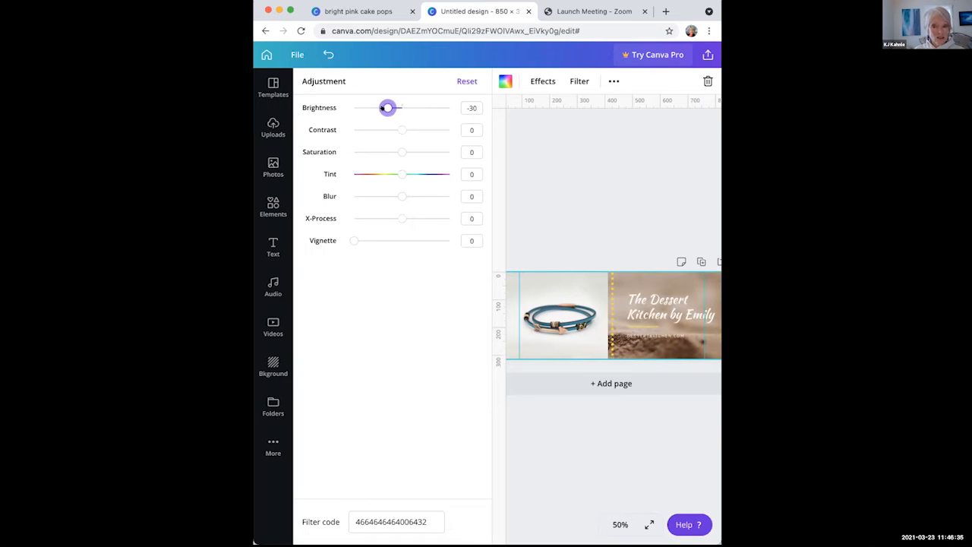
drag(381, 108, 382, 108)
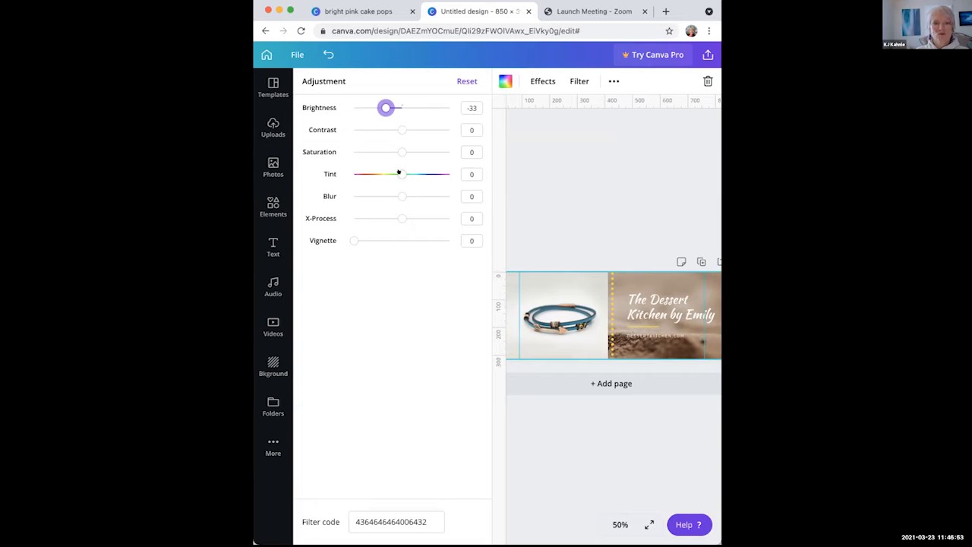
drag(398, 172, 375, 178)
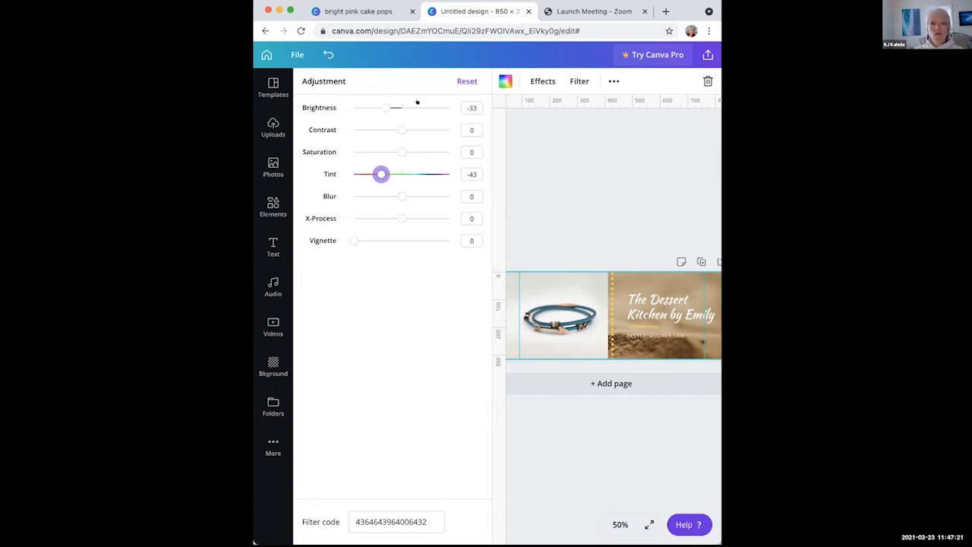
- Try lower contrast and saturation on the sand background, leaving contrast at 0 and saturation at 1
drag(401, 130, 362, 129)
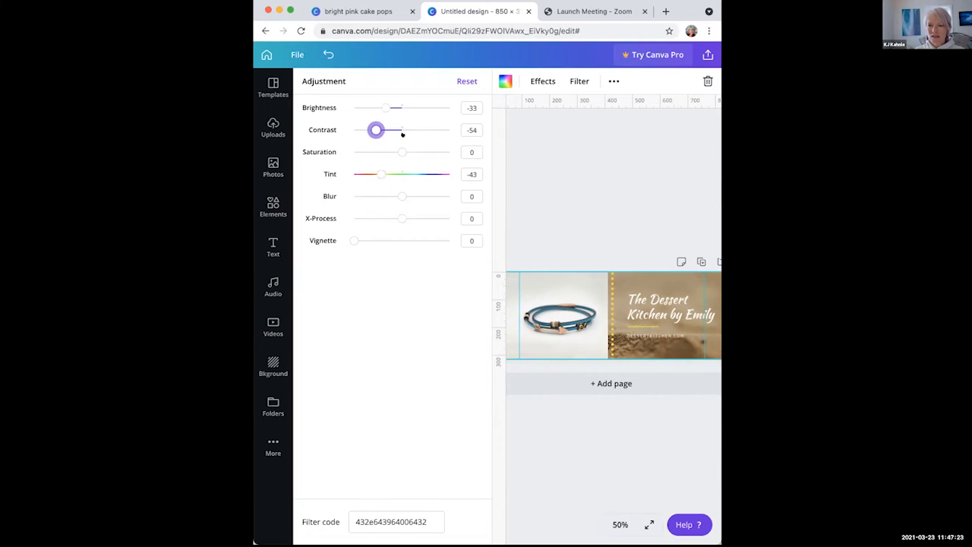
drag(429, 138, 353, 152)
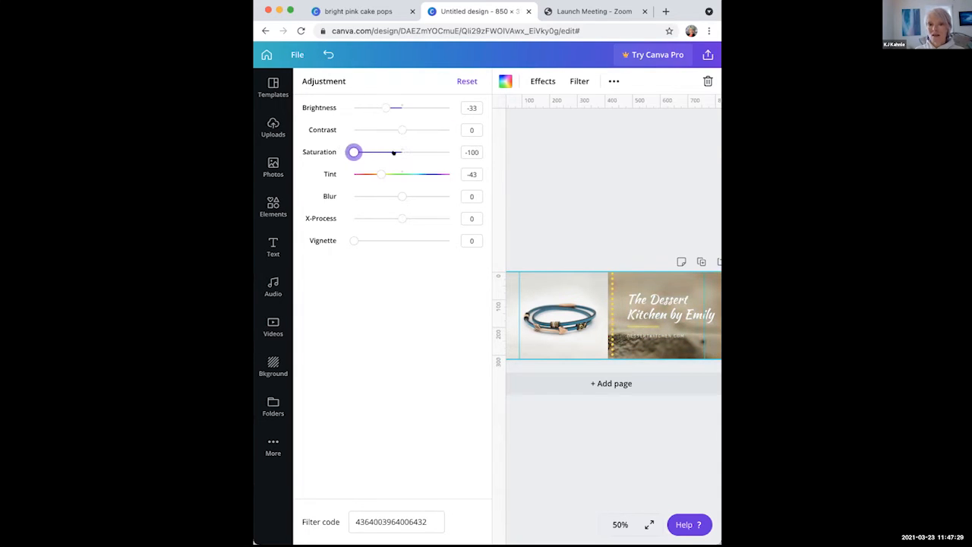
drag(437, 154, 397, 149)
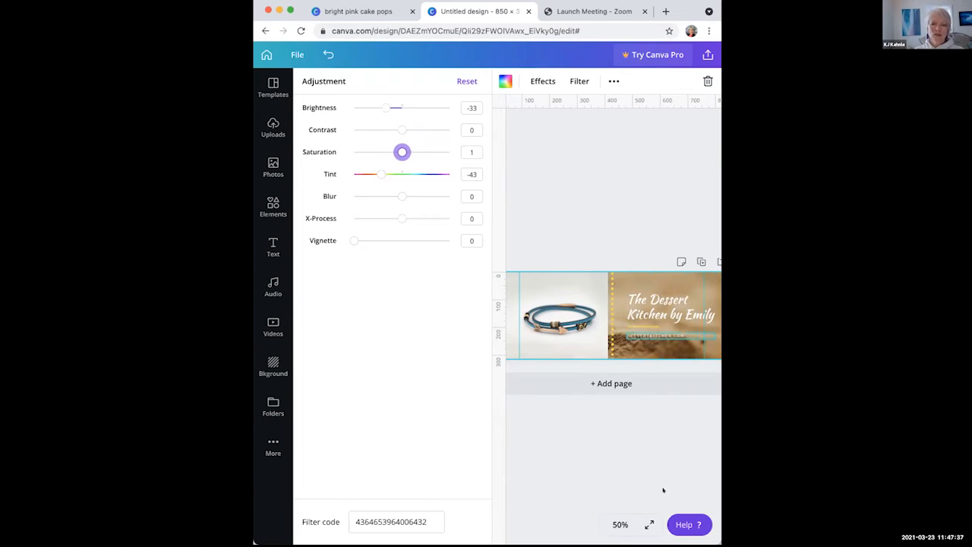
- Try sharpening the sand background with blur at -100, set the blur to 10 and close the adjustments
click(615, 523)
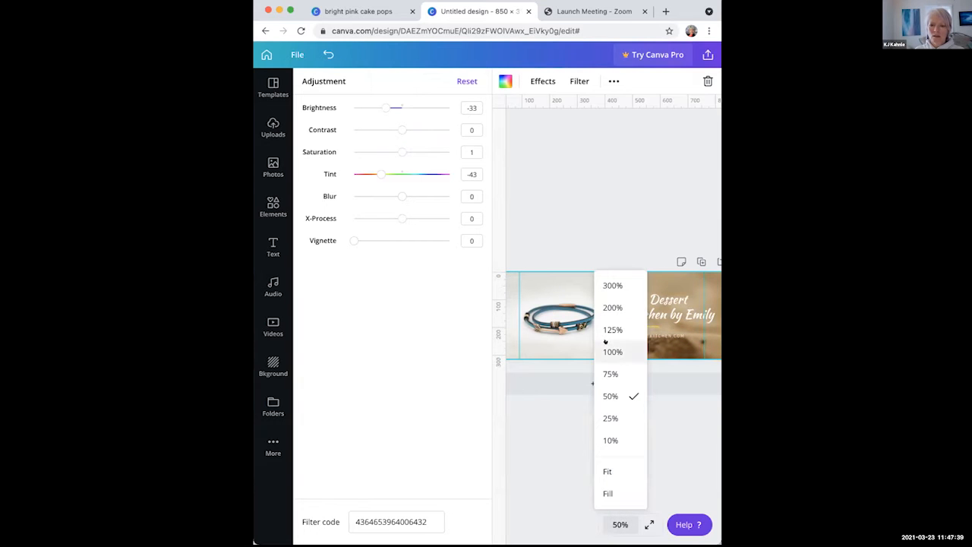
click(612, 351)
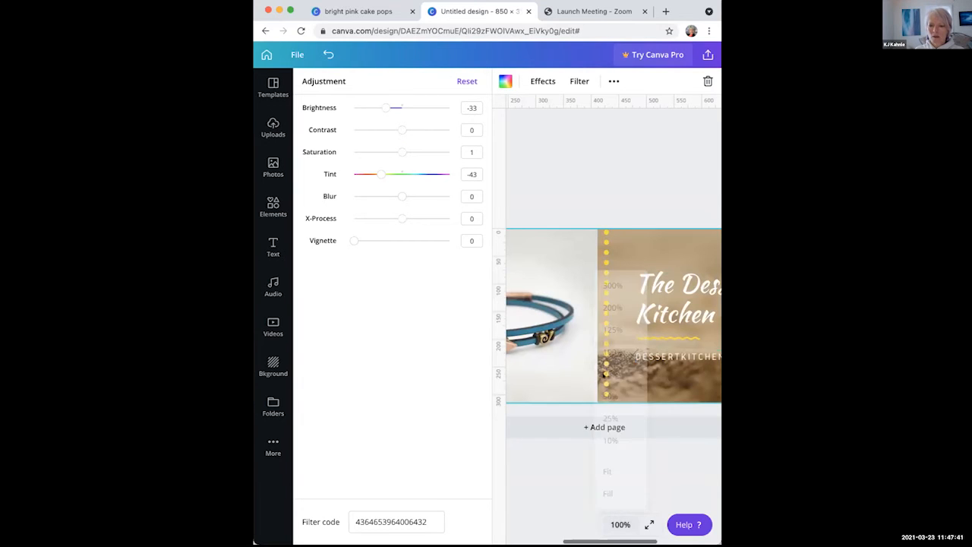
scroll(638, 365, right, 5)
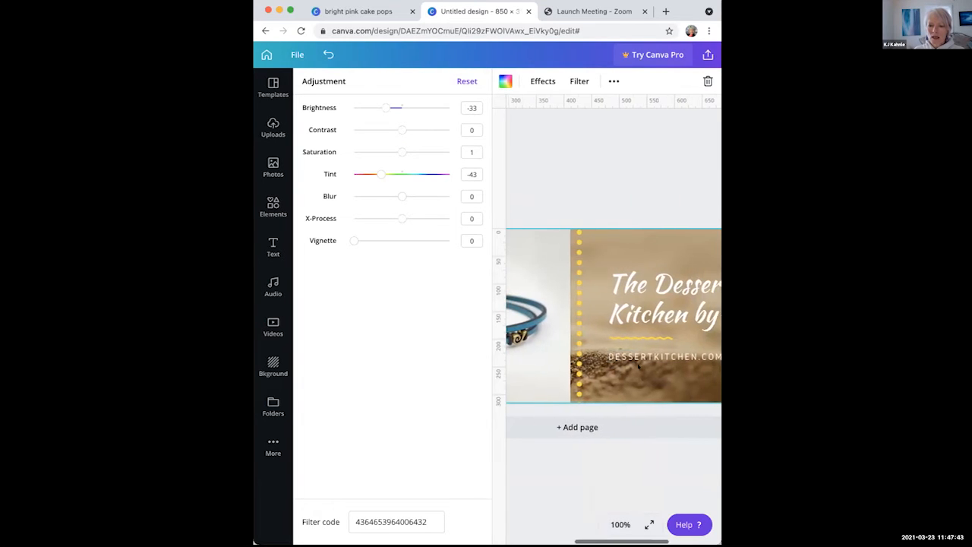
scroll(639, 365, right, 3)
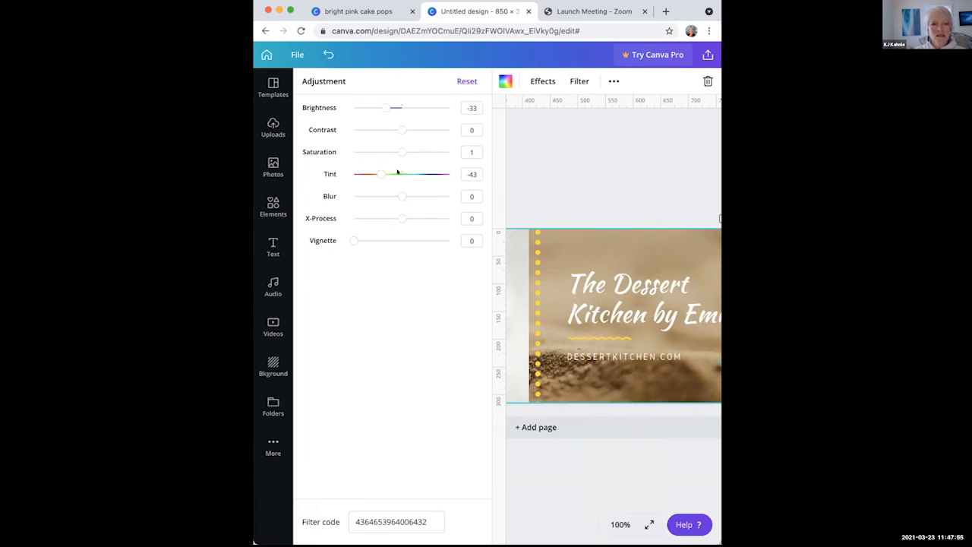
drag(398, 193, 331, 197)
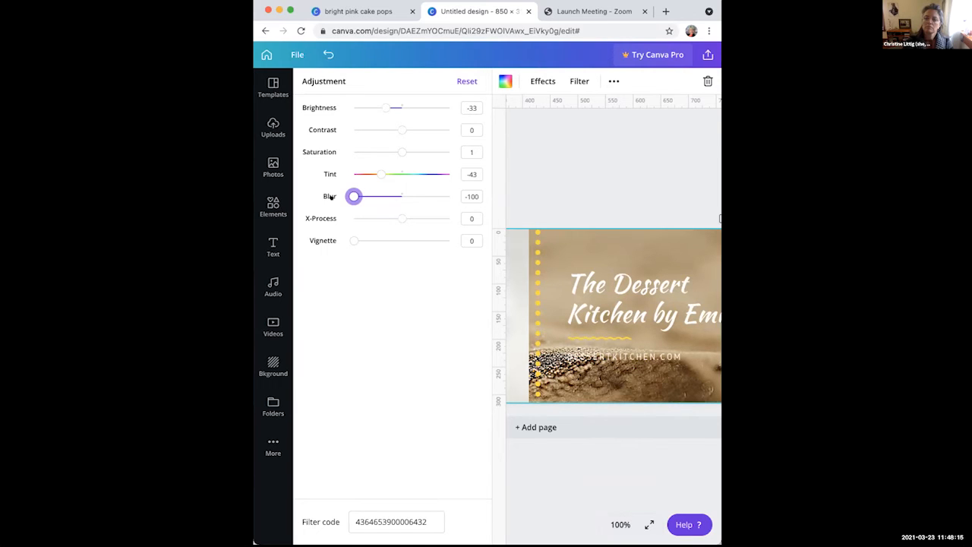
drag(354, 197, 401, 197)
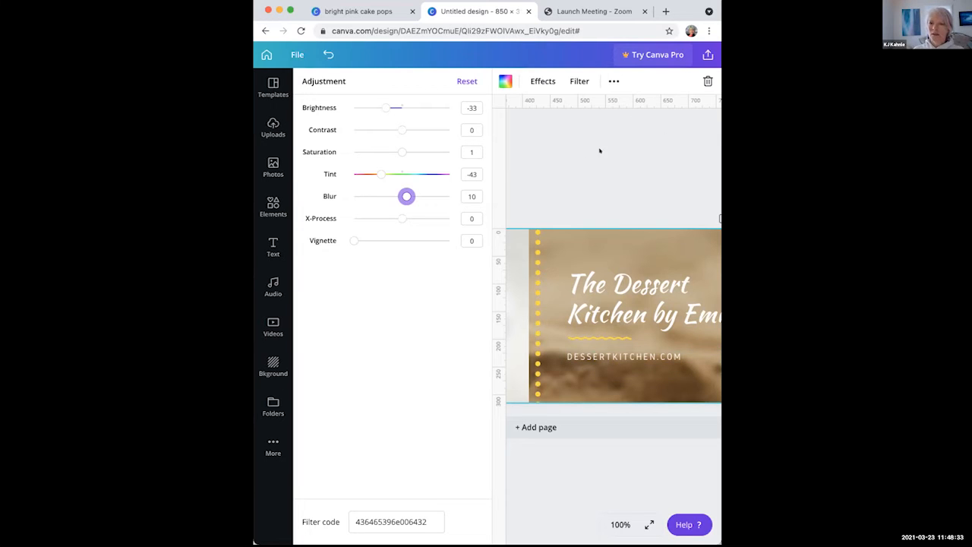
click(599, 179)
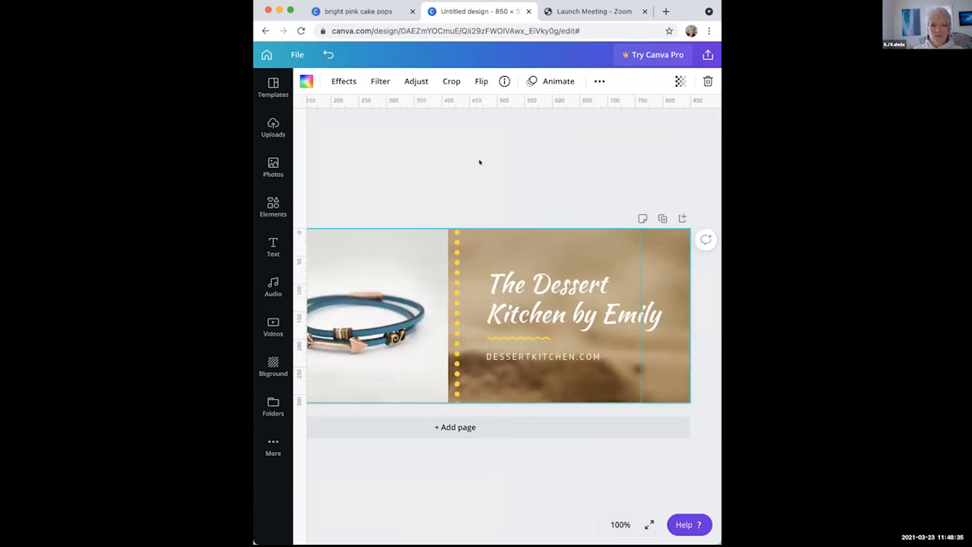
- Replace the title over the sand background with "Desert Collection"
scroll(435, 242, left, 2)
scroll(435, 242, right, 1)
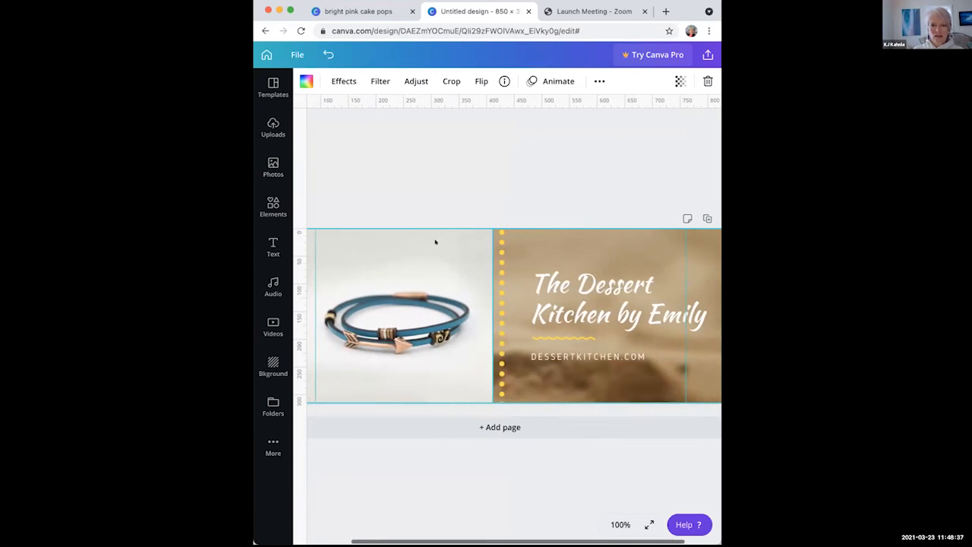
click(612, 525)
click(608, 471)
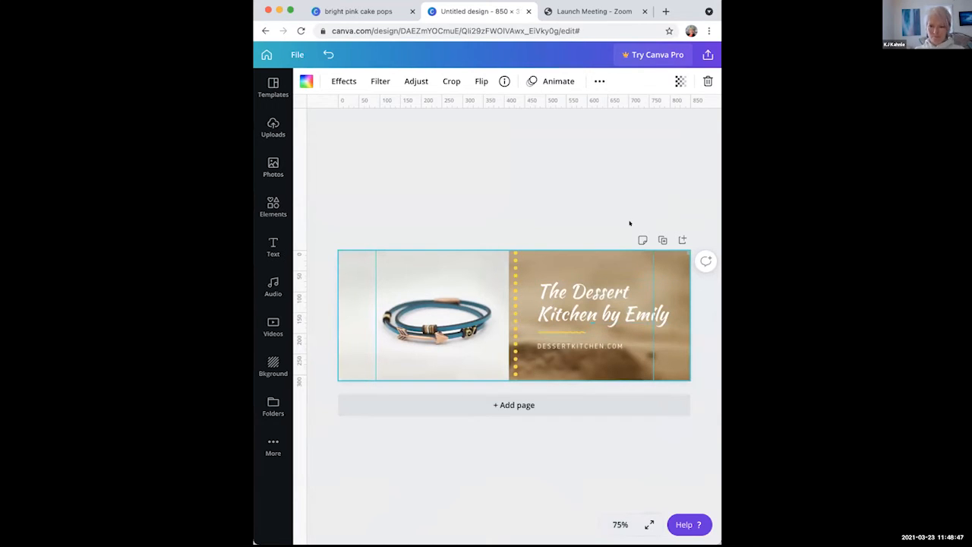
click(582, 311)
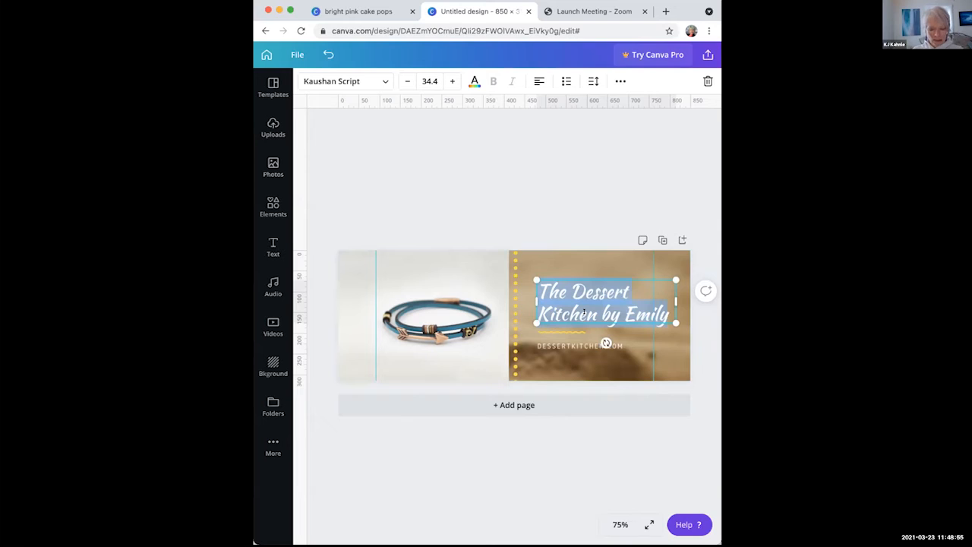
text(Dese)
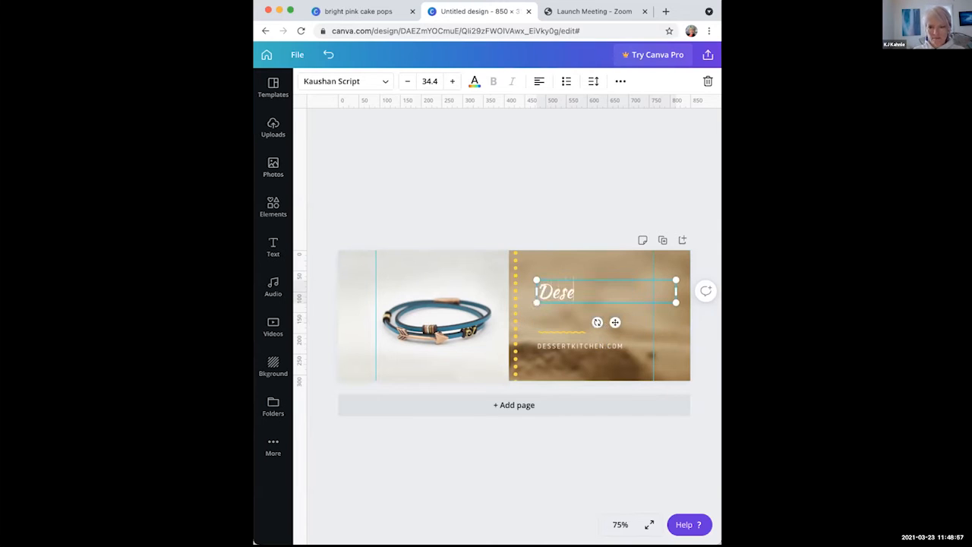
text(rt Collection)
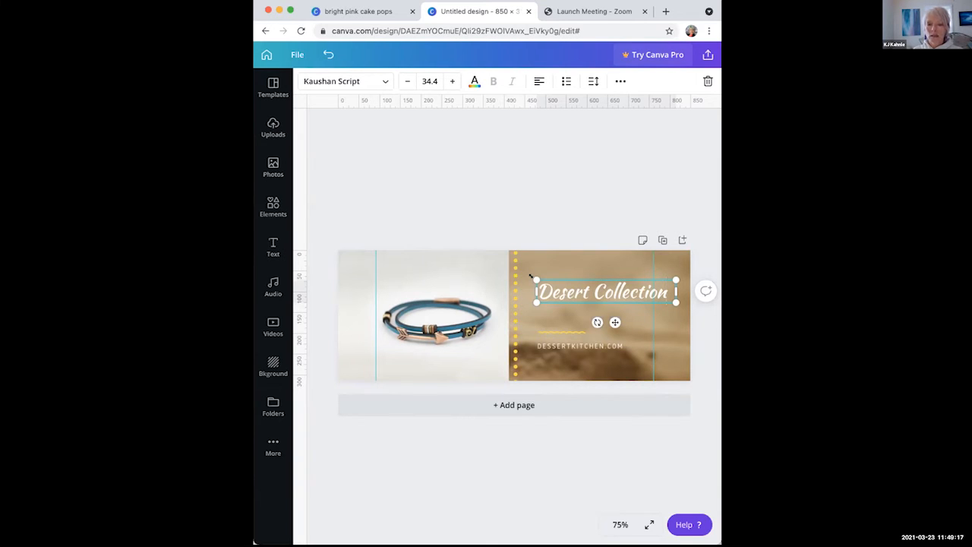
- Try scaling the Desert Collection title to 36.8 with a two-line wrap, and to 30.3 in a text box about 552 px wide
drag(536, 279, 523, 259)
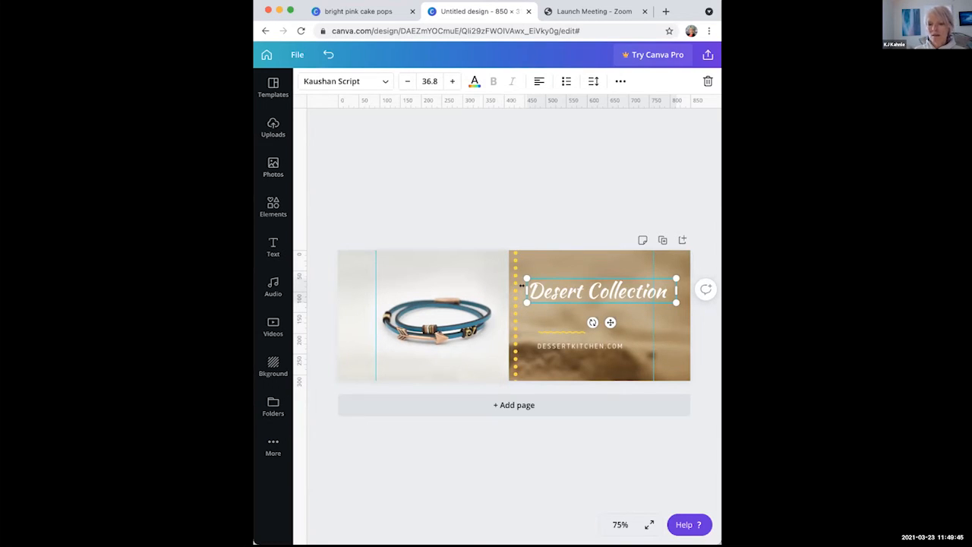
drag(520, 284, 549, 287)
drag(616, 330, 615, 325)
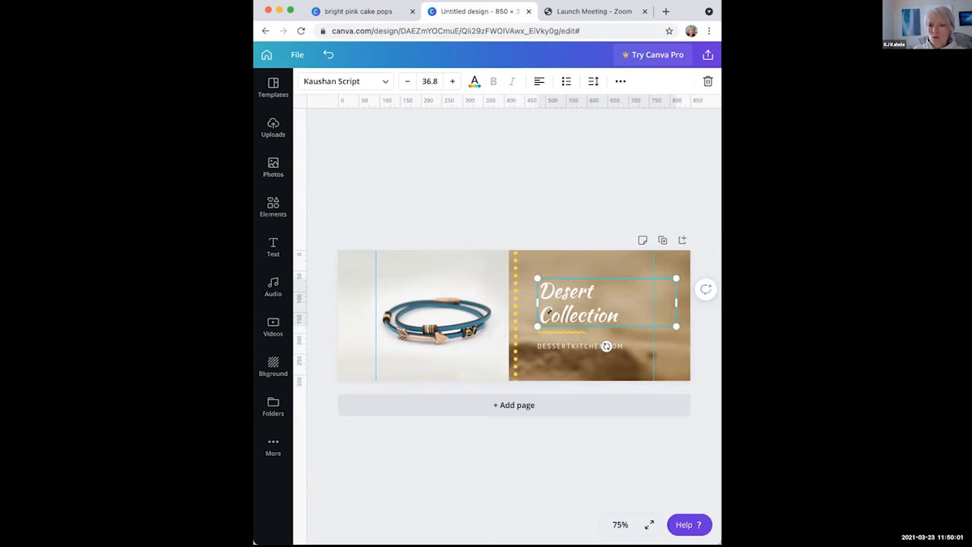
drag(538, 326, 552, 293)
drag(477, 293, 443, 295)
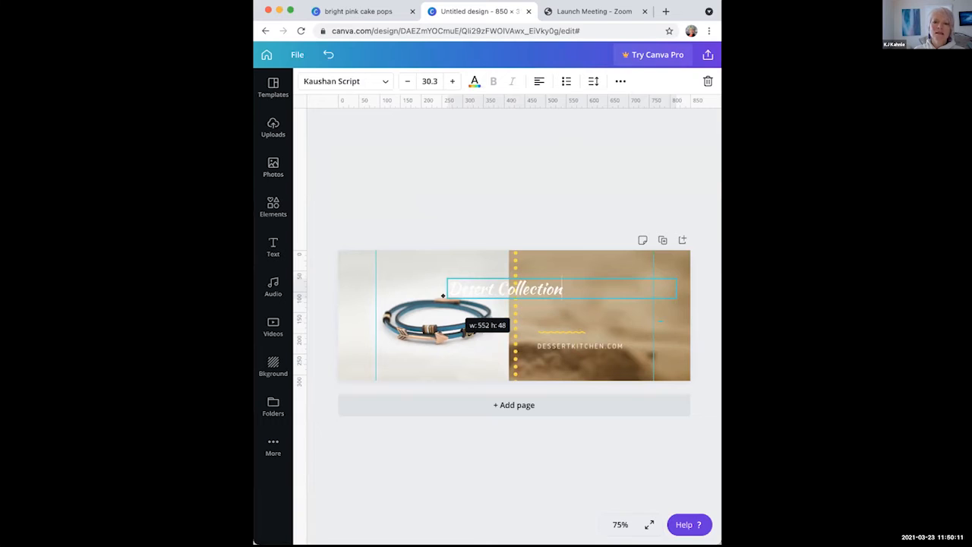
drag(443, 295, 443, 295)
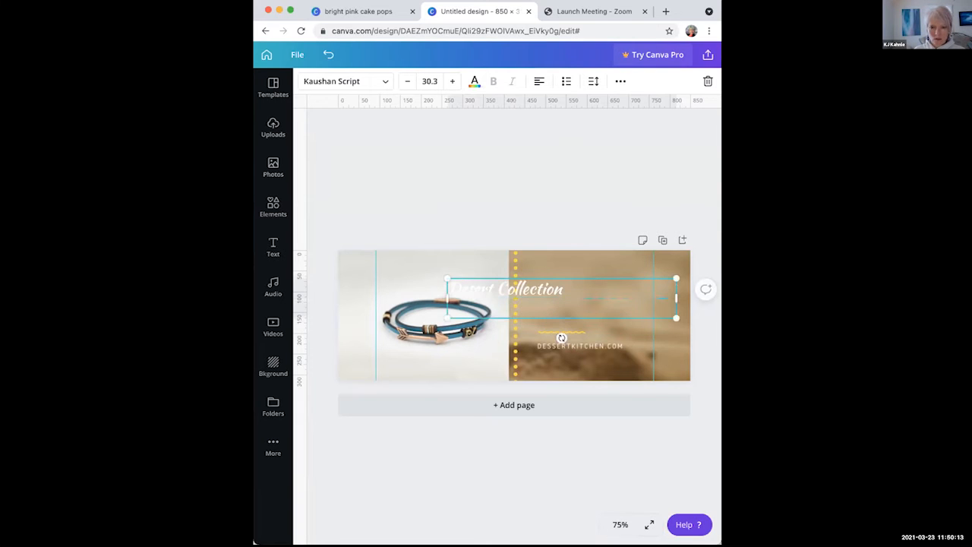
- Try a second title line reading "type more" and delete it again
text(type more)
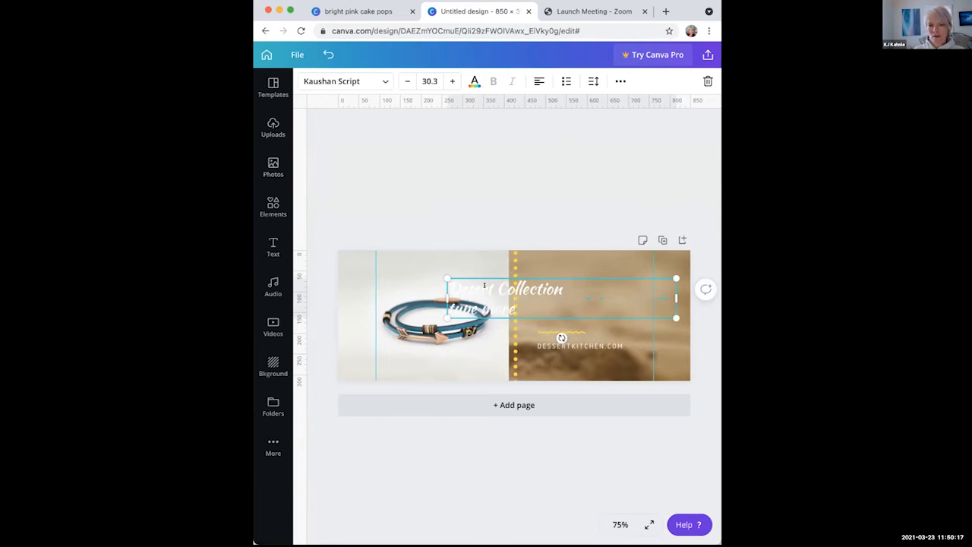
key(shift+Home)
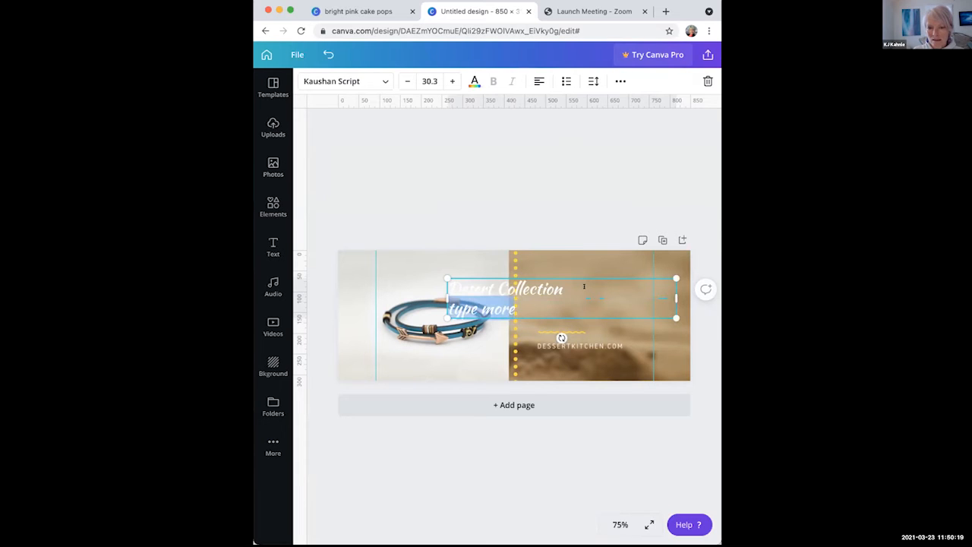
key(BackSpace)
key(BackSpace)
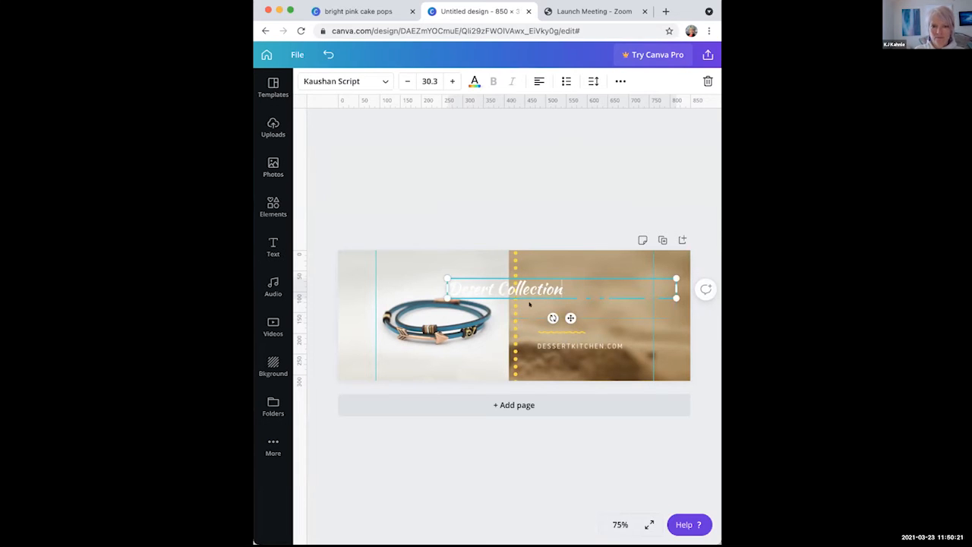
- Resize the Desert Collection title to font size 32 and fit its box on one line within the sand area
drag(442, 294, 525, 302)
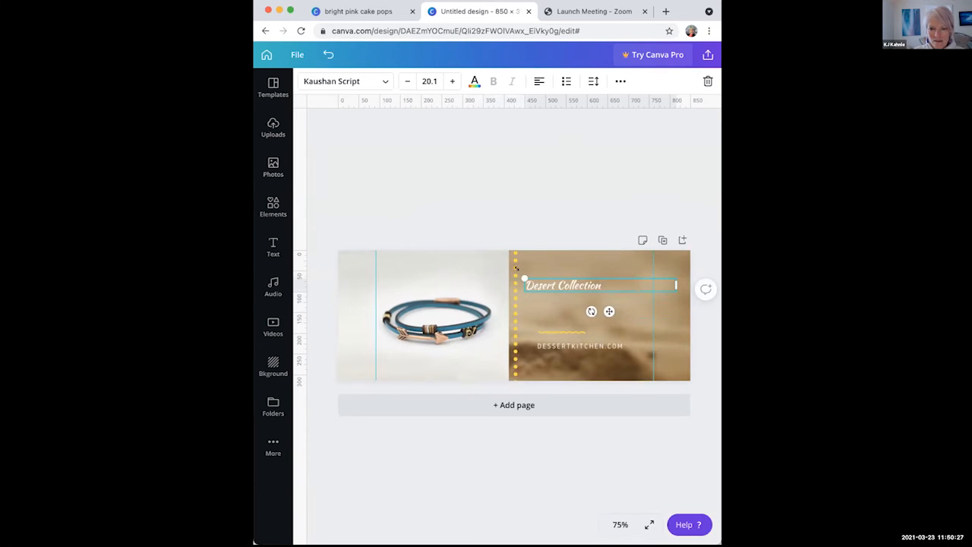
drag(515, 268, 432, 232)
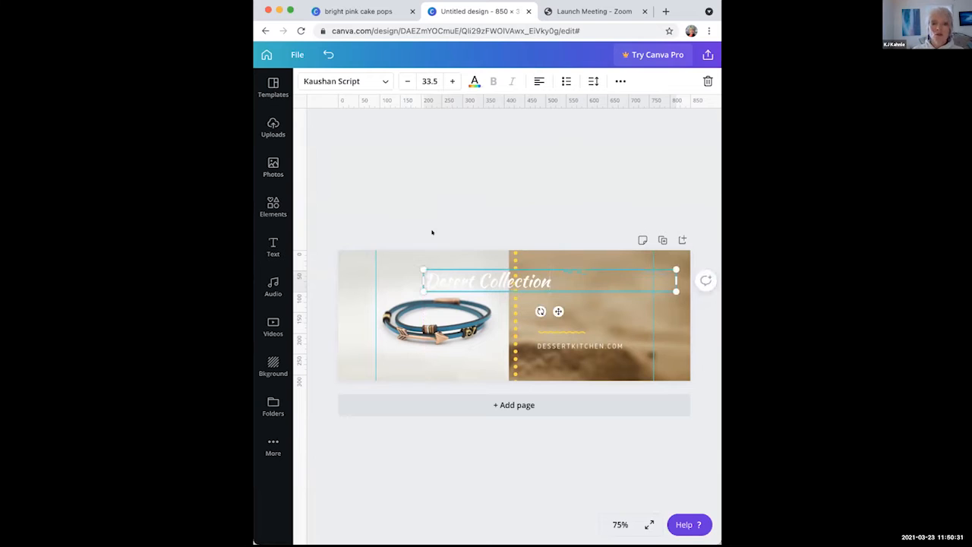
drag(423, 280, 516, 285)
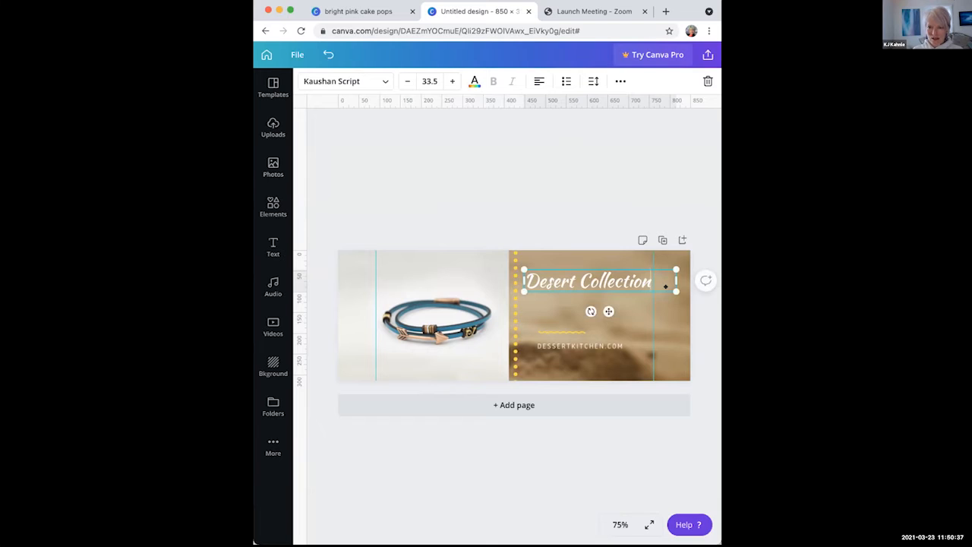
drag(665, 286, 658, 287)
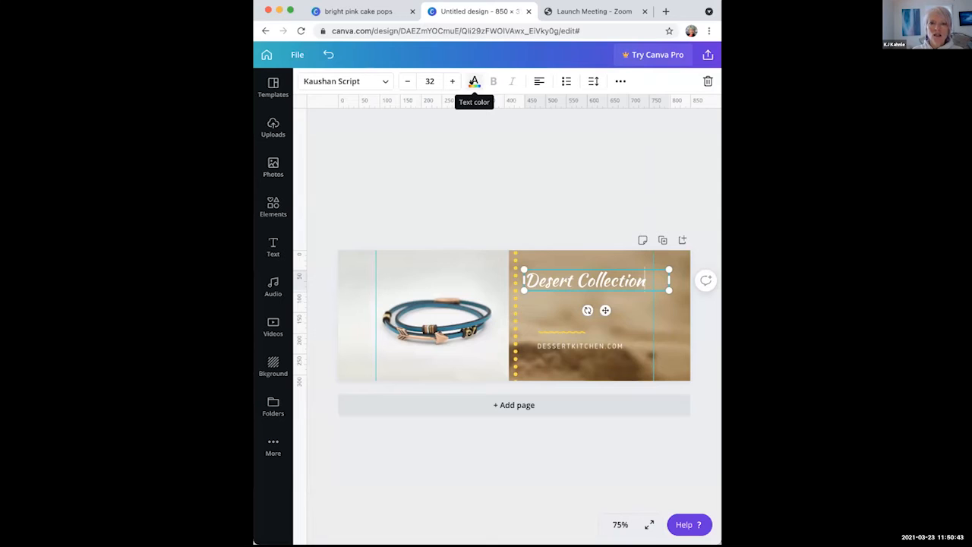
- Review the text colors and fonts available for the title without changing either
click(474, 81)
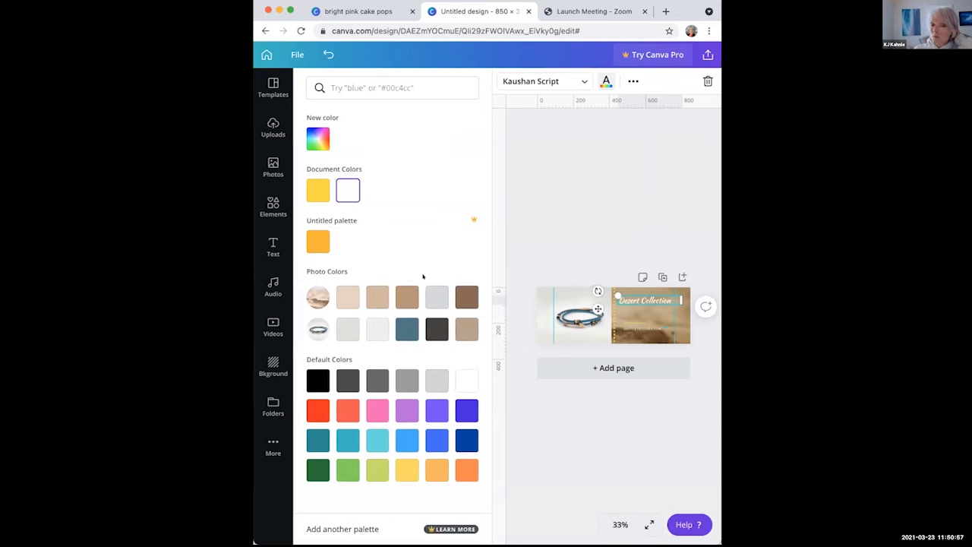
click(593, 223)
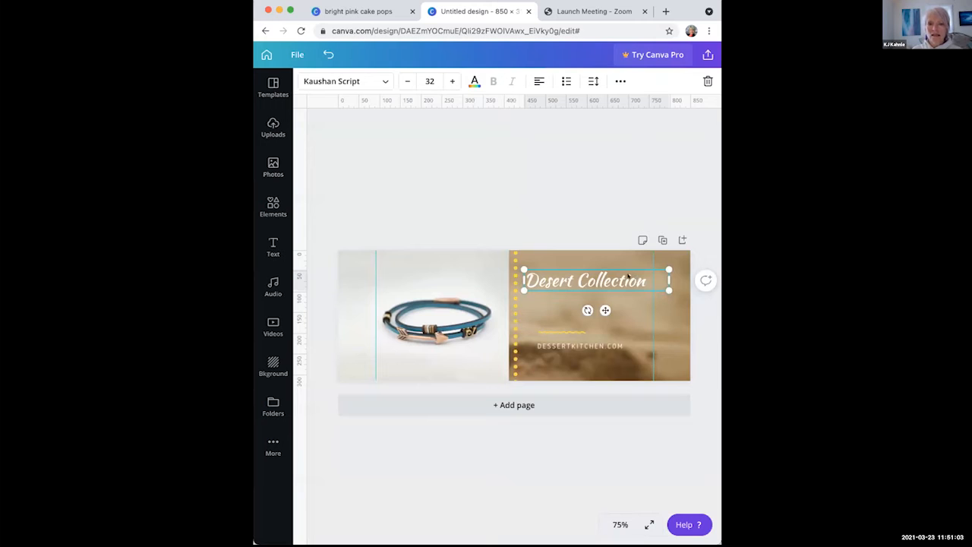
click(381, 75)
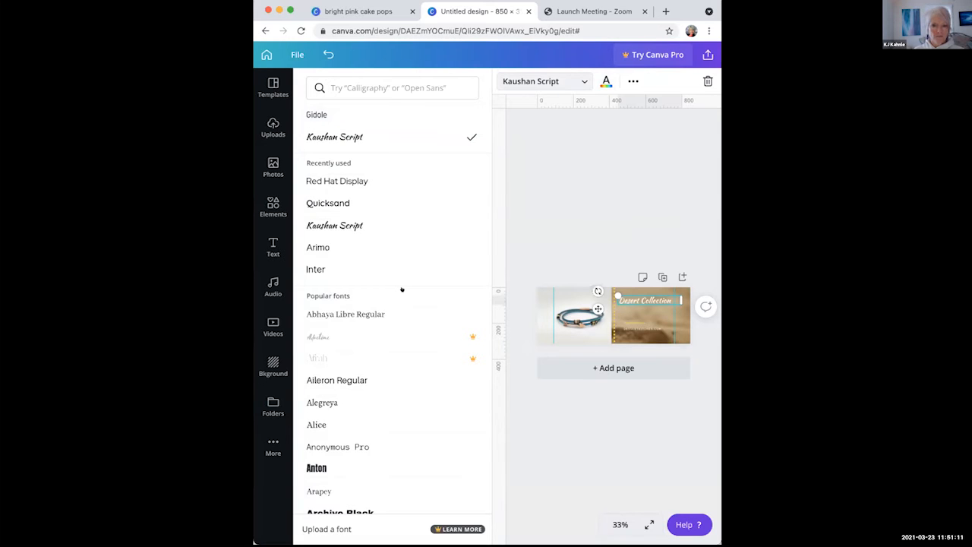
click(558, 153)
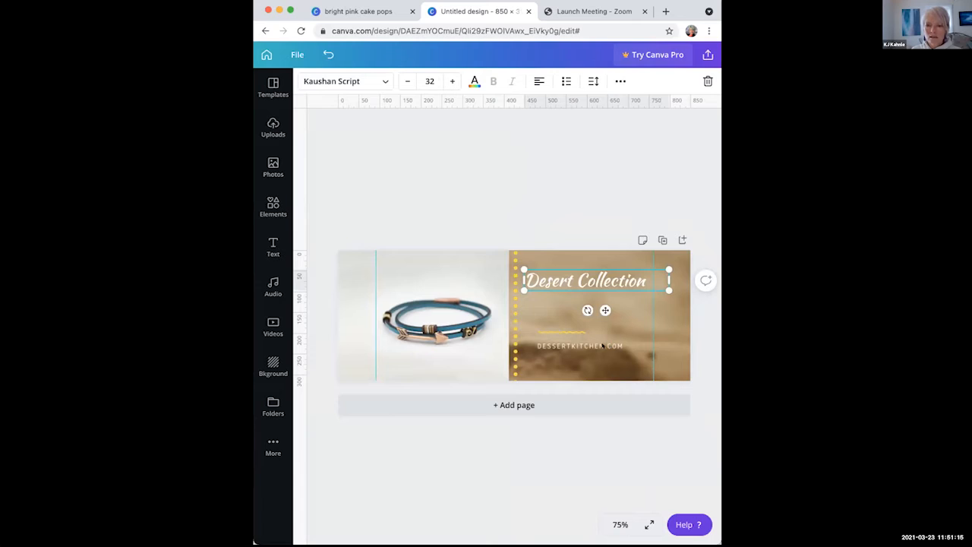
- Enlarge the web address text to 13.6 and replace it with "DOUBLE ARROW"
click(564, 343)
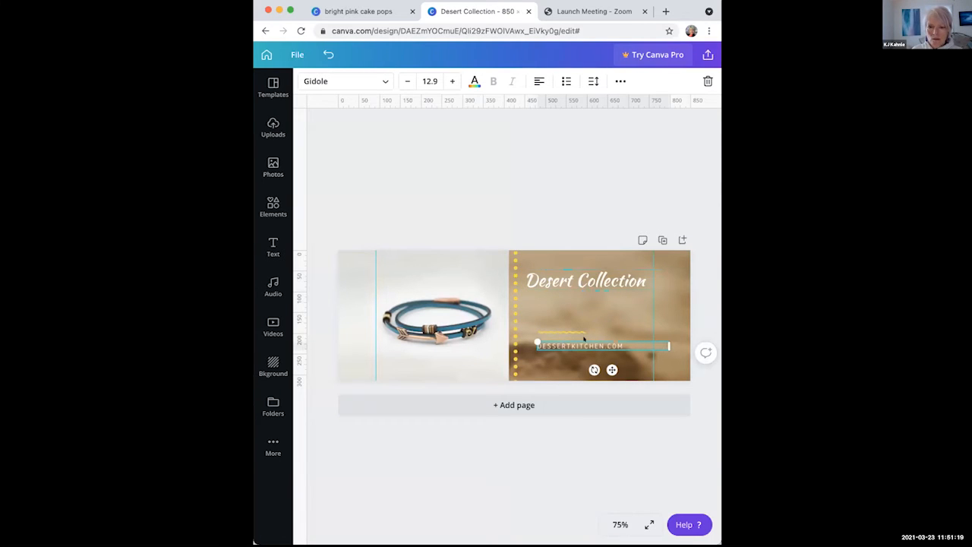
drag(538, 341, 580, 340)
double_click(581, 340)
text(DOUBLE ARROW)
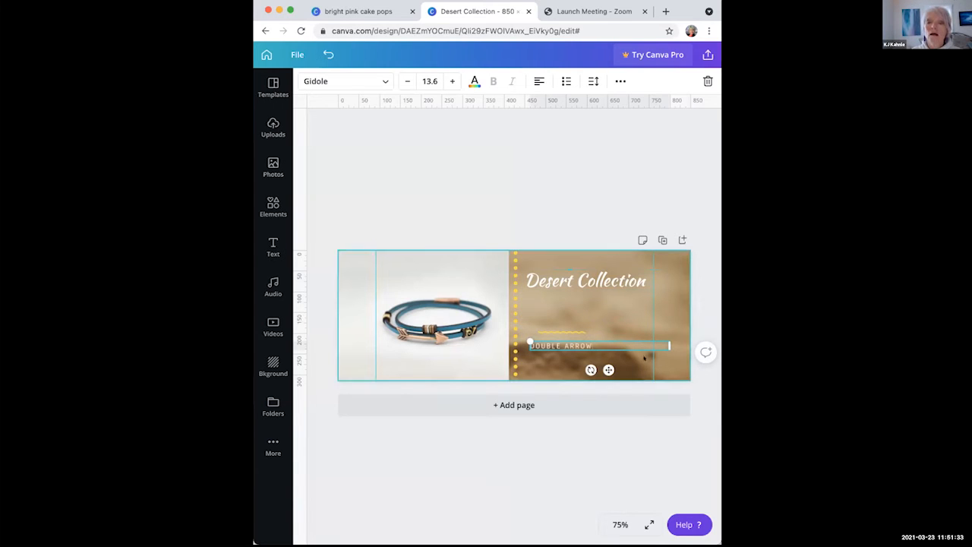
- Try the DOUBLE ARROW text in lowercase and restore its uppercase setting
click(583, 346)
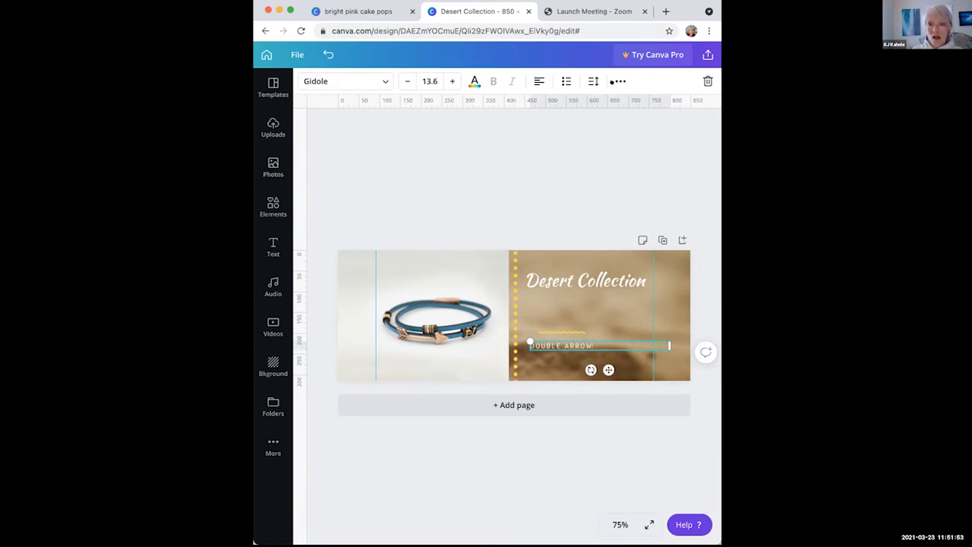
click(621, 81)
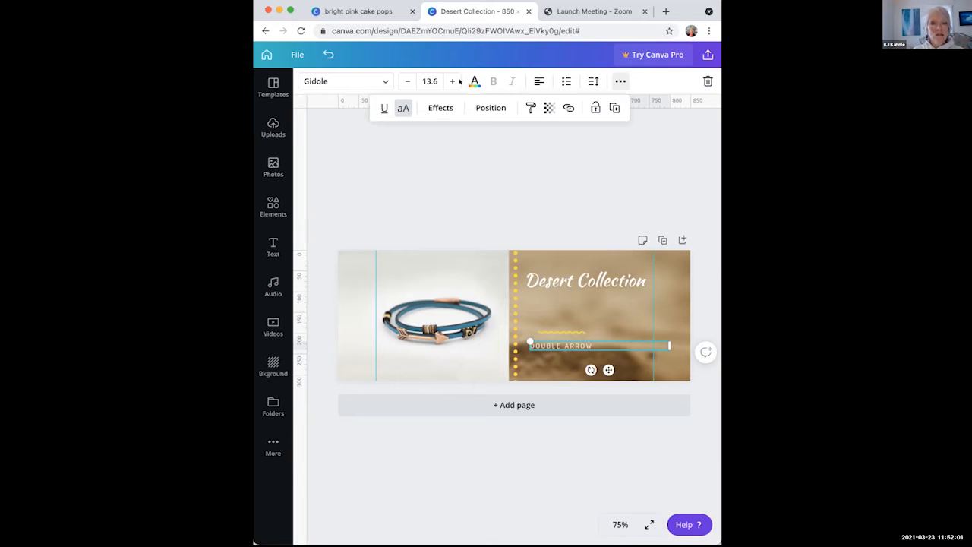
click(402, 109)
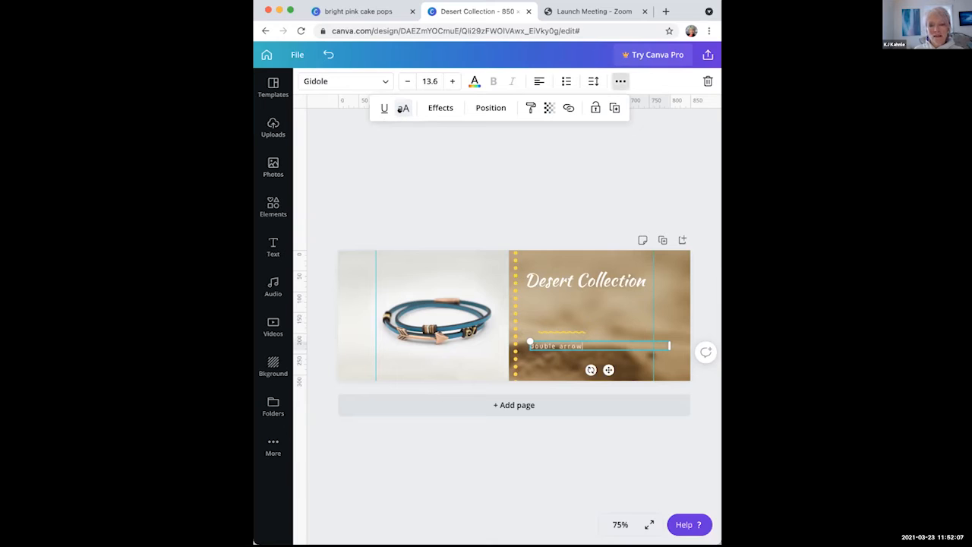
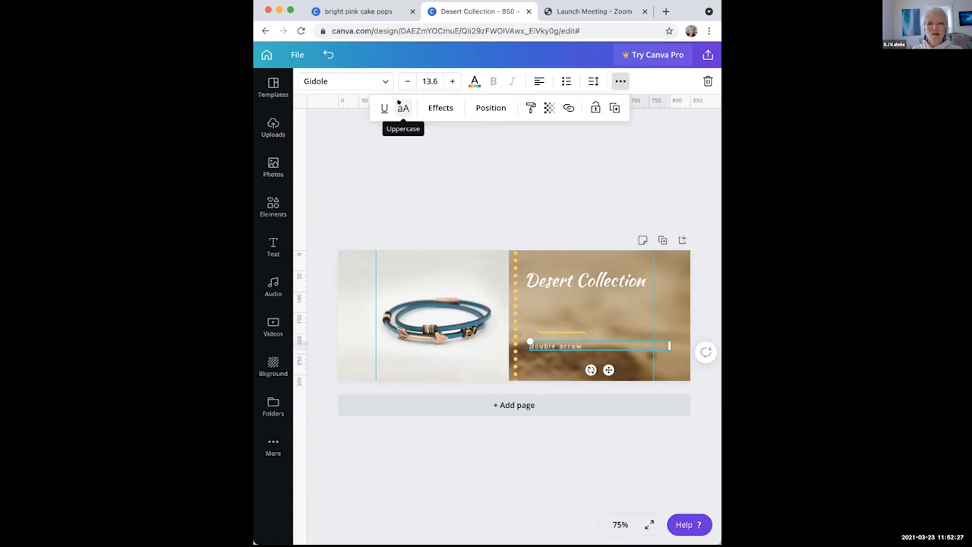
click(398, 102)
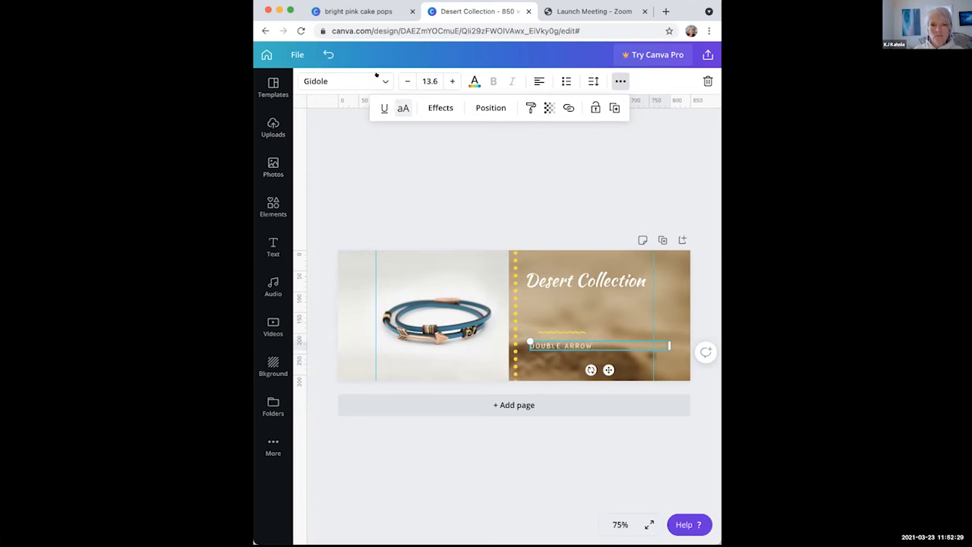
- Set the DOUBLE ARROW subtitle in bold Red Hat Display
click(377, 81)
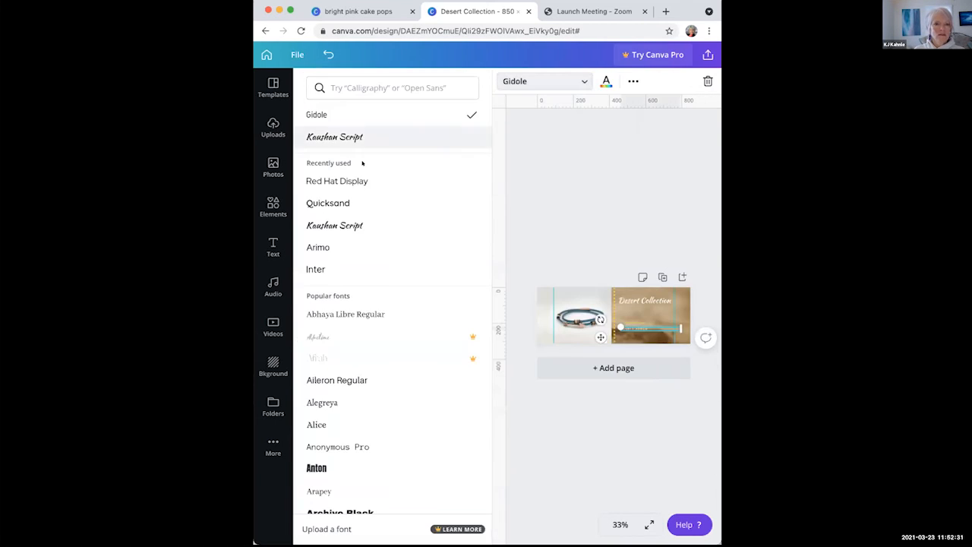
click(328, 180)
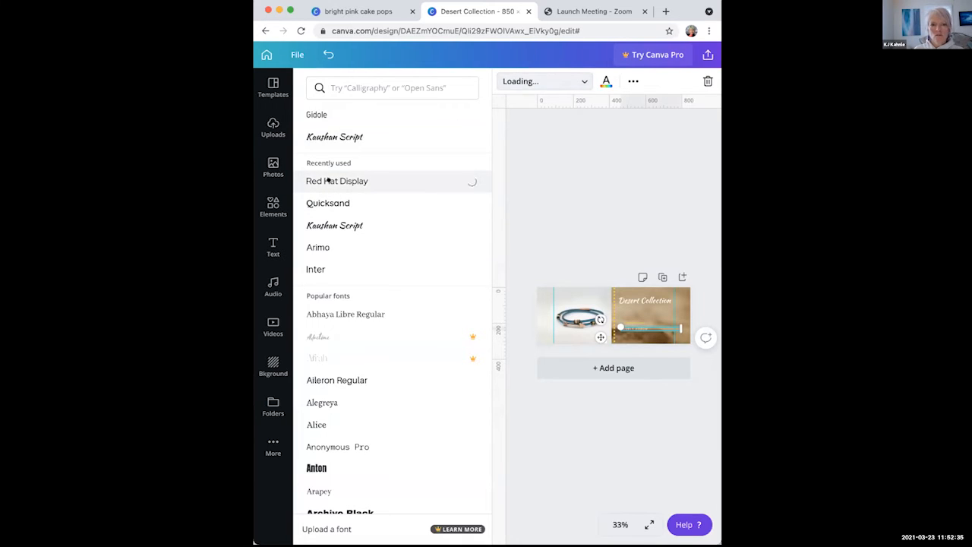
click(532, 206)
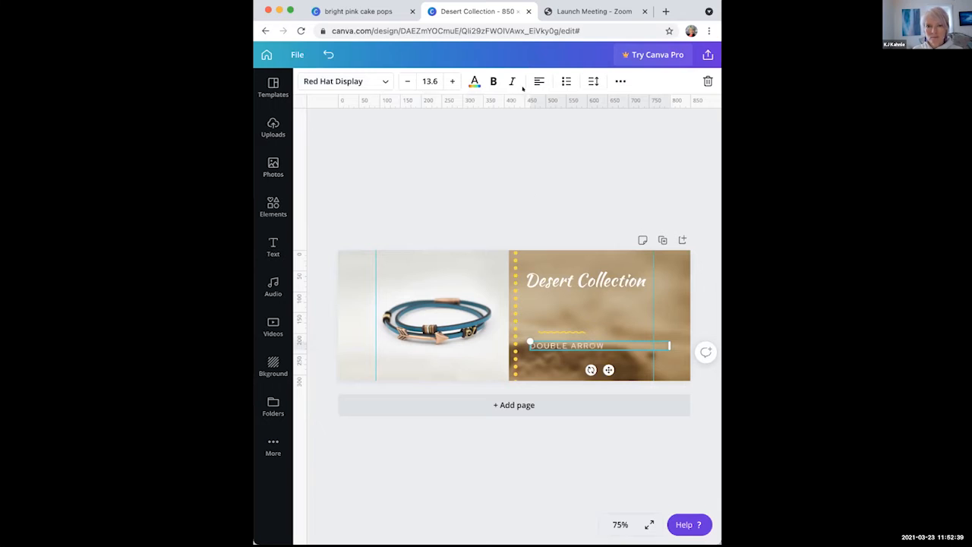
click(489, 81)
click(492, 80)
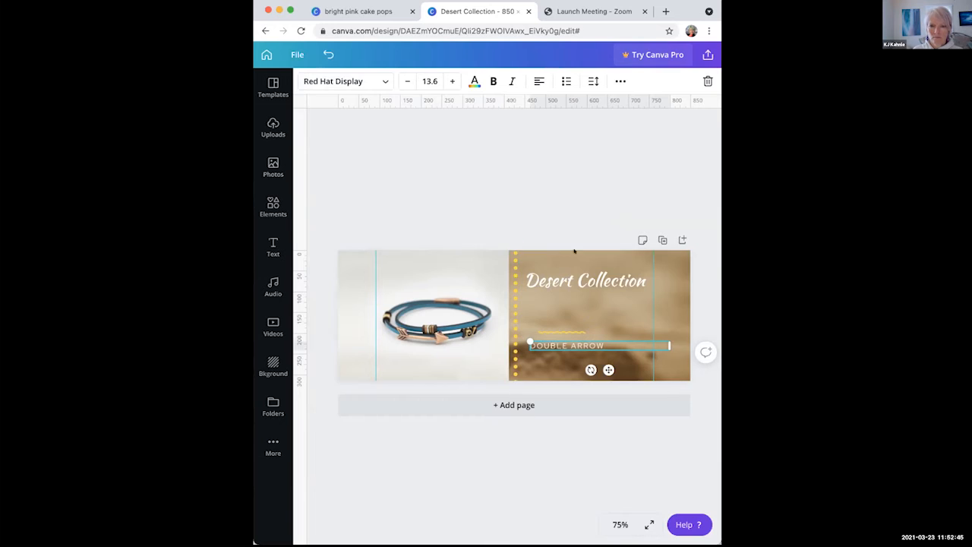
triple_click(566, 339)
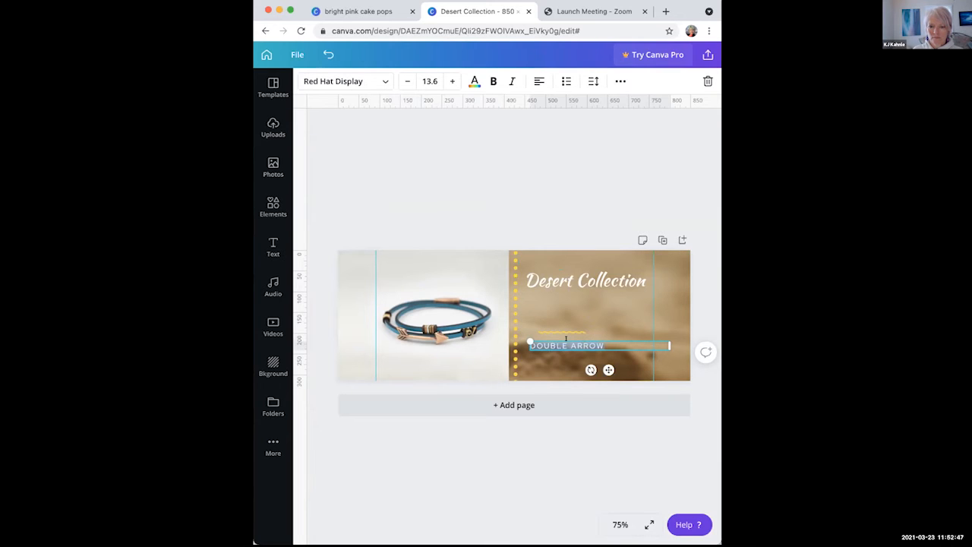
click(492, 81)
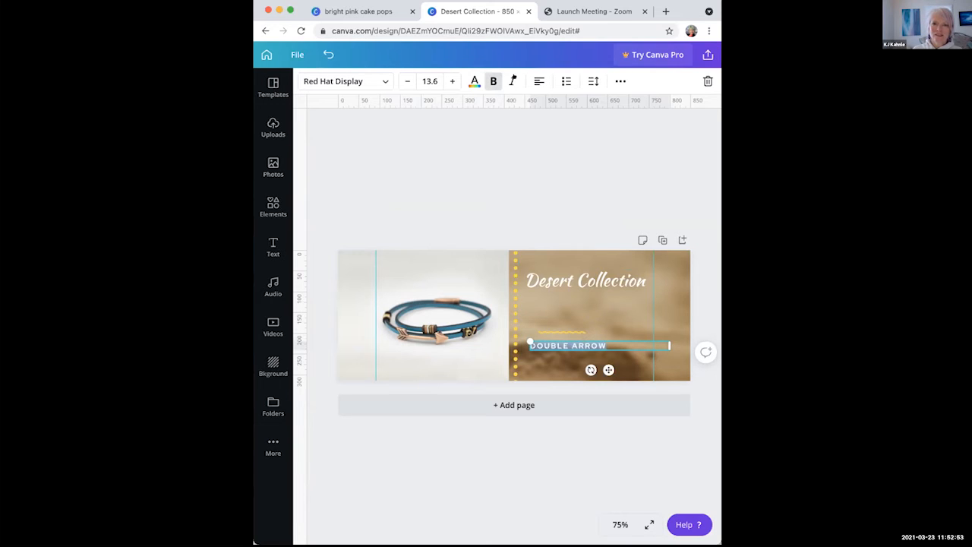
click(523, 186)
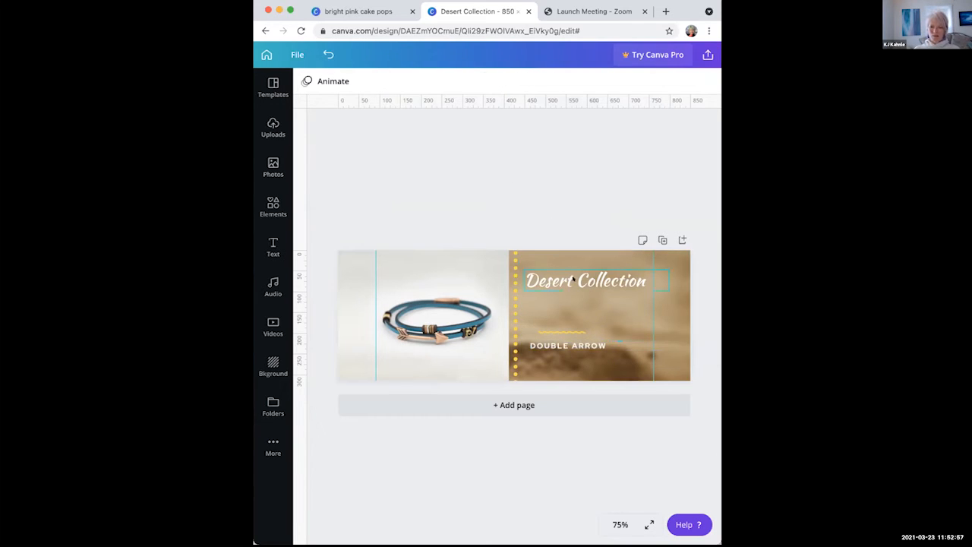
- Move the Desert Collection title slightly lower on the sand background
drag(573, 279, 573, 284)
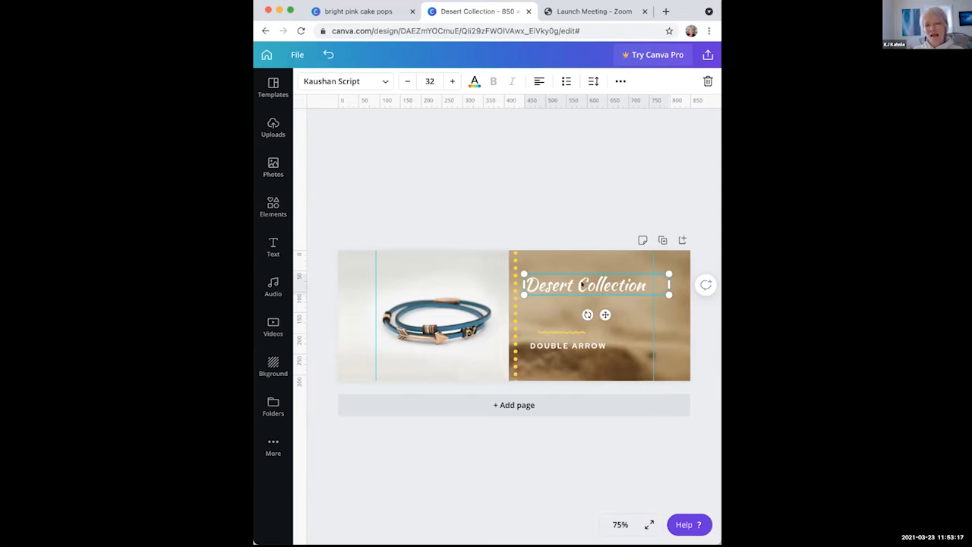
- Bring the Desert Collection title in front of the bracelet photo and place it back on the sand background
drag(583, 275, 510, 278)
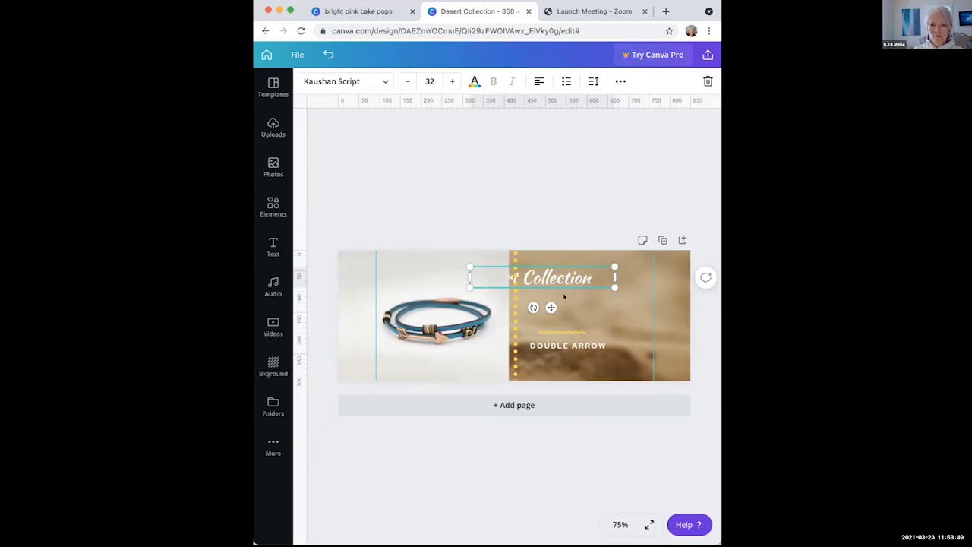
click(617, 79)
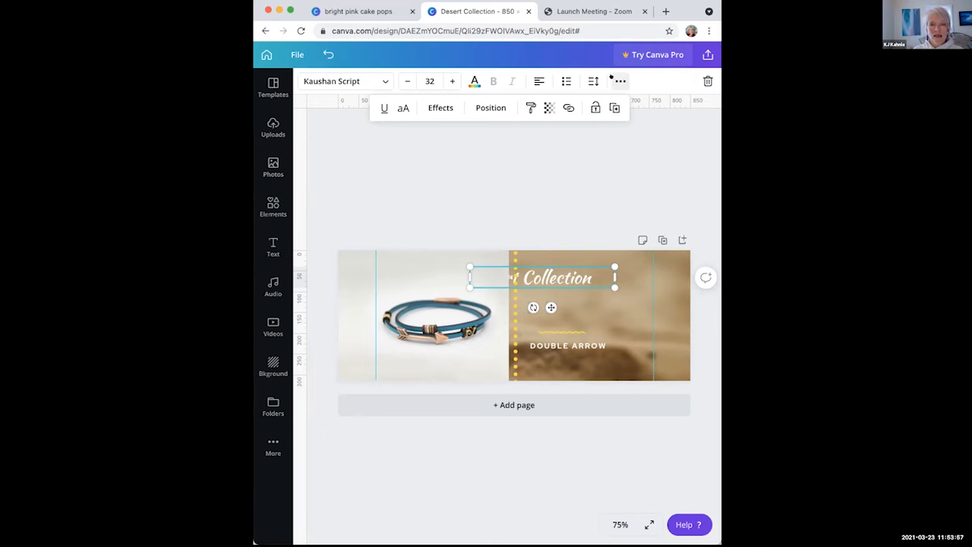
click(489, 105)
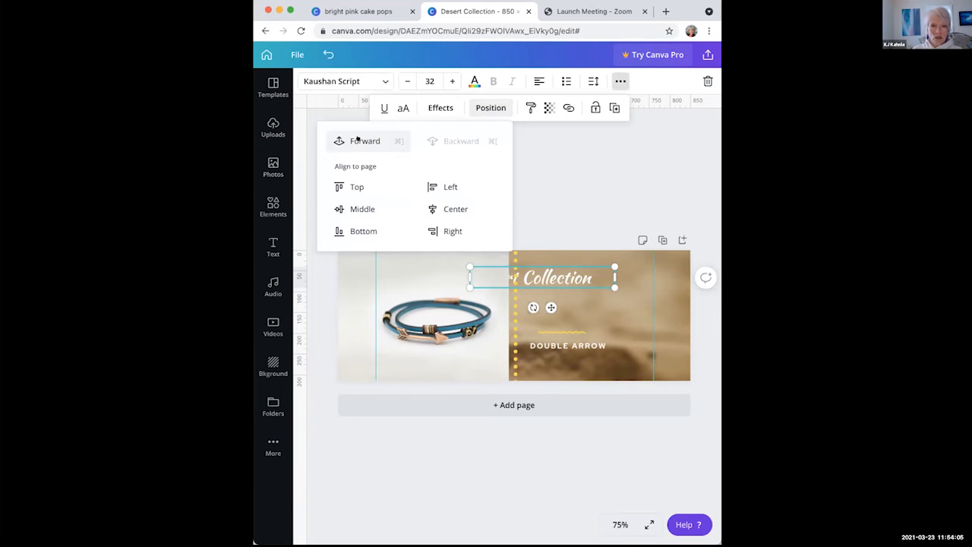
click(358, 139)
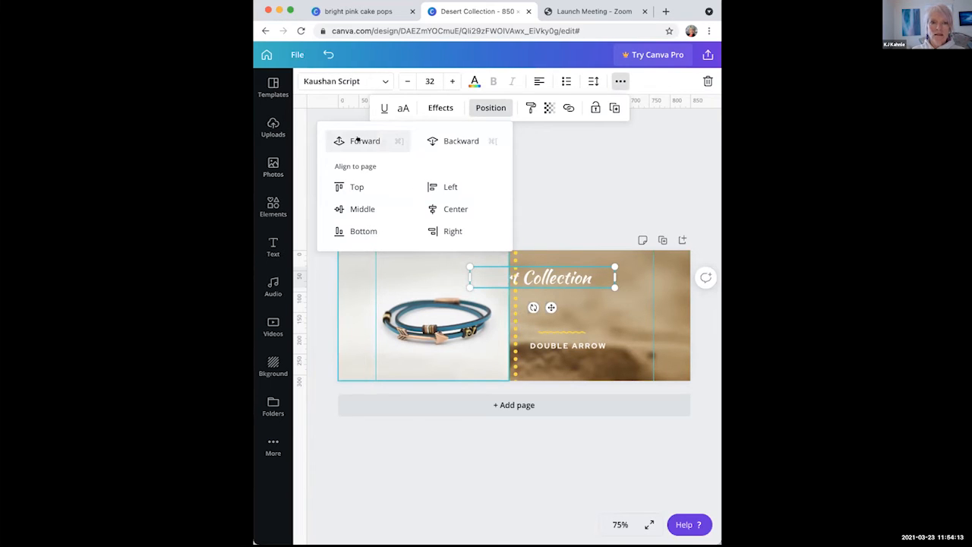
click(363, 142)
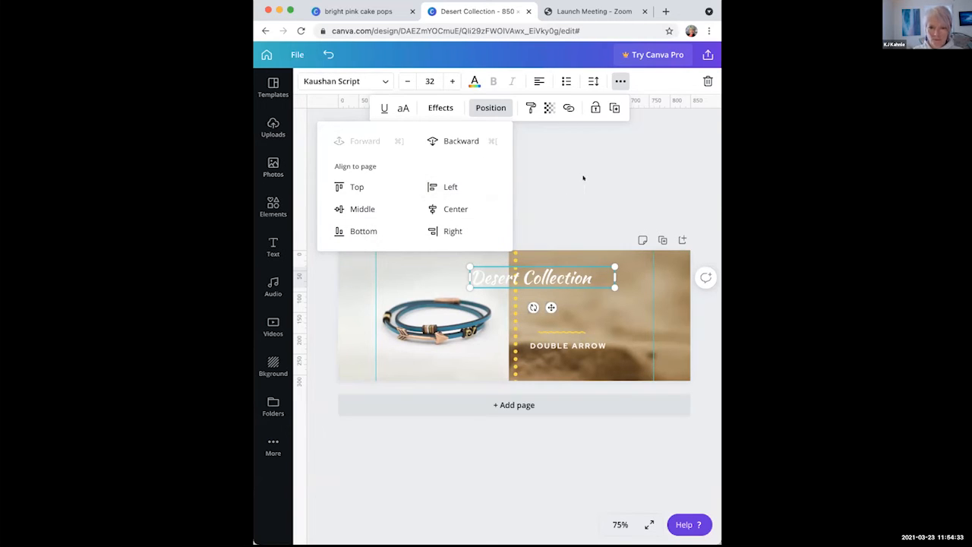
key(Escape)
drag(527, 279, 581, 287)
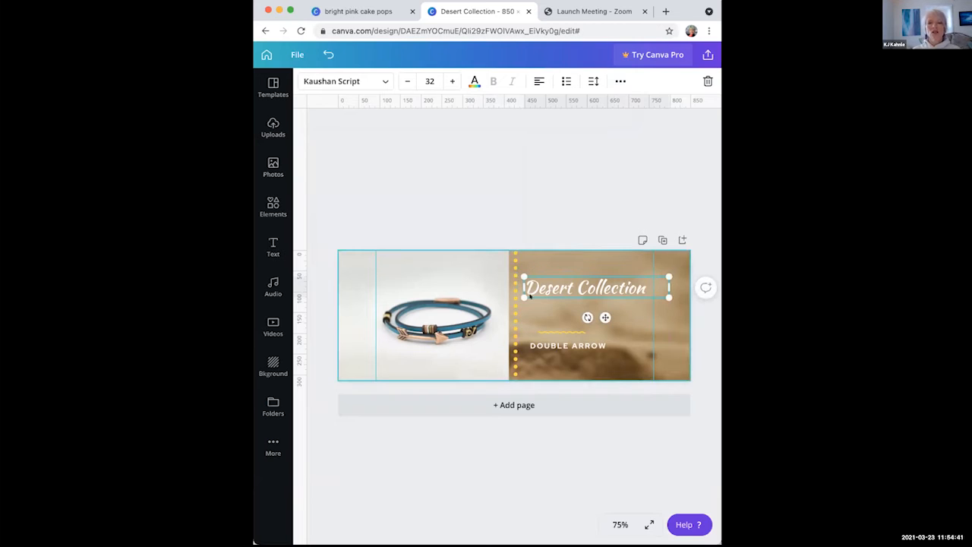
- Try the bracelet photo's blue and the untitled palette's orange on the wavy line above DOUBLE ARROW
click(559, 330)
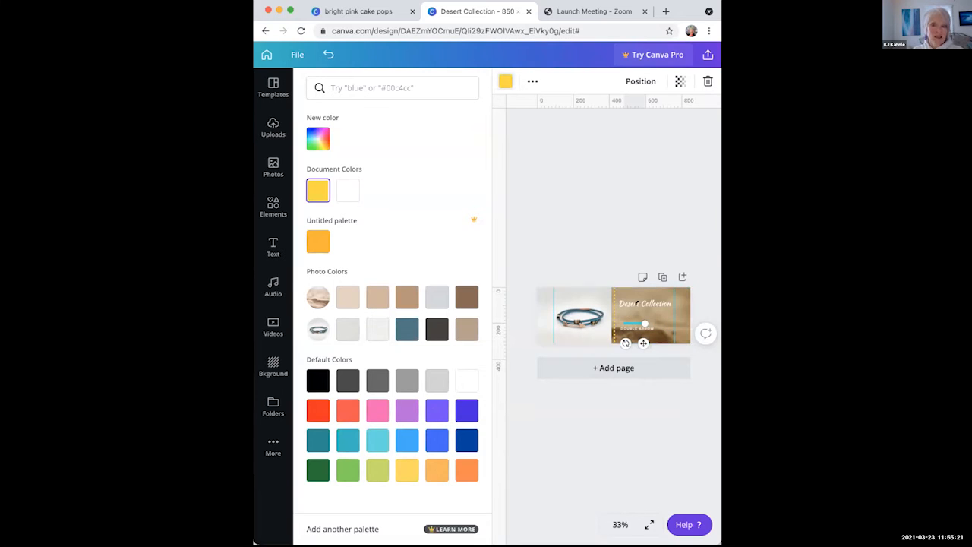
click(620, 524)
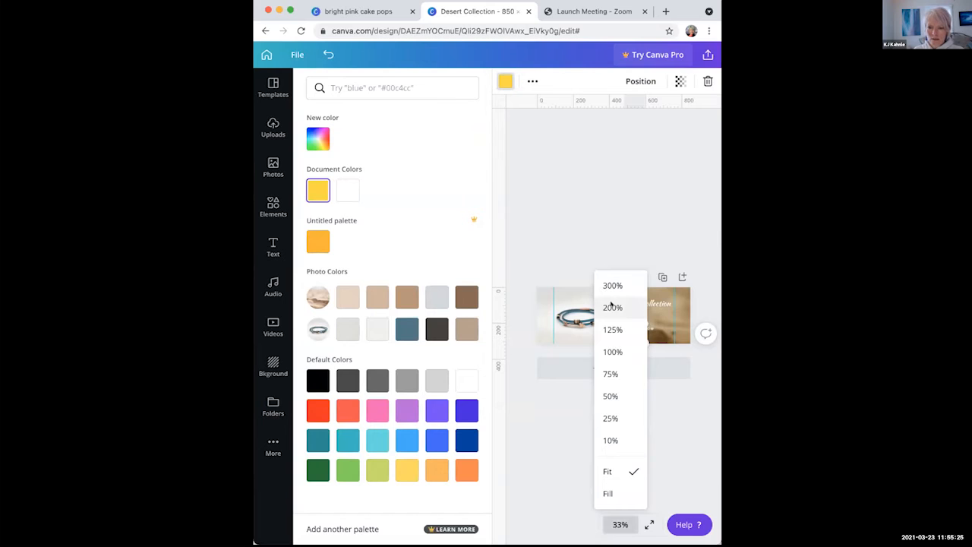
click(611, 307)
scroll(636, 342, right, 3)
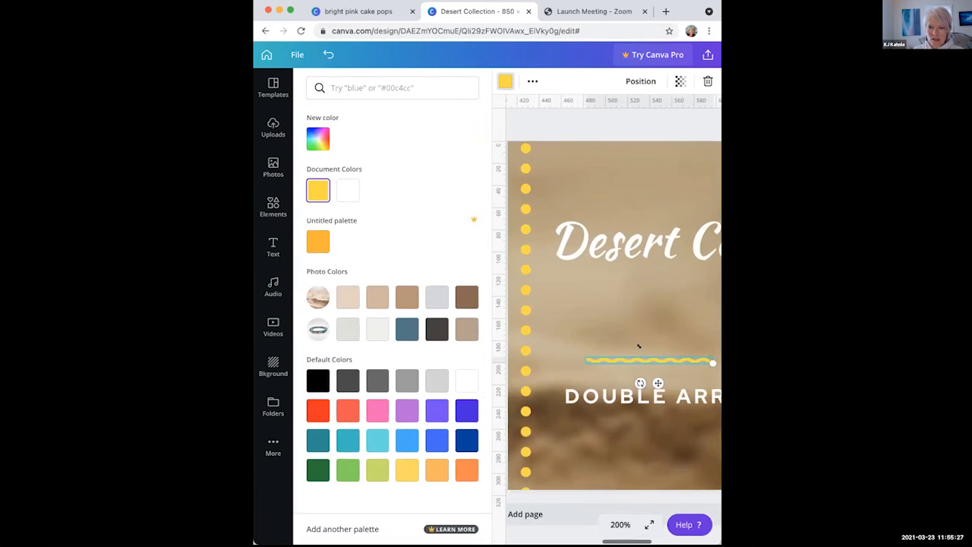
scroll(639, 346, right, 1)
scroll(636, 345, left, 1)
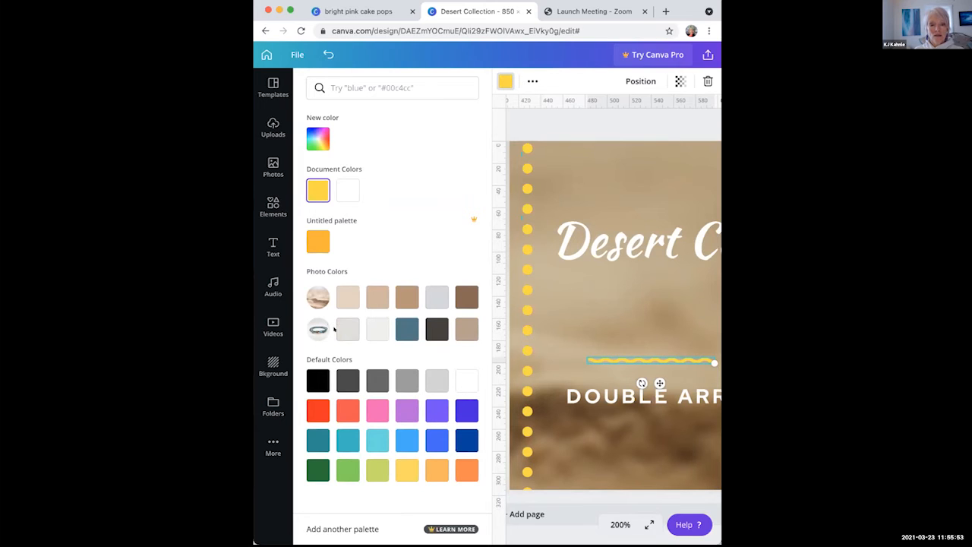
click(407, 328)
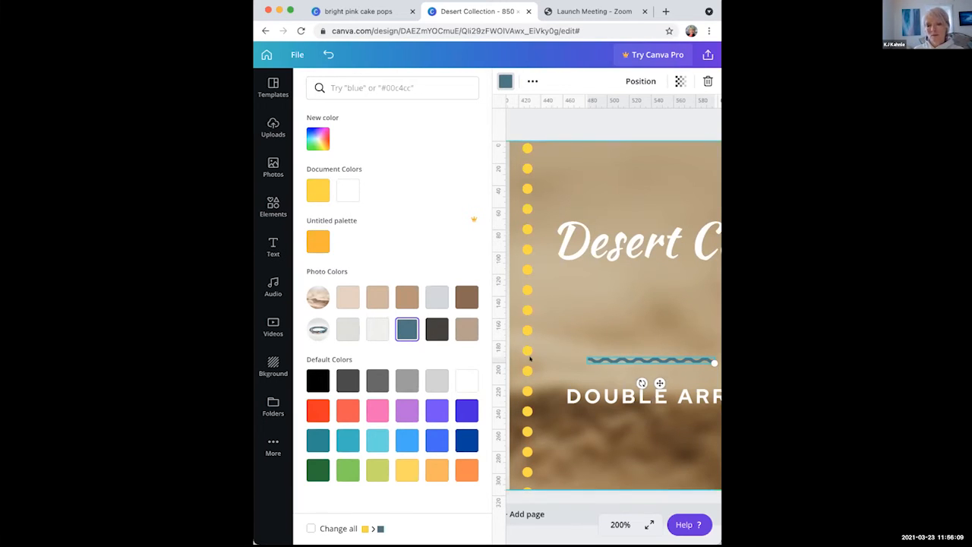
click(312, 240)
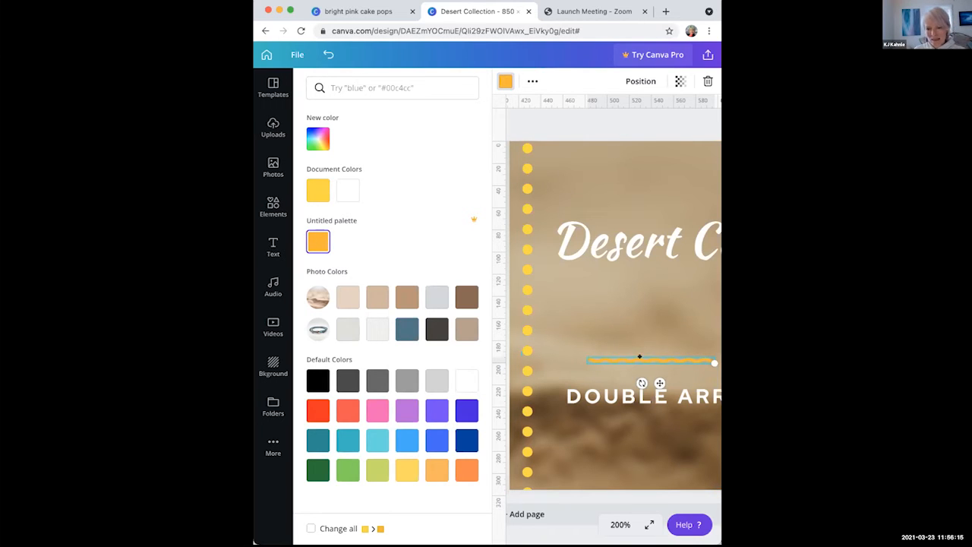
- Line up the wavy line with the start of DOUBLE ARROW and recolor it in custom orange #E4940D
drag(642, 358, 621, 359)
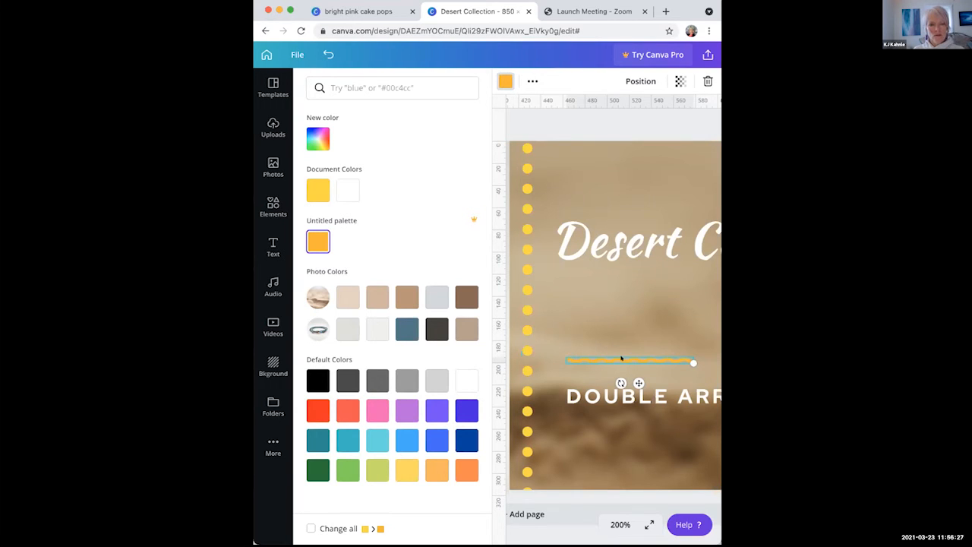
click(310, 134)
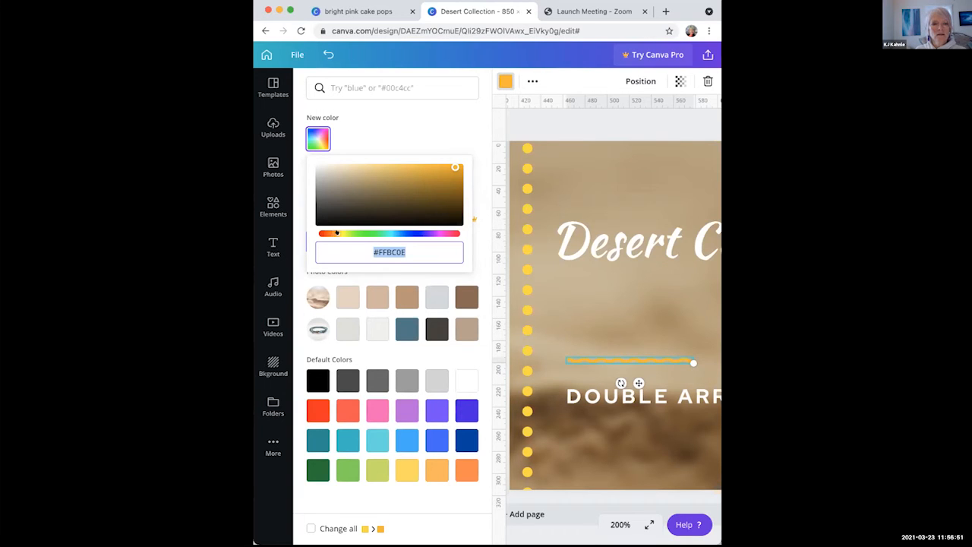
mouse_move(330, 233)
mouse_down()
mouse_move(455, 235)
mouse_move(335, 233)
mouse_up()
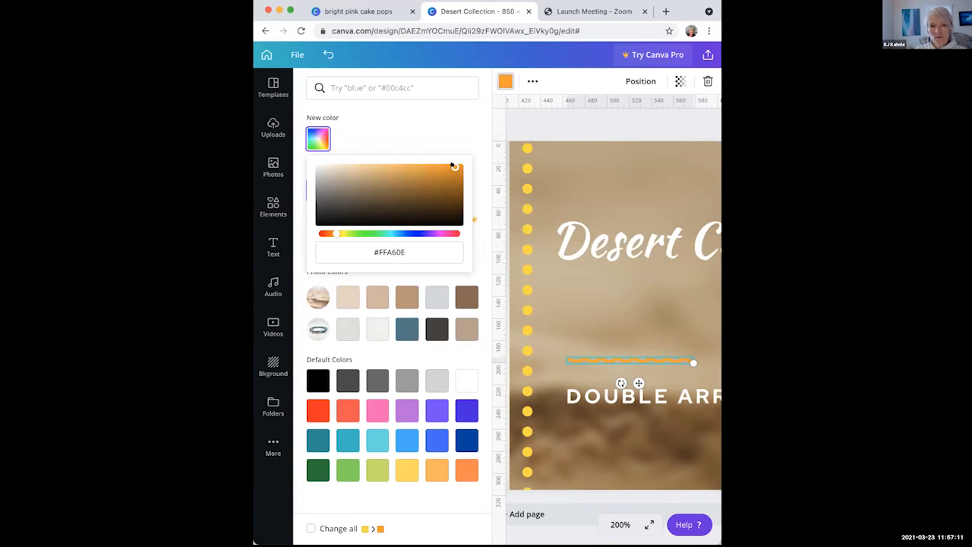
drag(455, 167, 319, 204)
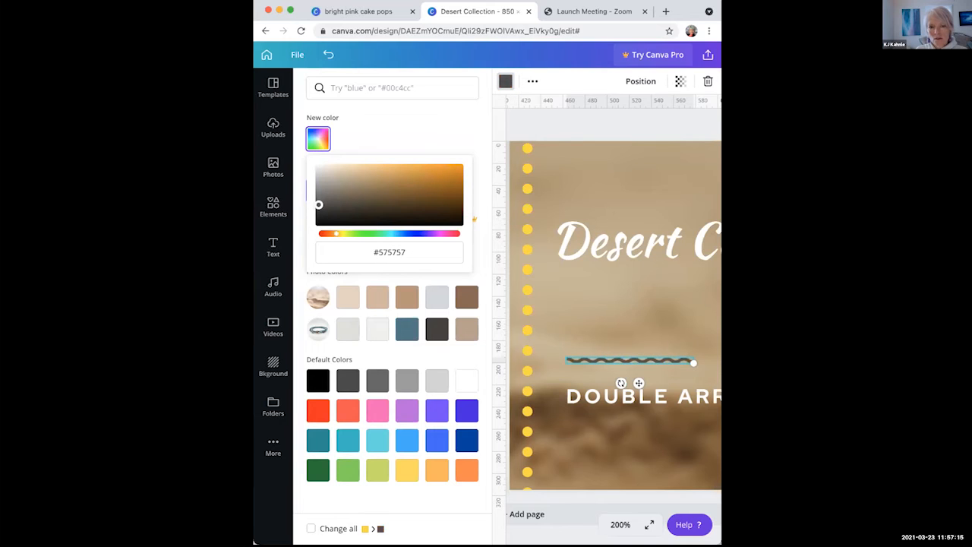
click(458, 166)
mouse_move(458, 167)
mouse_down()
mouse_move(393, 174)
mouse_move(397, 221)
mouse_move(380, 219)
mouse_move(449, 191)
mouse_move(454, 170)
mouse_up()
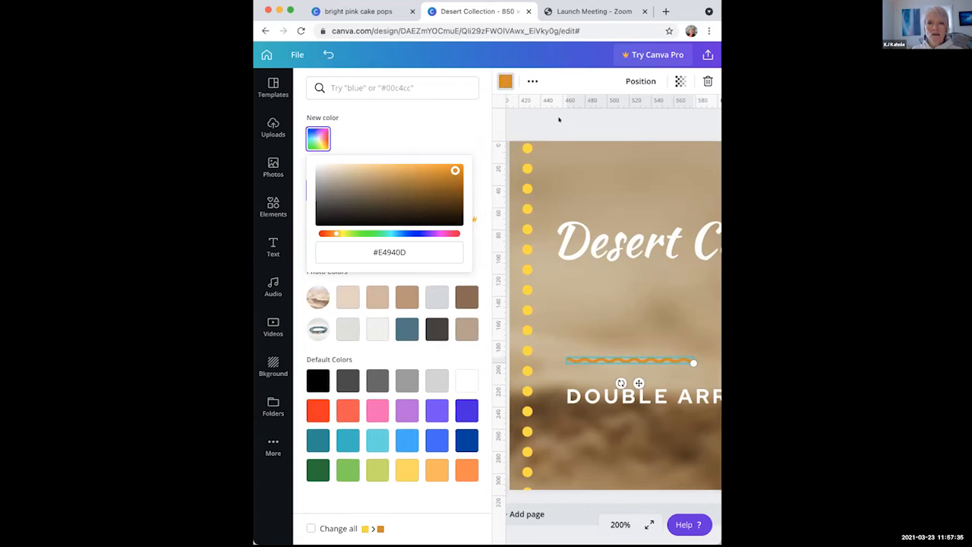
key(Escape)
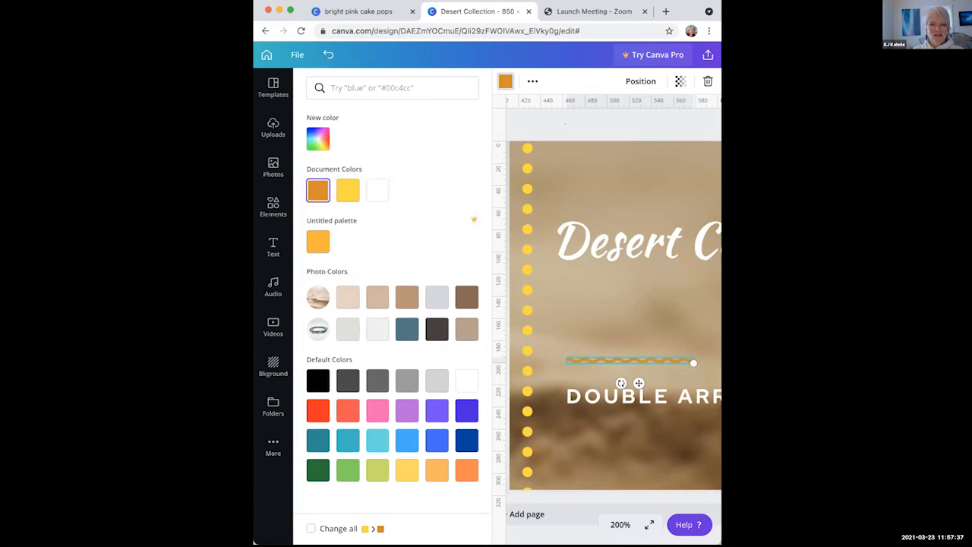
key(Escape)
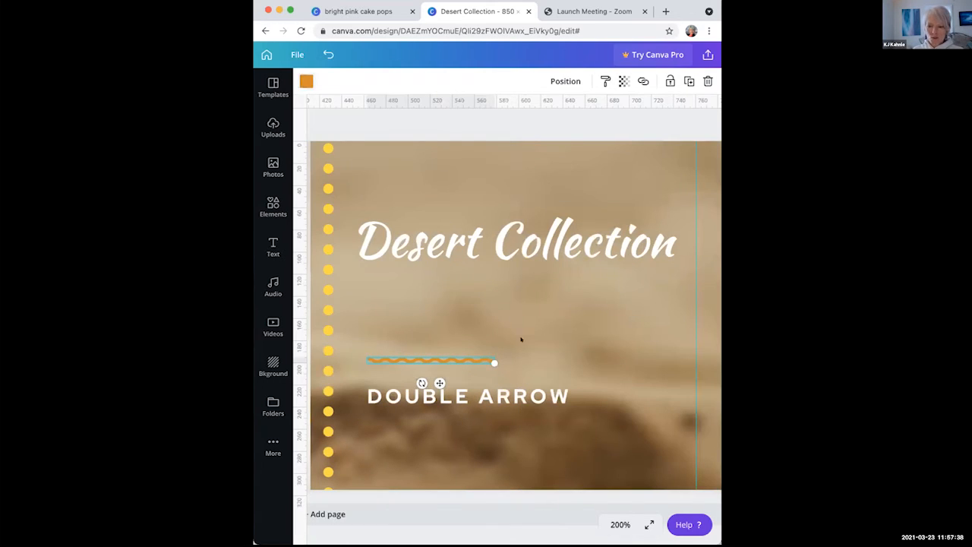
- Delete the yellow dotted line between the bracelet photo and the sand background
click(615, 521)
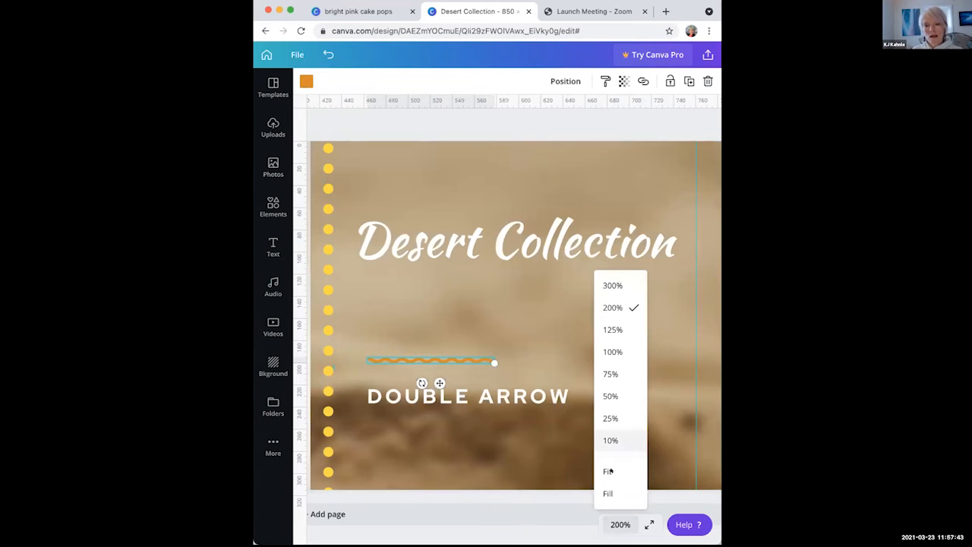
click(608, 472)
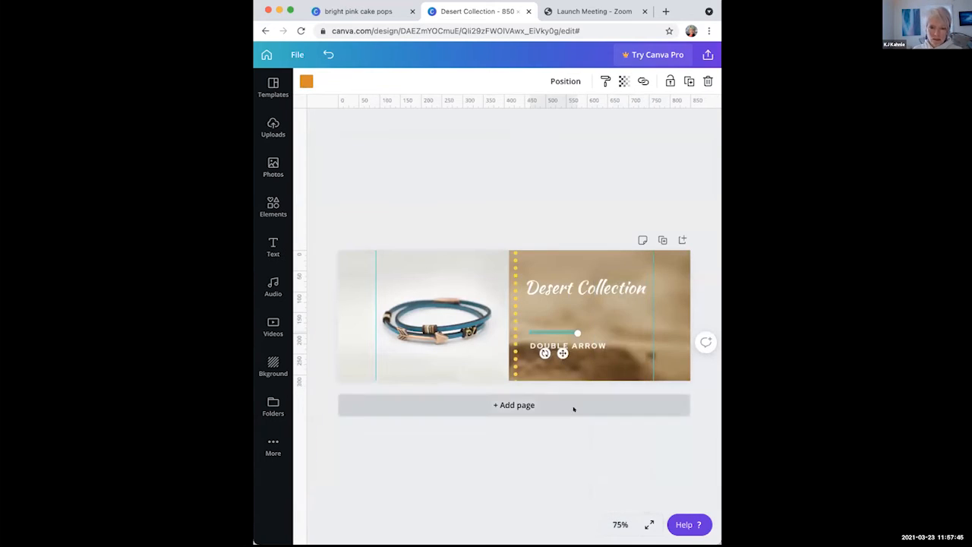
click(532, 338)
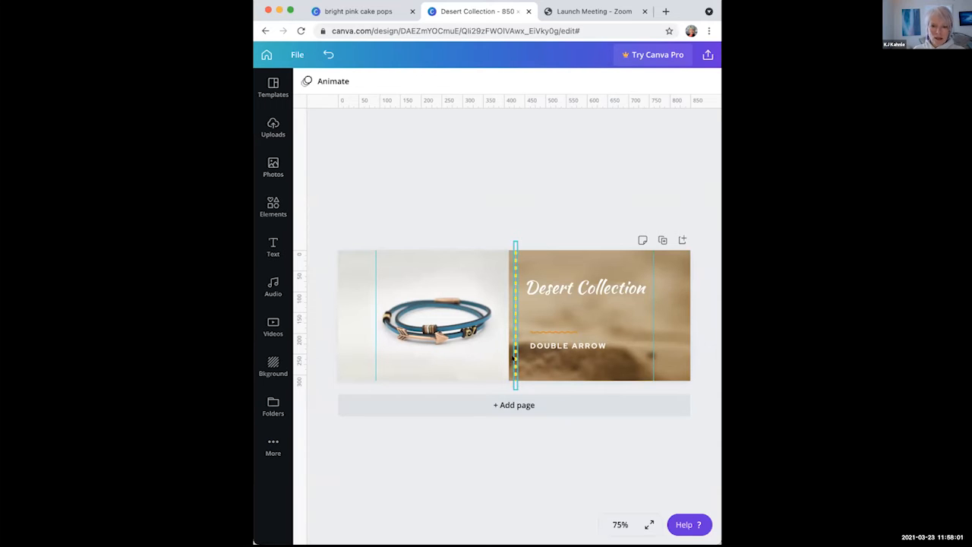
click(512, 358)
key(BackSpace)
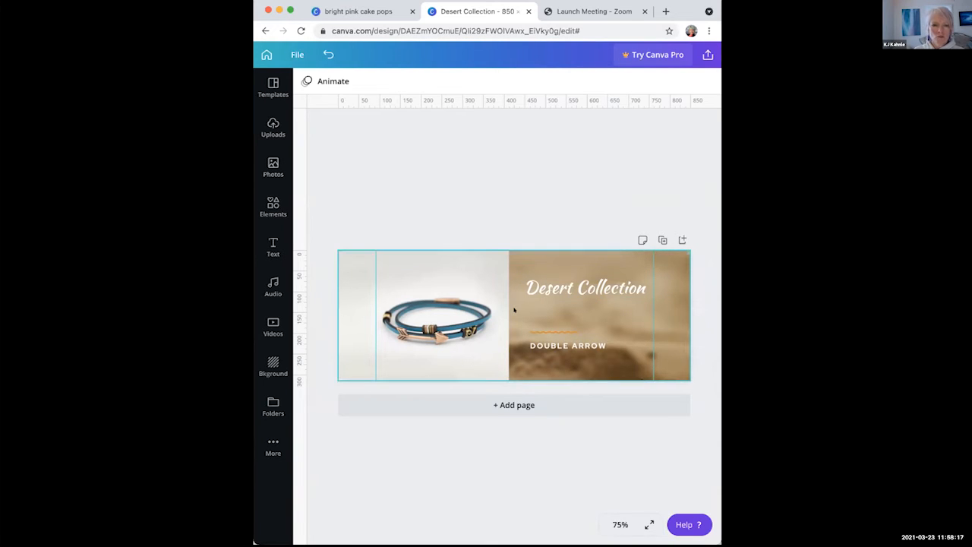
- Search the elements for "line" and browse for a brush-style line
click(261, 202)
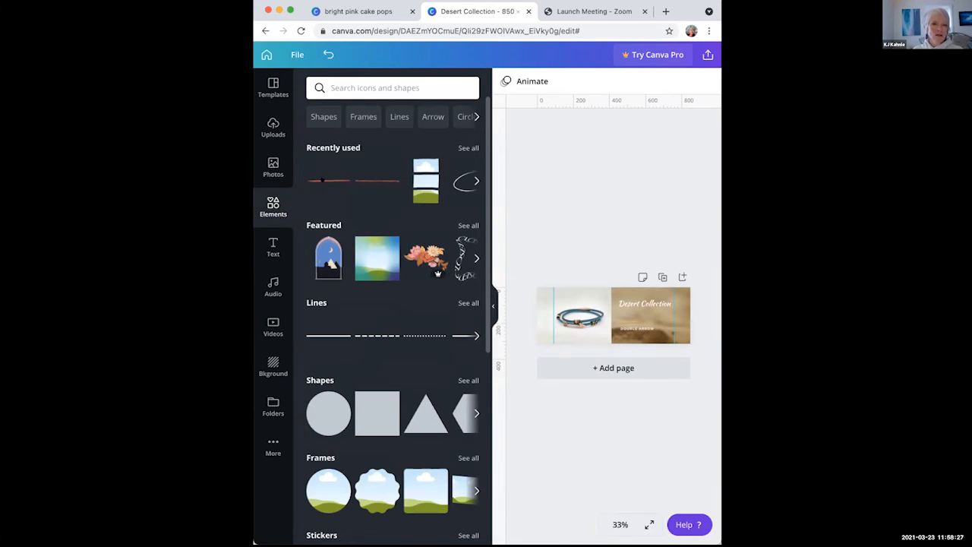
click(345, 88)
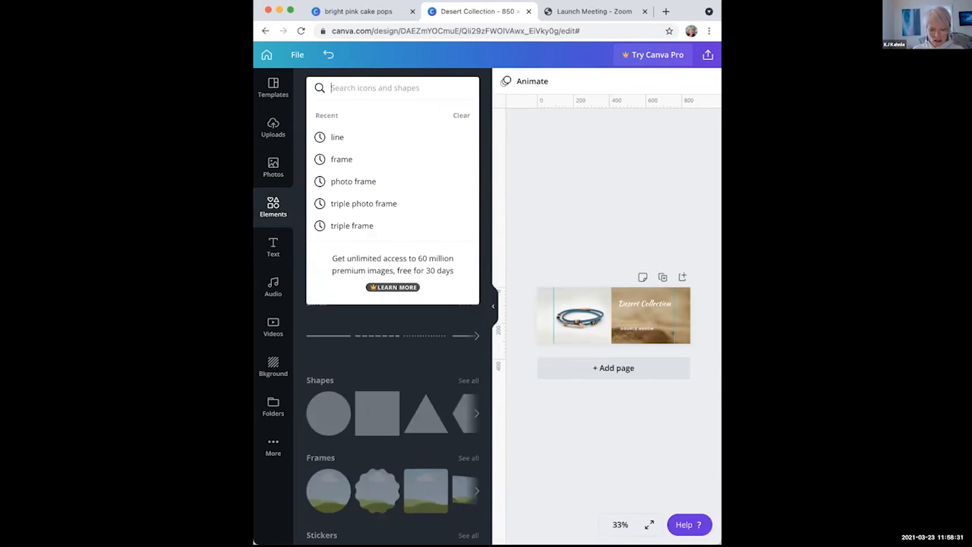
text(line)
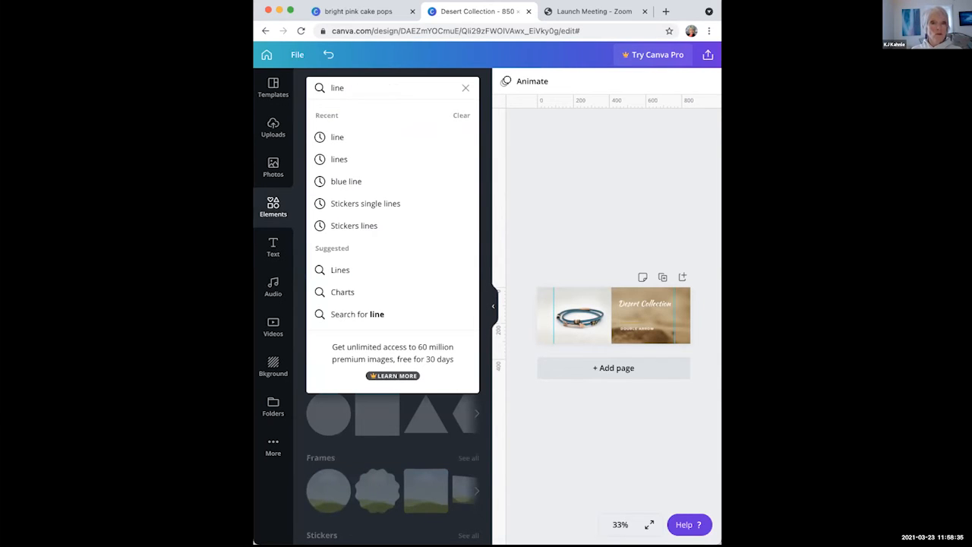
key(Return)
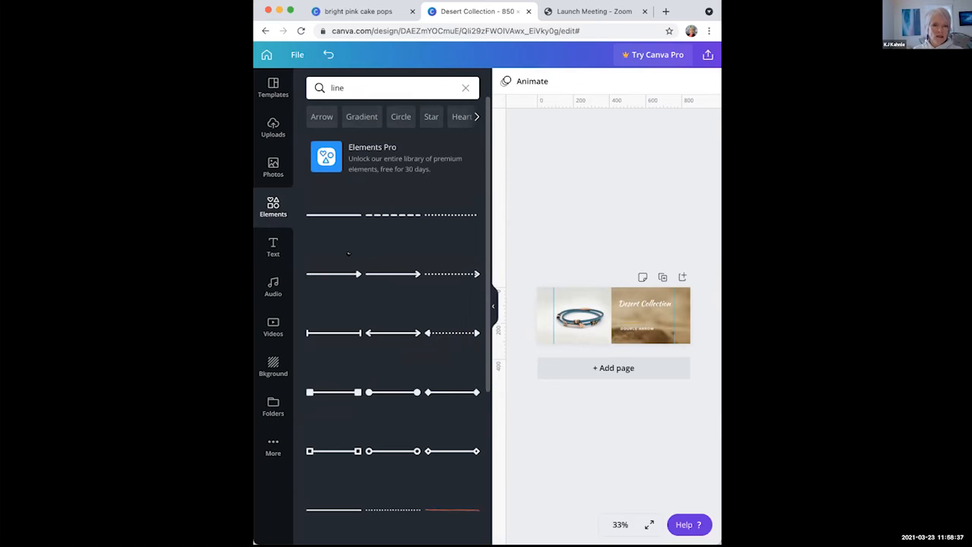
scroll(340, 404, down, 4)
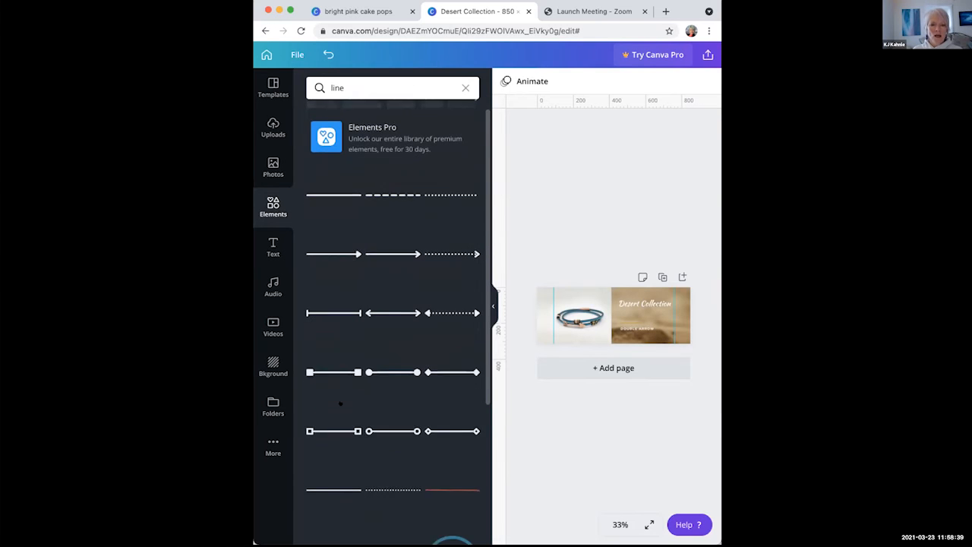
scroll(341, 404, down, 10)
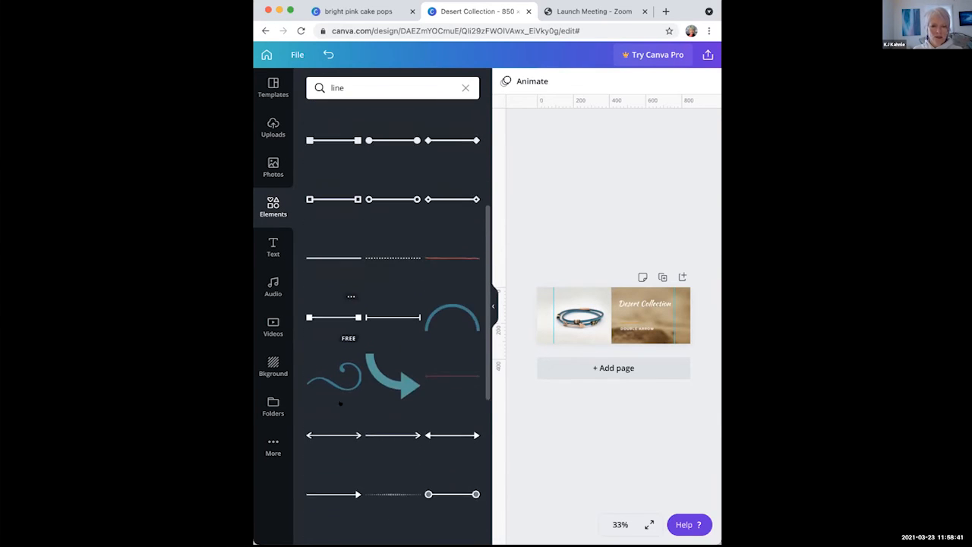
scroll(342, 402, down, 5)
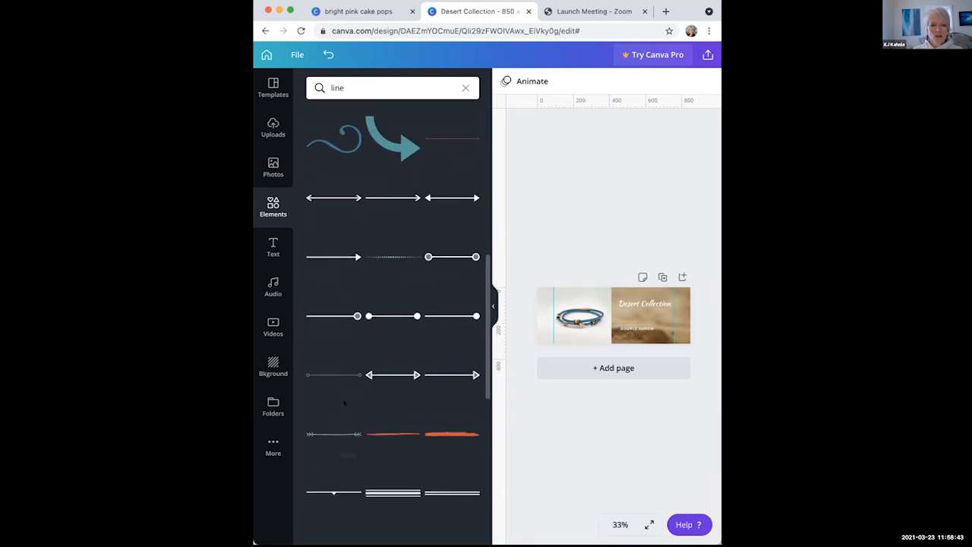
scroll(408, 242, down, 1)
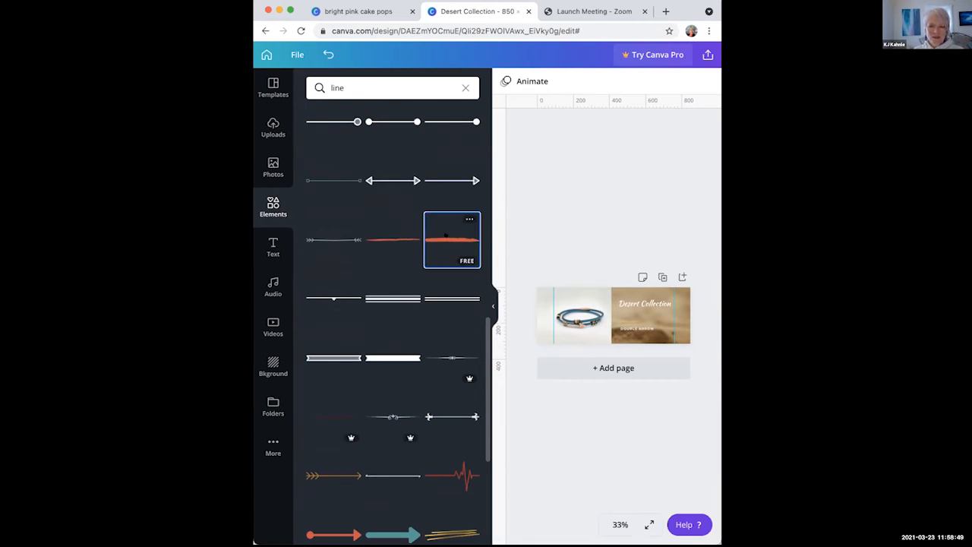
- Try the thick orange brush line on the cover, and replace it with the thinner orange brush line
click(451, 235)
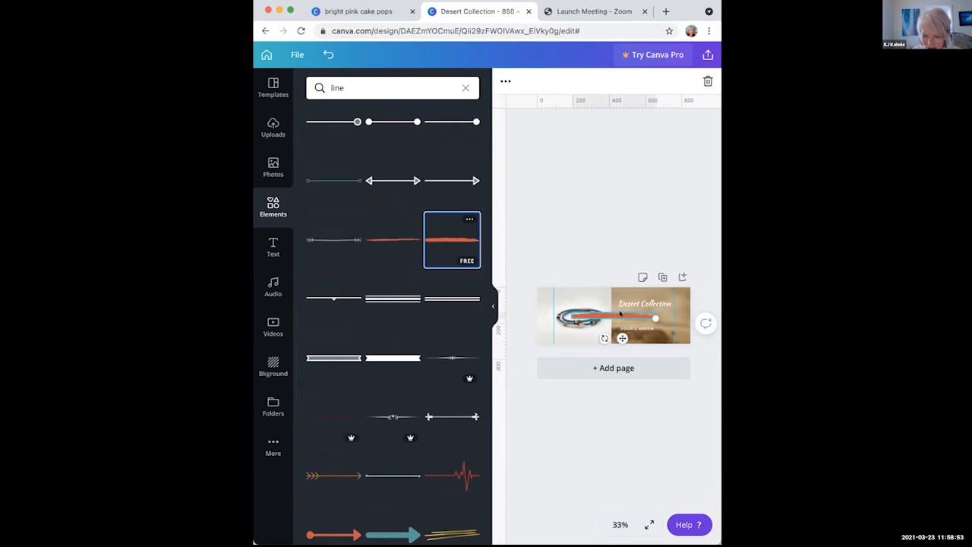
key(Delete)
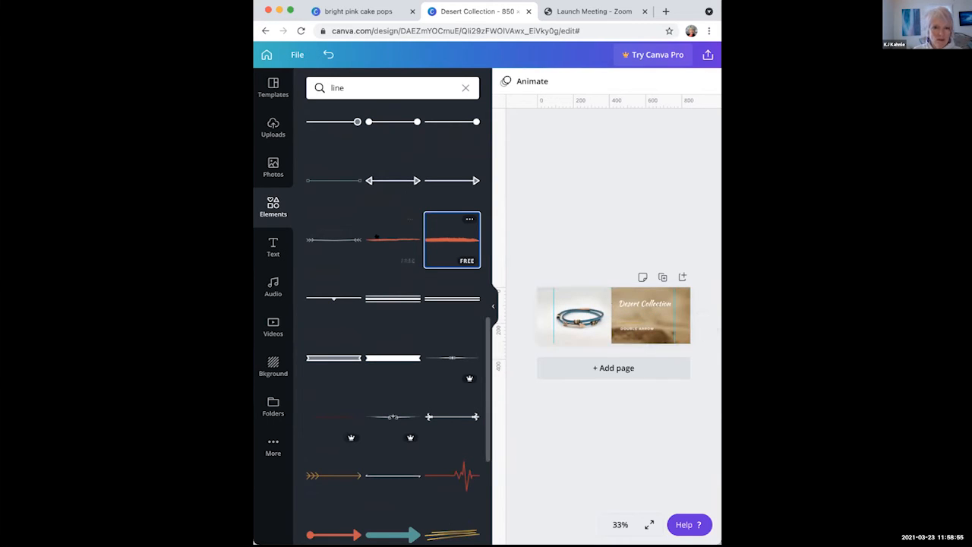
click(380, 238)
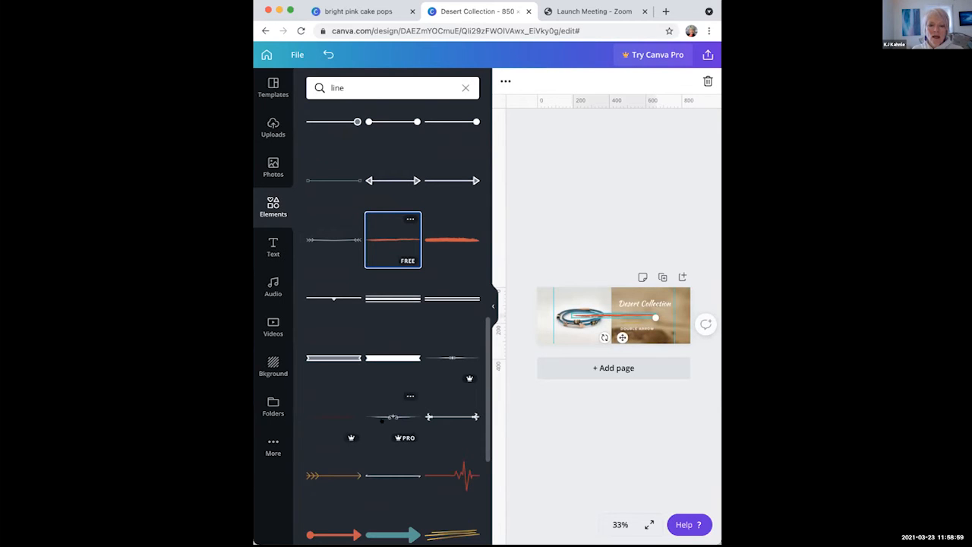
scroll(382, 420, down, 1)
scroll(382, 420, down, 8)
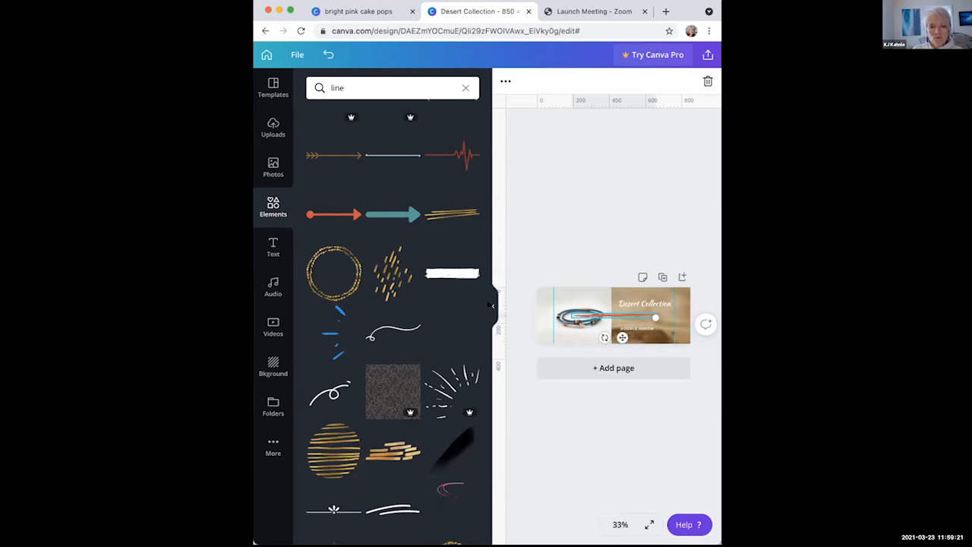
- Rotate the orange brush line upright and position it over the seam between the bracelet photo and the sand background
click(492, 305)
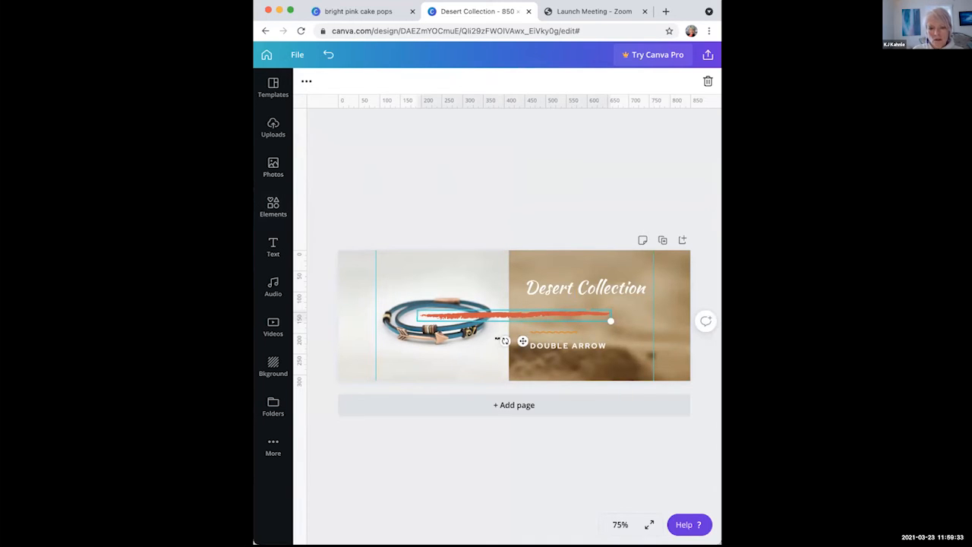
mouse_move(505, 341)
mouse_down()
mouse_move(476, 327)
mouse_move(470, 297)
mouse_move(502, 311)
mouse_up()
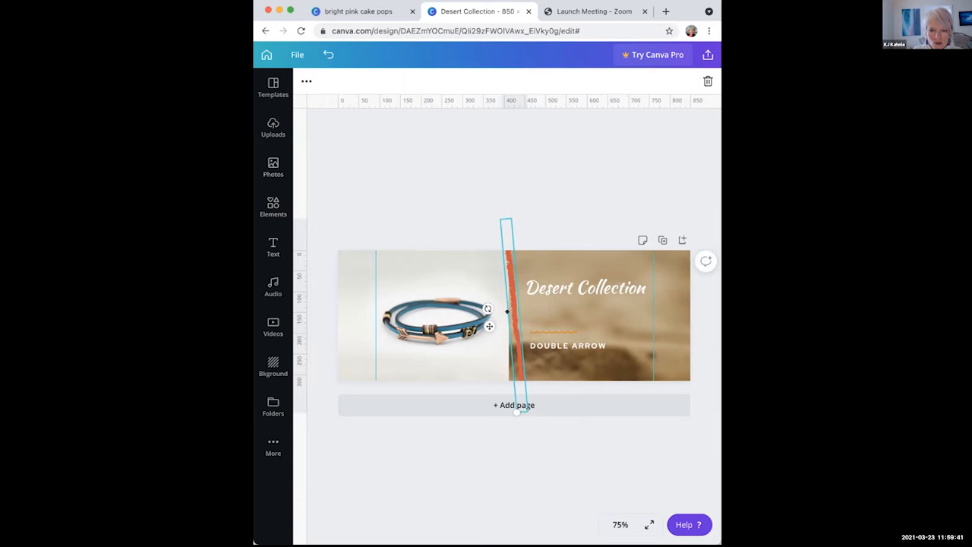
mouse_move(507, 312)
mouse_down()
mouse_move(479, 303)
mouse_move(508, 313)
mouse_move(506, 302)
mouse_up()
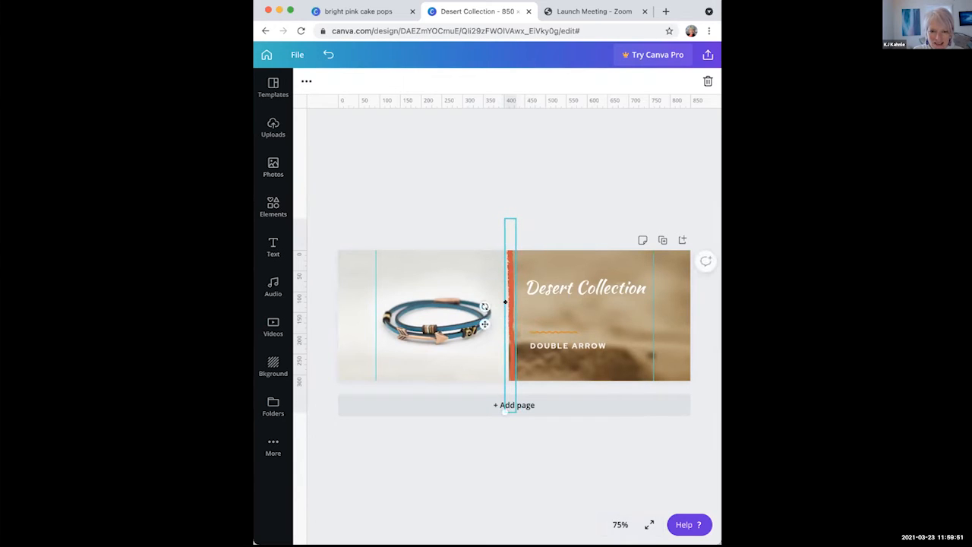
drag(508, 346, 506, 343)
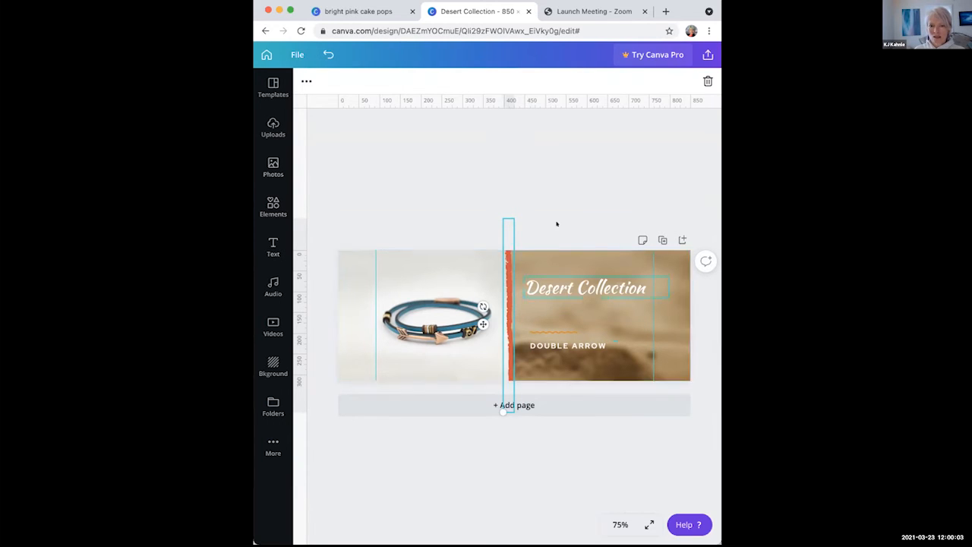
click(550, 197)
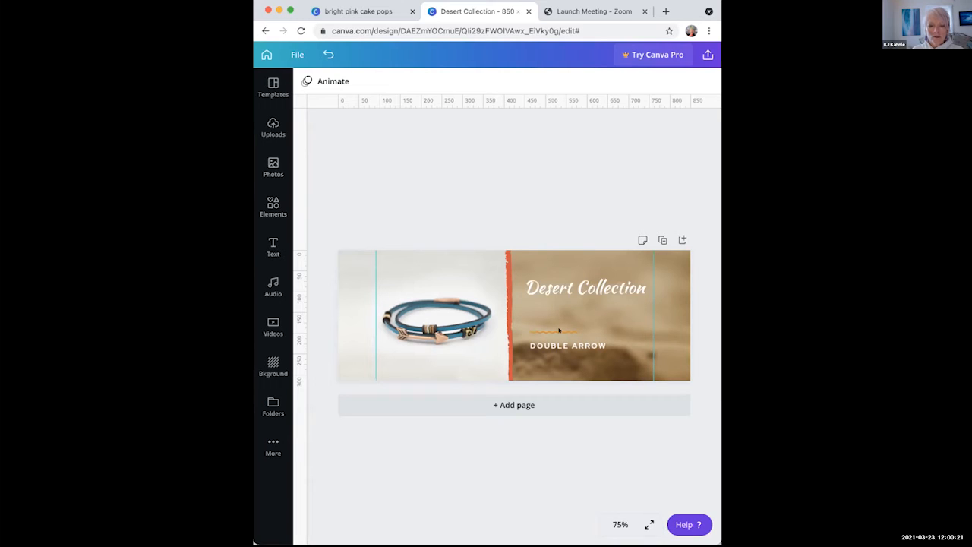
- Recolor the vertical brush line with the document color #E4940D
click(505, 312)
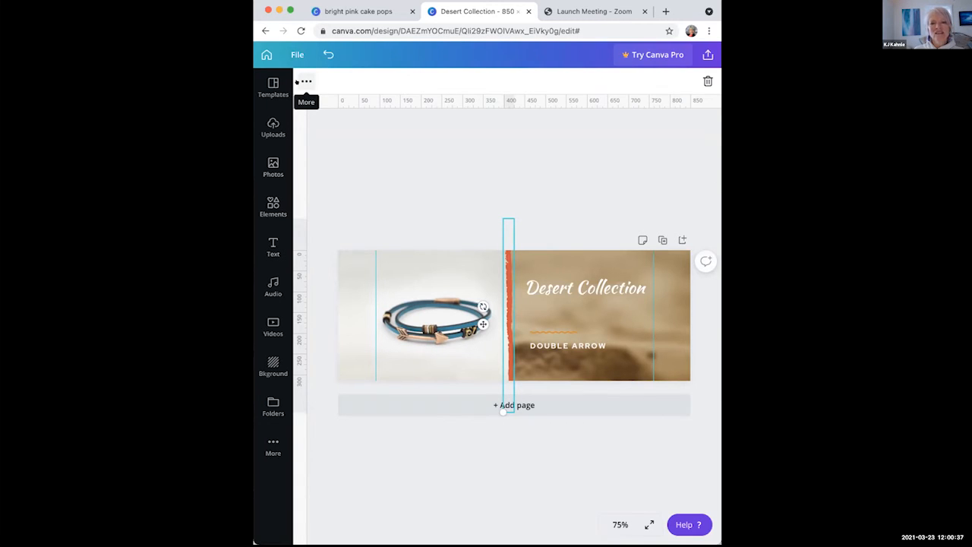
click(299, 81)
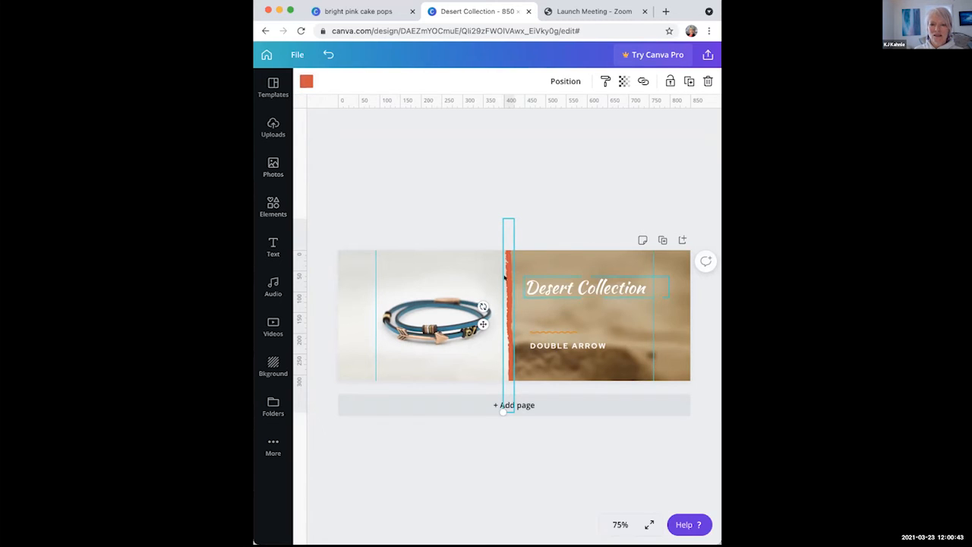
click(302, 80)
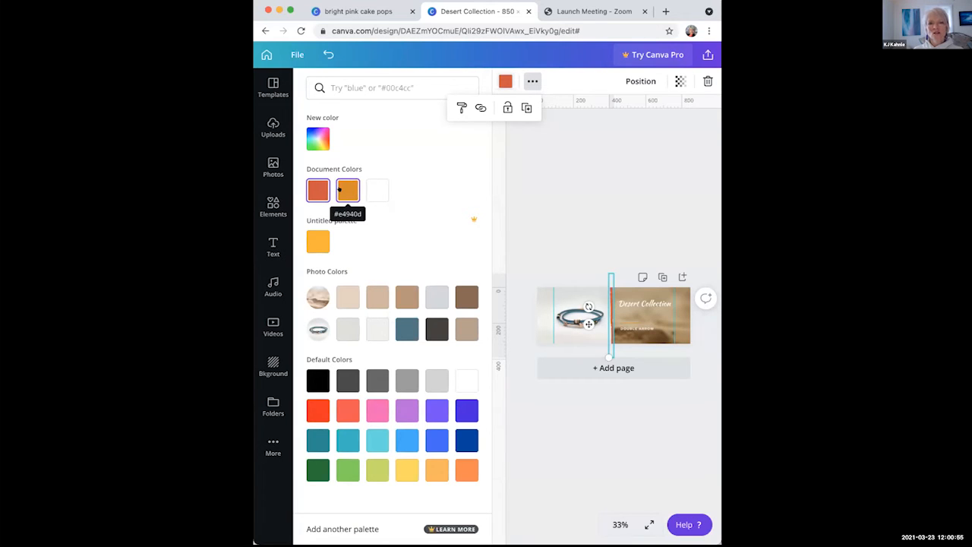
click(340, 189)
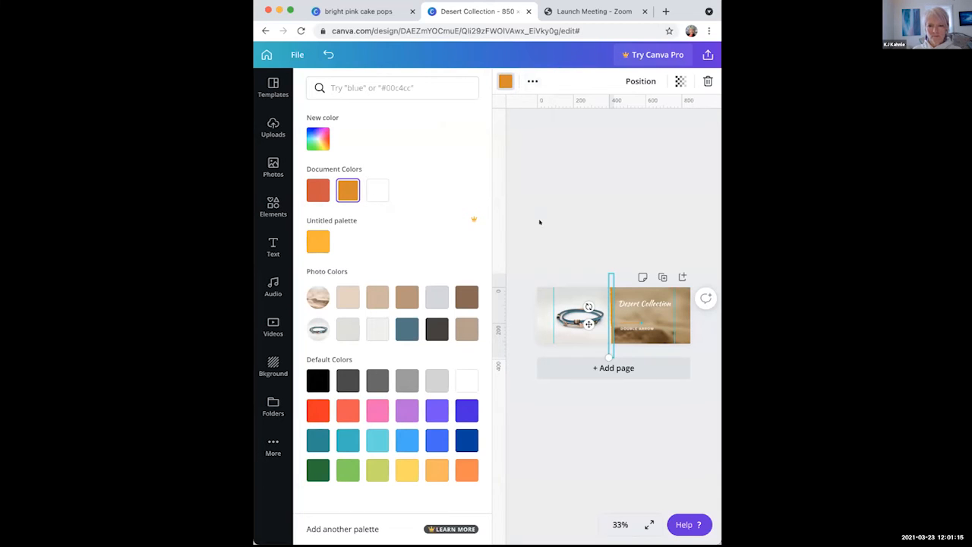
click(565, 189)
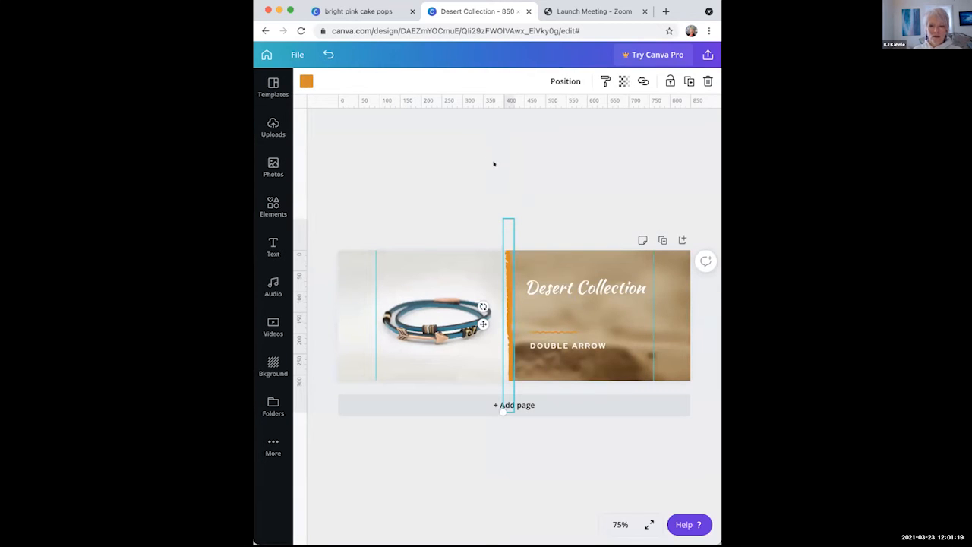
click(509, 427)
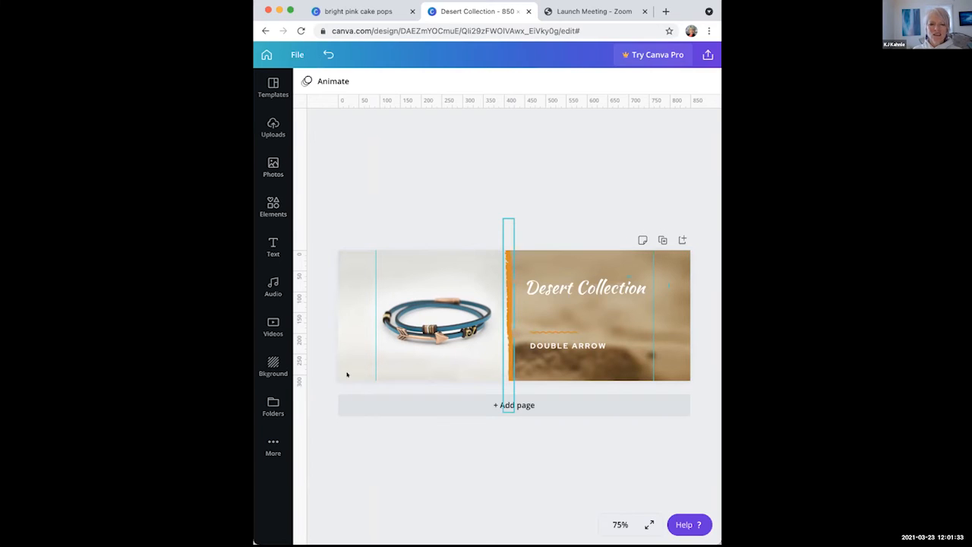
- Duplicate the vertical brush line and place the copy partly off the cover at the bracelet photo's lower-left corner
click(505, 284)
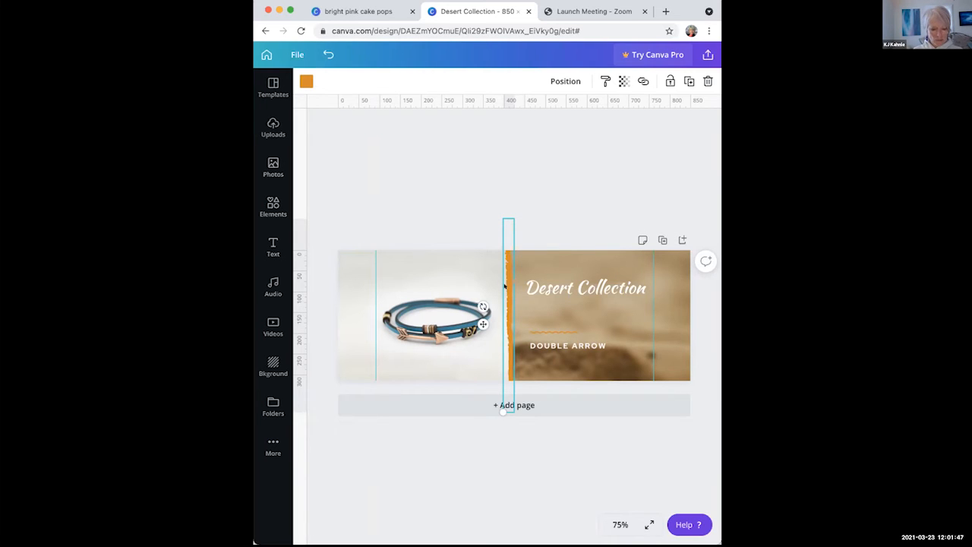
right_click(504, 285)
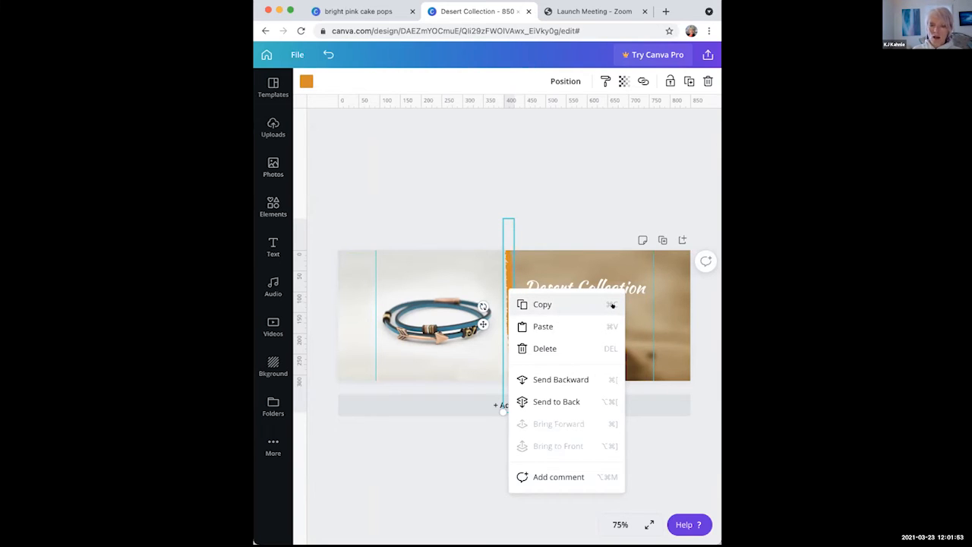
click(574, 303)
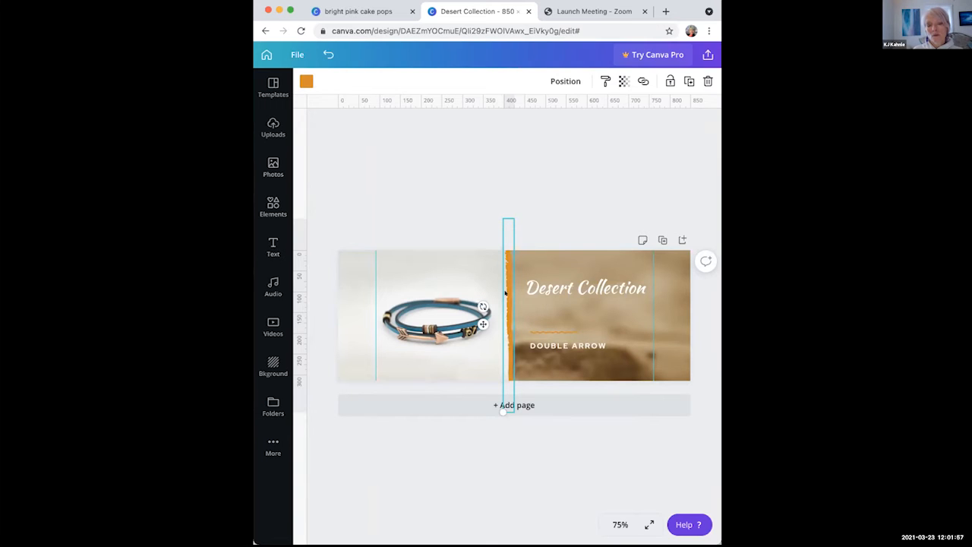
drag(483, 325, 491, 332)
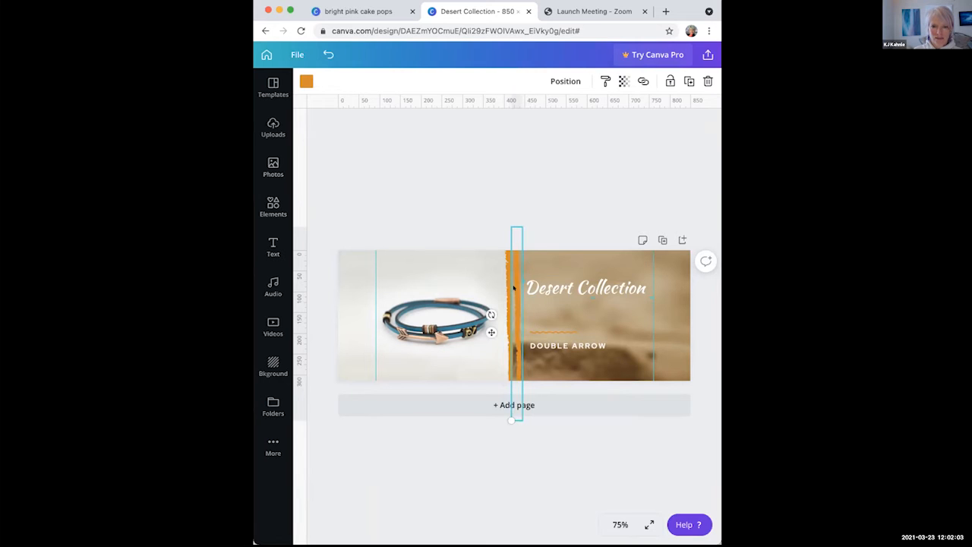
drag(514, 287, 349, 402)
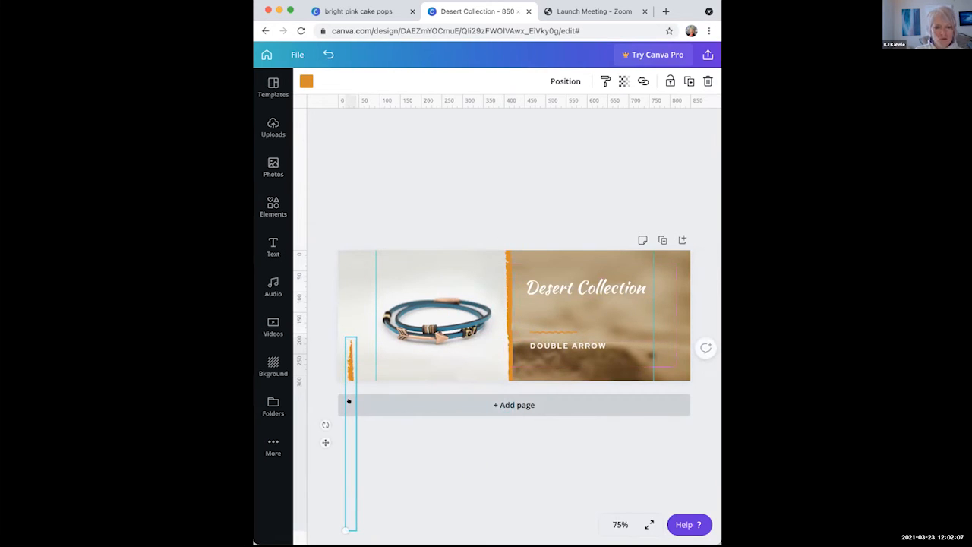
click(399, 460)
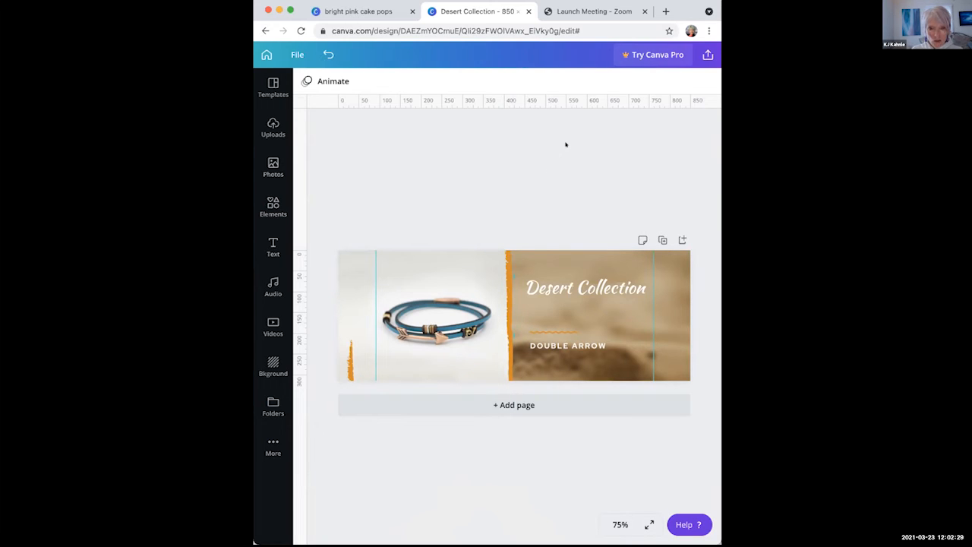
- Paste another brush line, make it smaller and place it partly off the cover's top edge, just right of the divider
key(super+v)
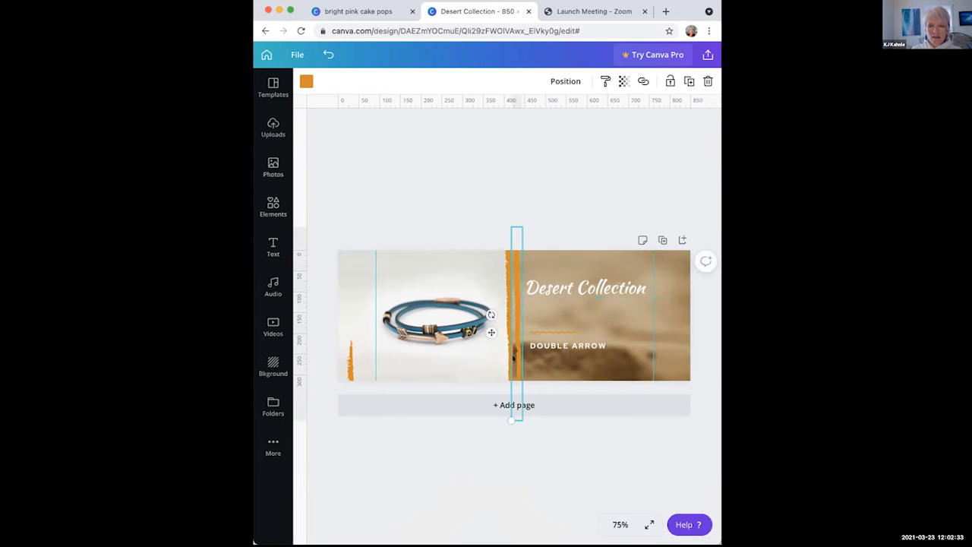
drag(514, 285, 517, 262)
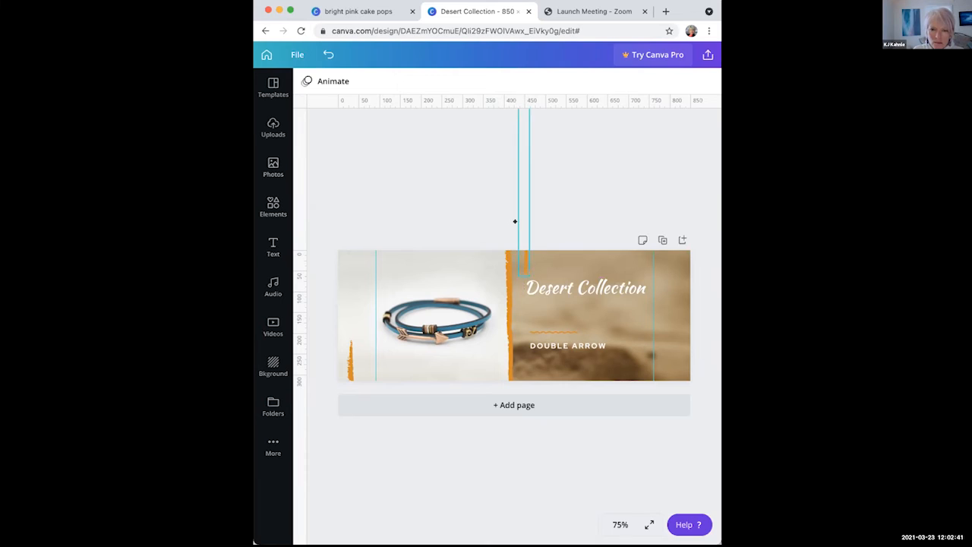
click(523, 260)
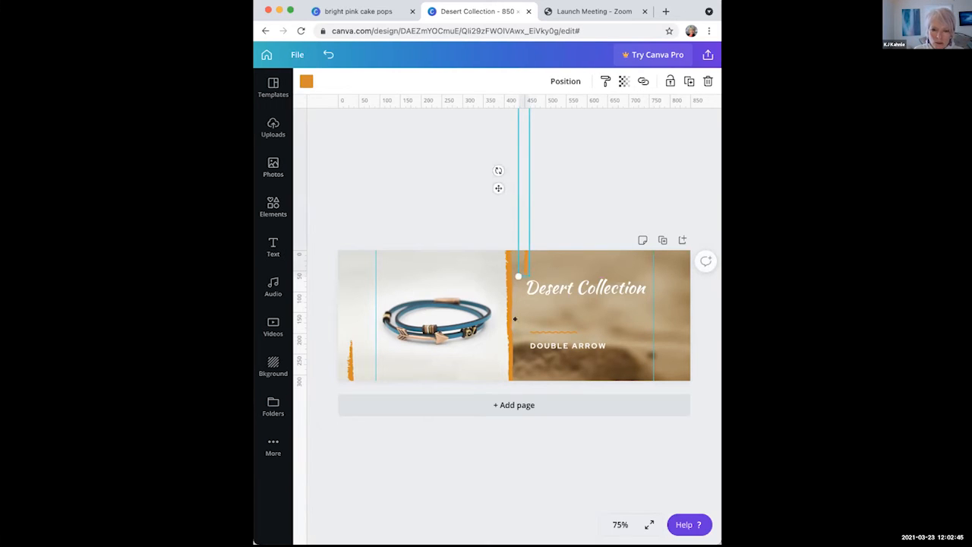
drag(523, 259, 521, 350)
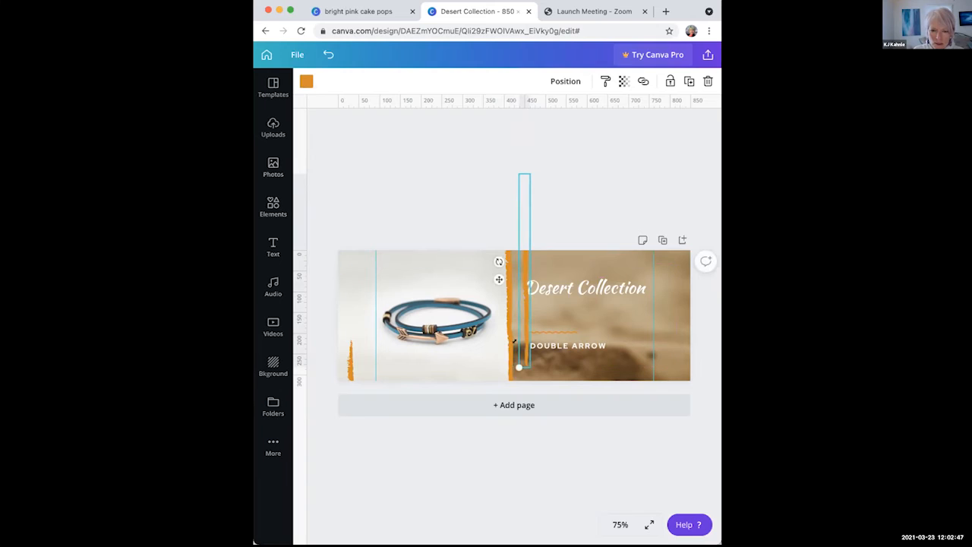
drag(515, 311, 521, 241)
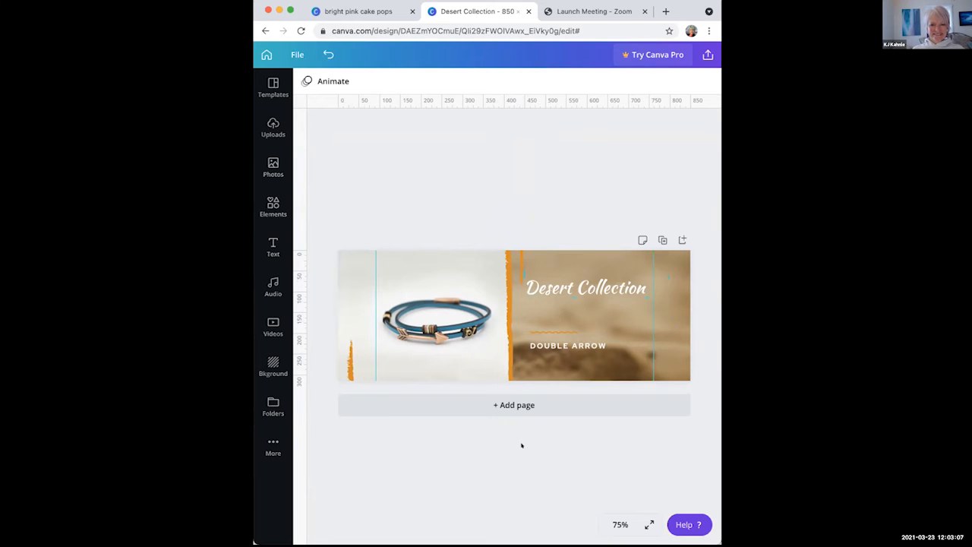
click(520, 258)
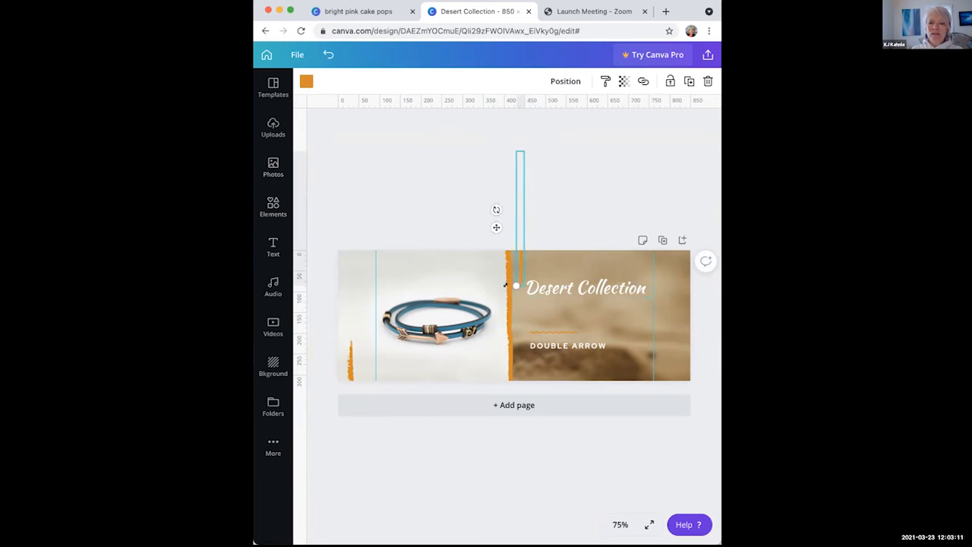
- Apply the Rise page animation to the cover, preview it, and change the animation to Pan
click(556, 287)
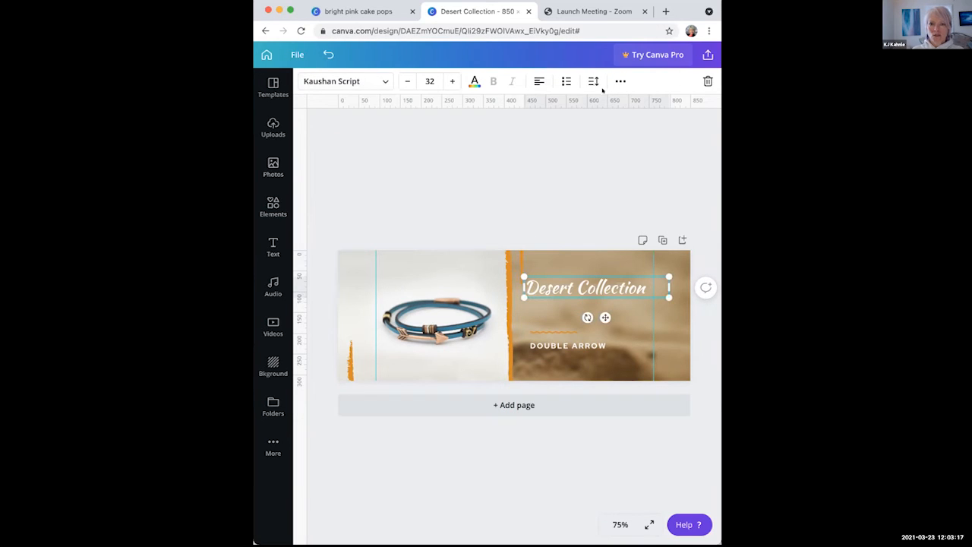
click(502, 214)
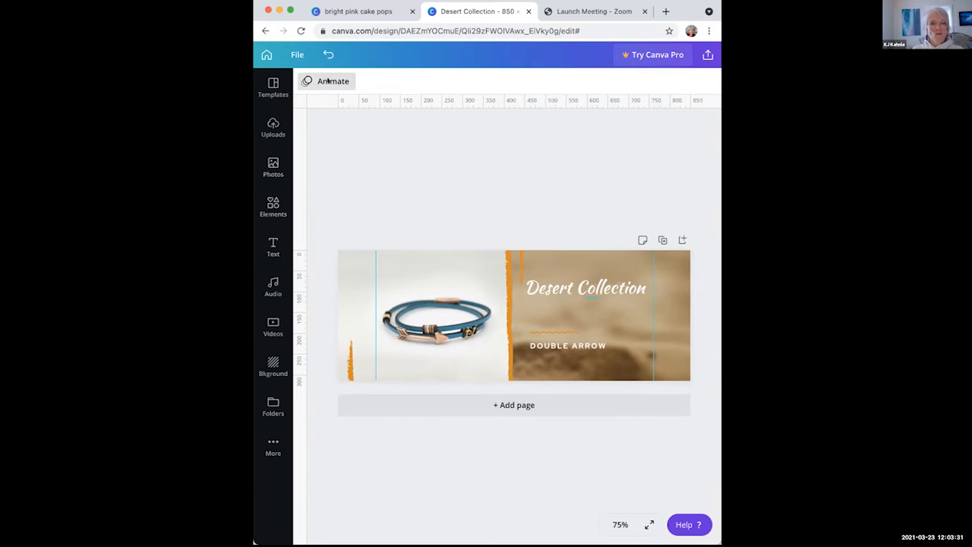
click(328, 81)
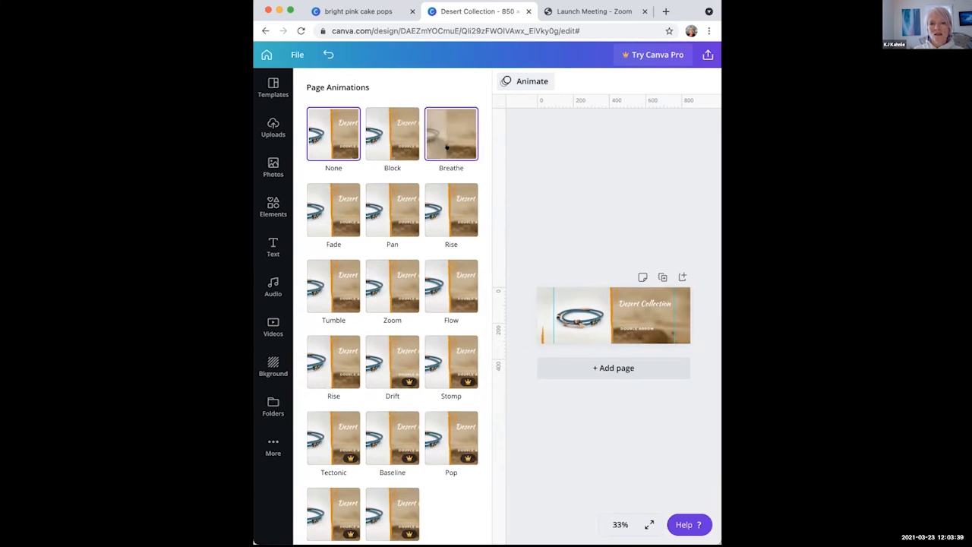
click(446, 208)
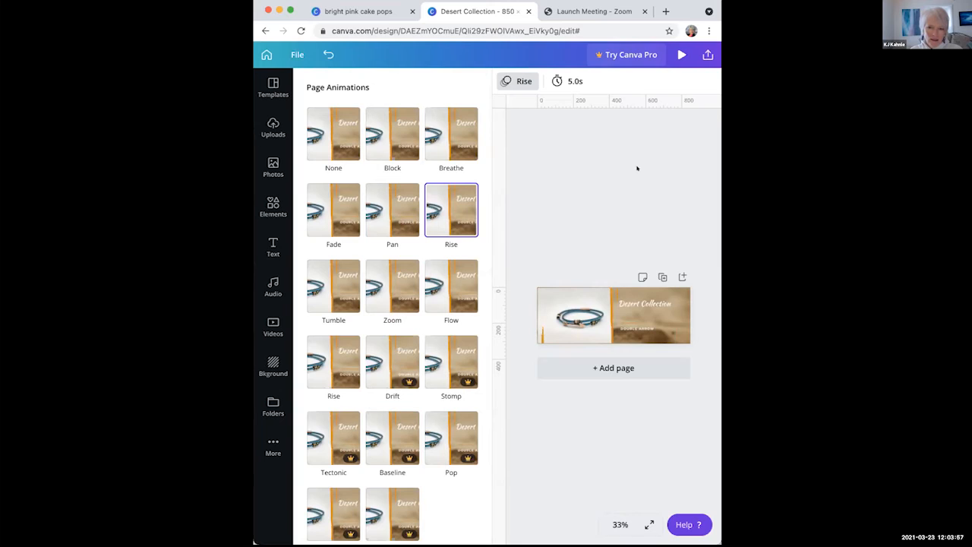
click(681, 55)
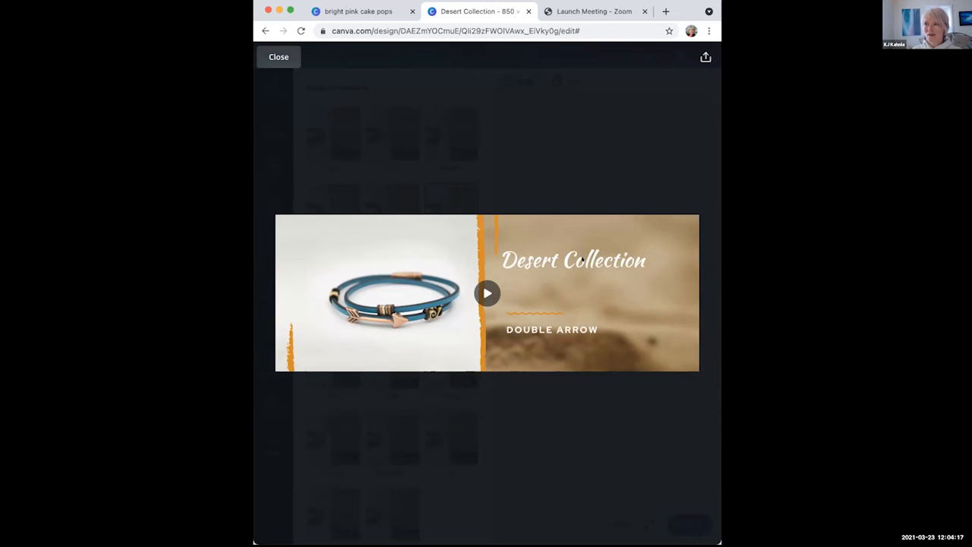
key(Escape)
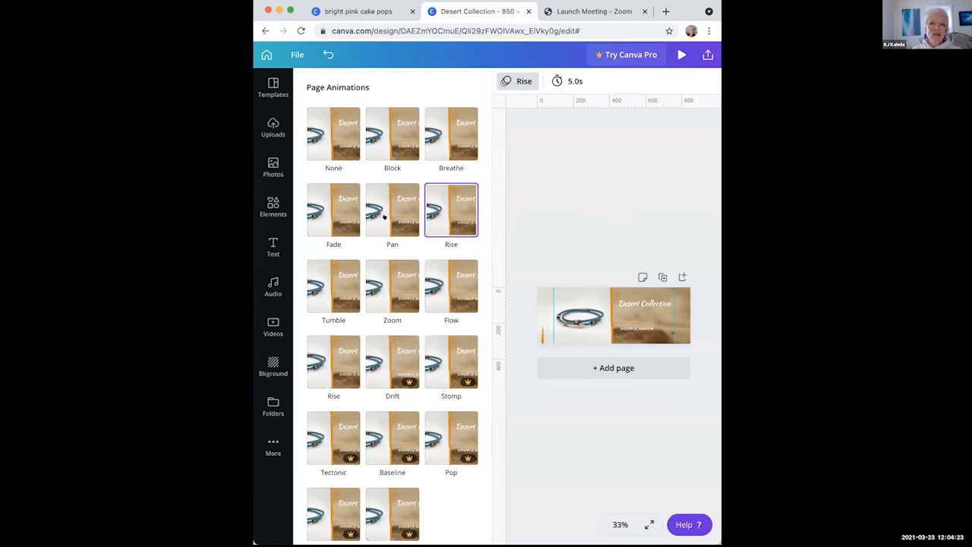
click(384, 215)
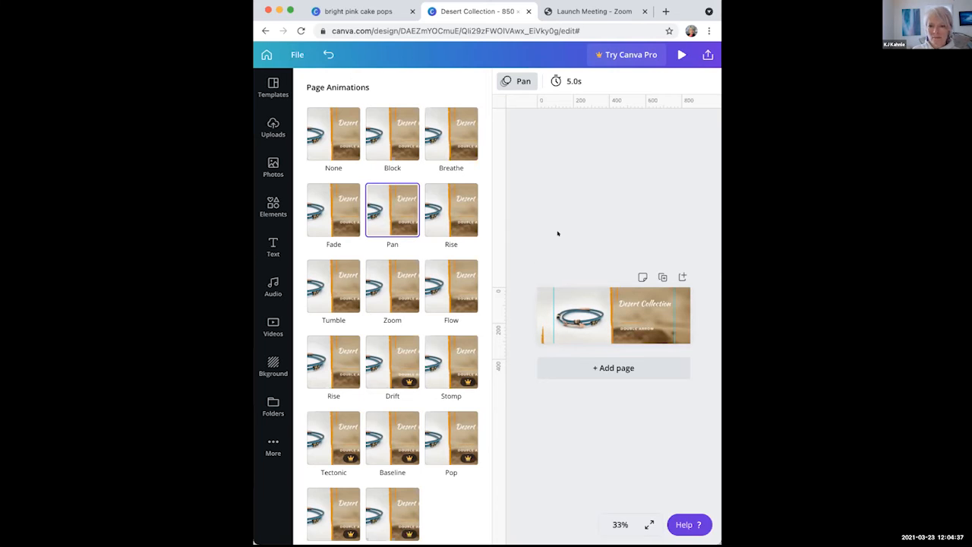
click(590, 453)
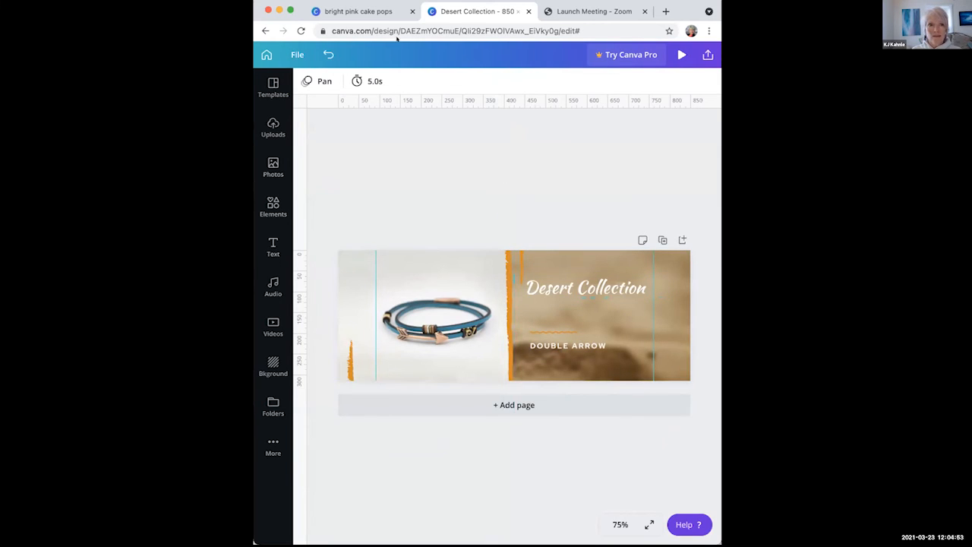
- Rename the design as "Template 1"
click(294, 54)
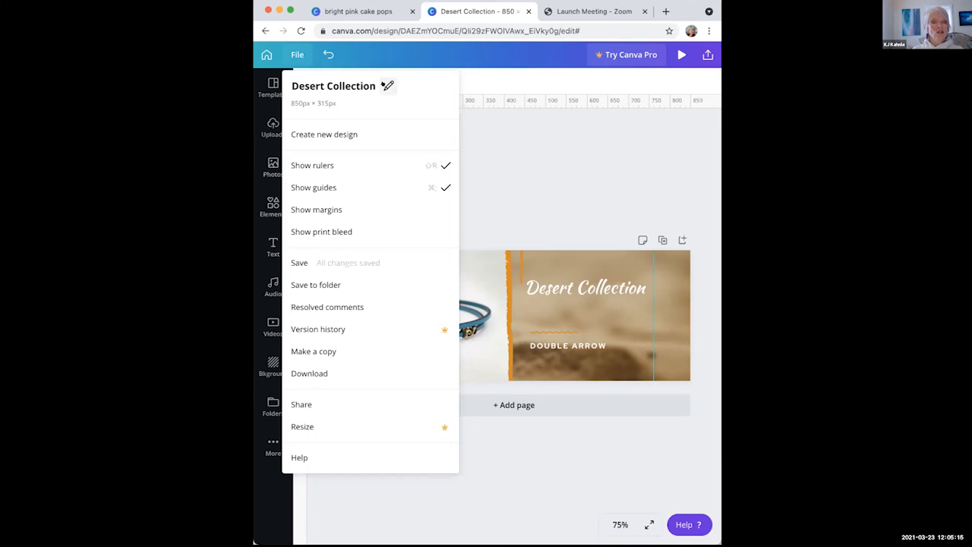
click(386, 85)
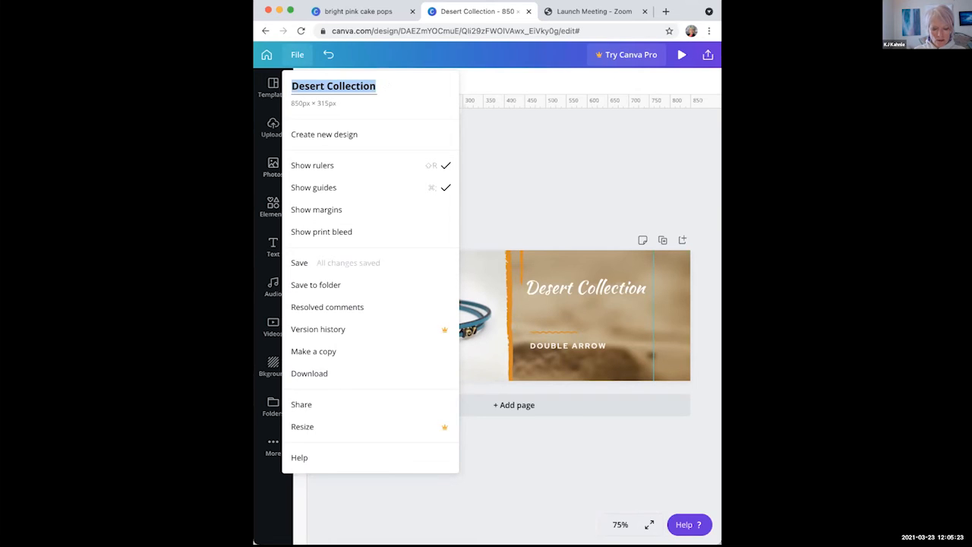
text(Template)
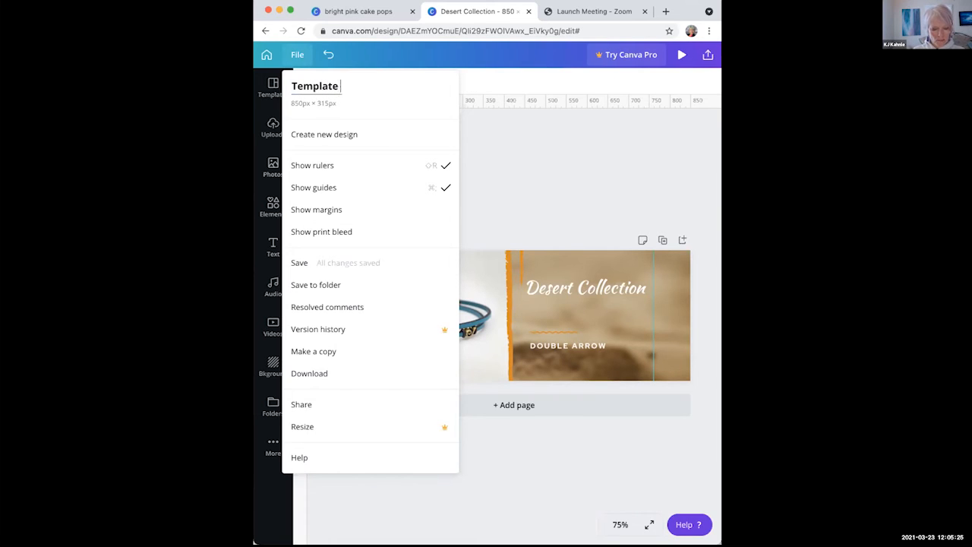
text( 1)
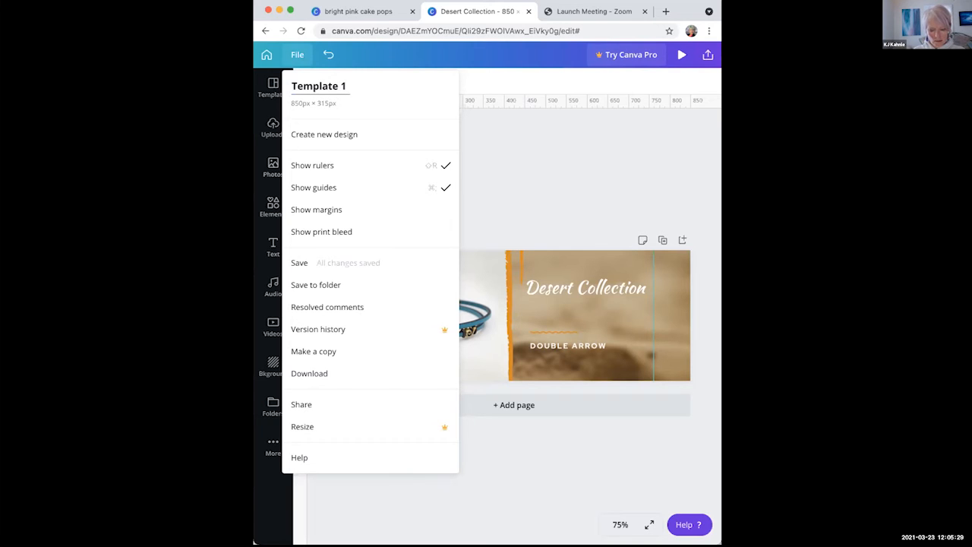
- Extend the design's name to "Template 1 MLD"
text( MLD)
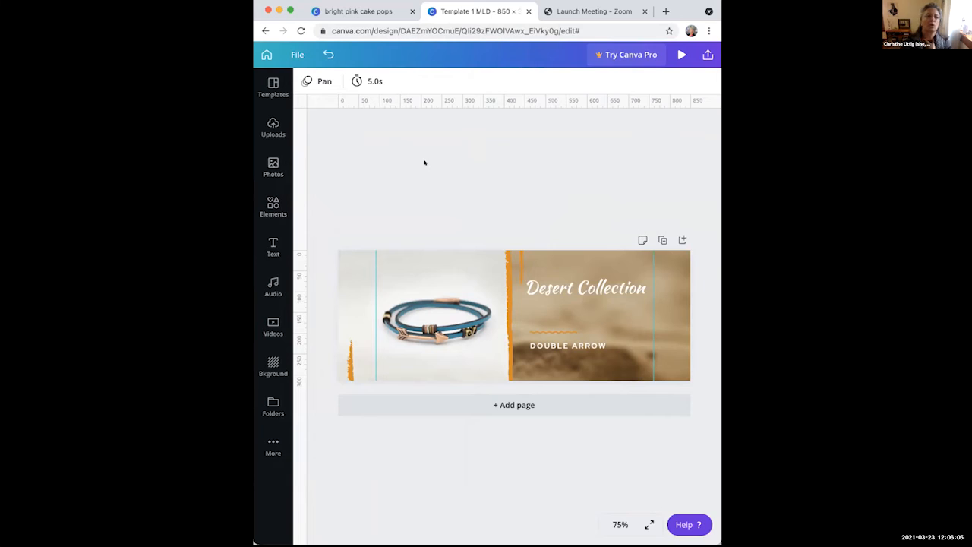
click(294, 55)
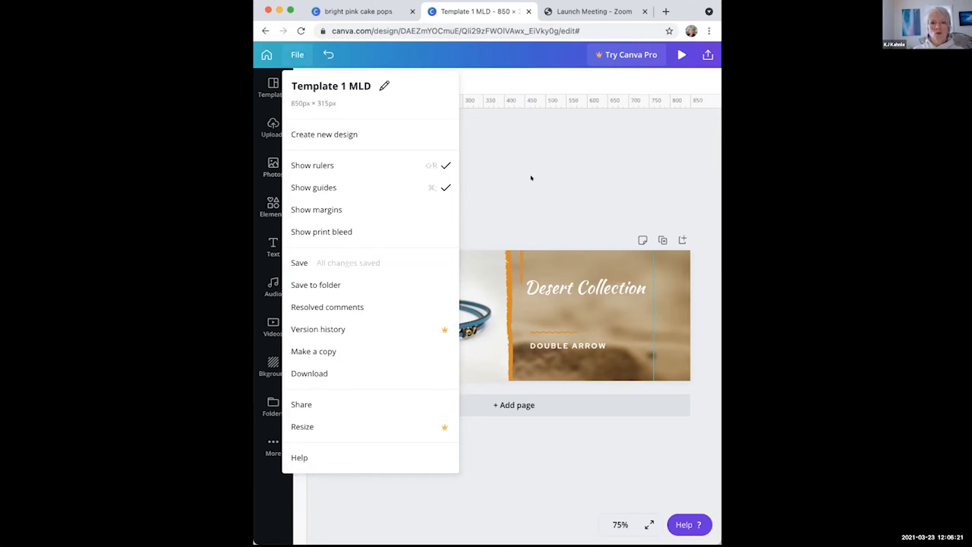
click(294, 55)
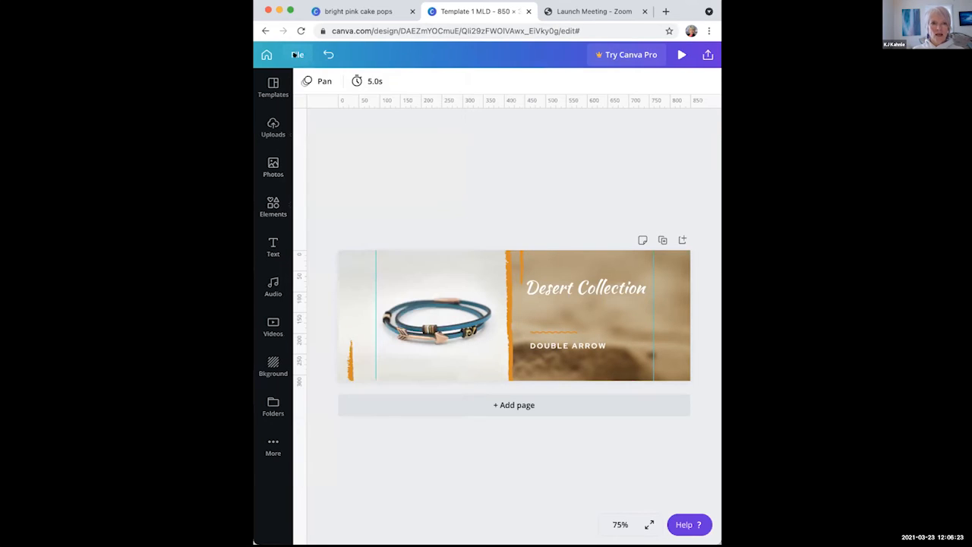
- Make a copy of the Template 1 MLD design and close the original, keeping the copy open
click(295, 55)
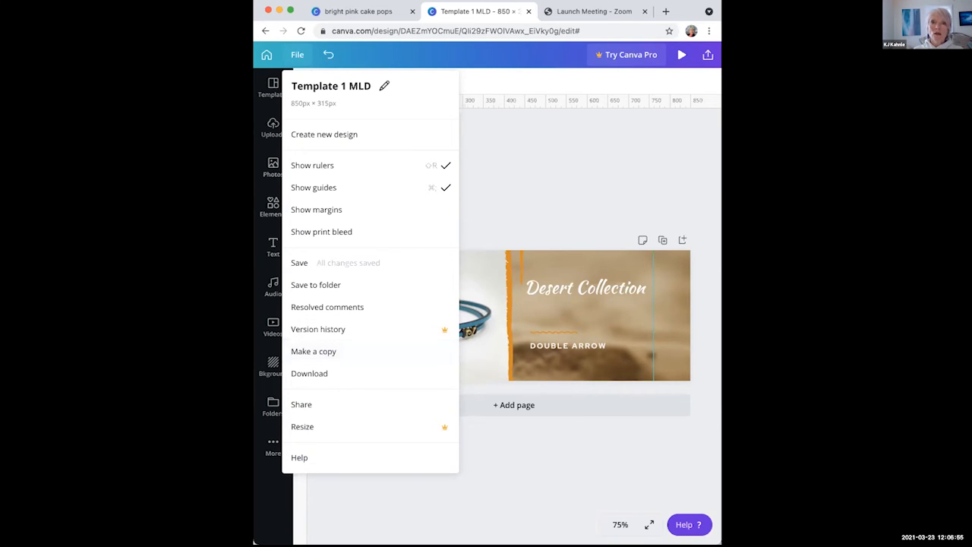
click(311, 350)
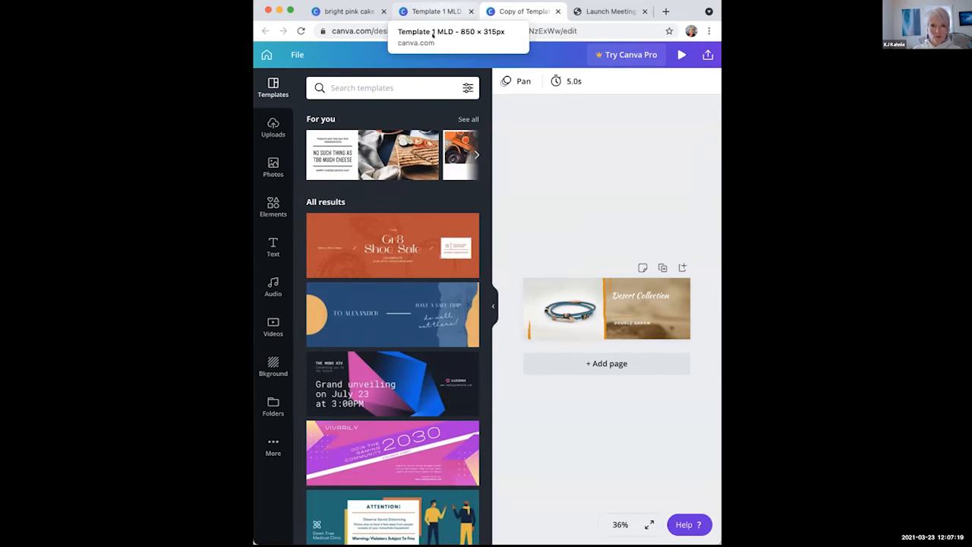
click(470, 11)
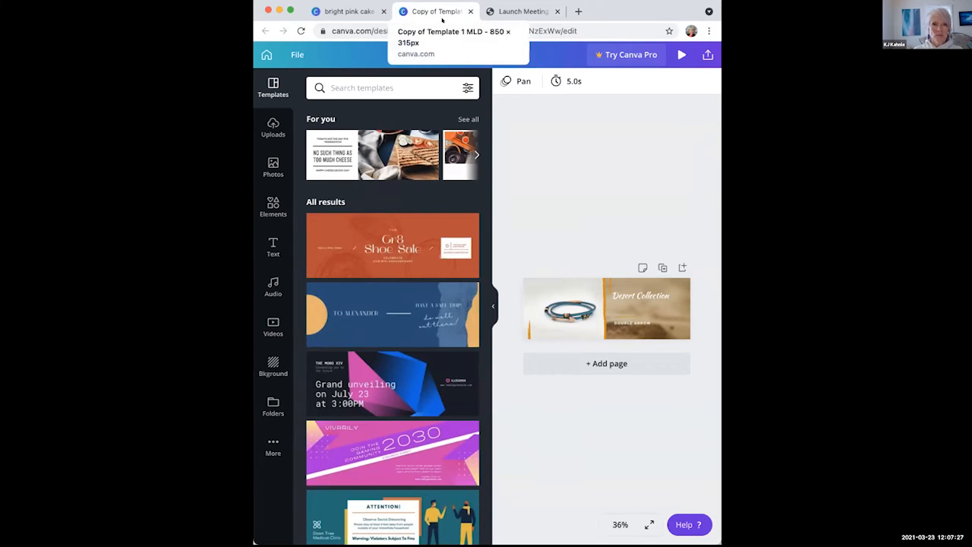
- Rename the copied design as "MLD anima"
click(295, 53)
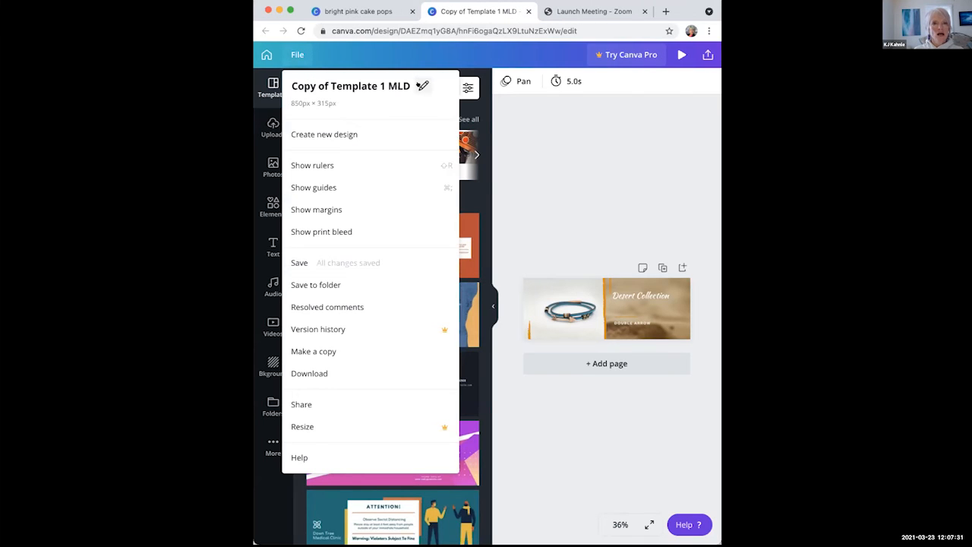
click(422, 85)
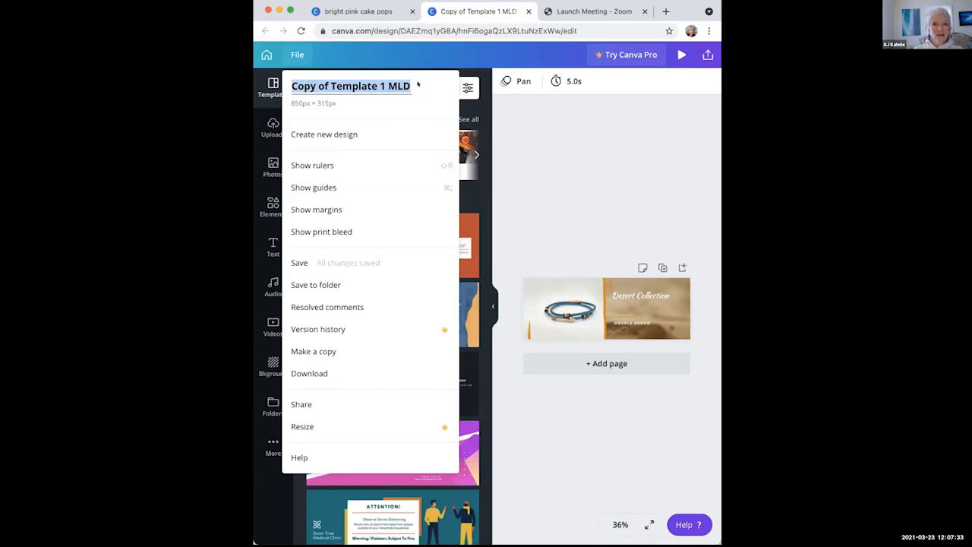
text(M)
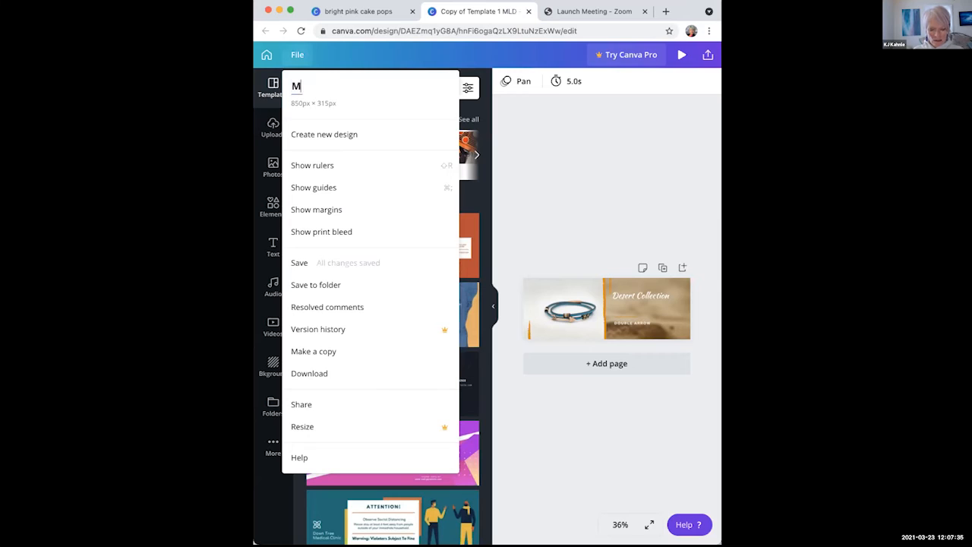
text(LD)
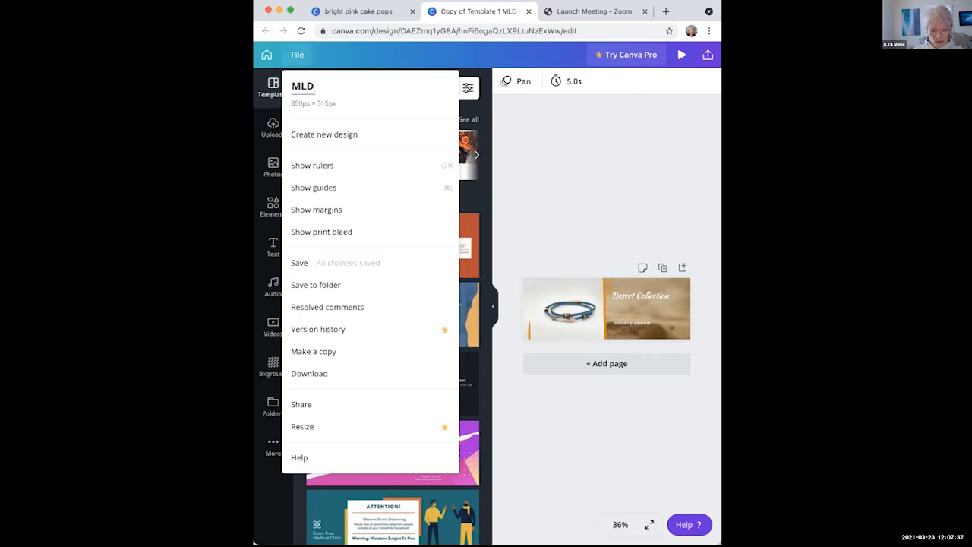
text( anima)
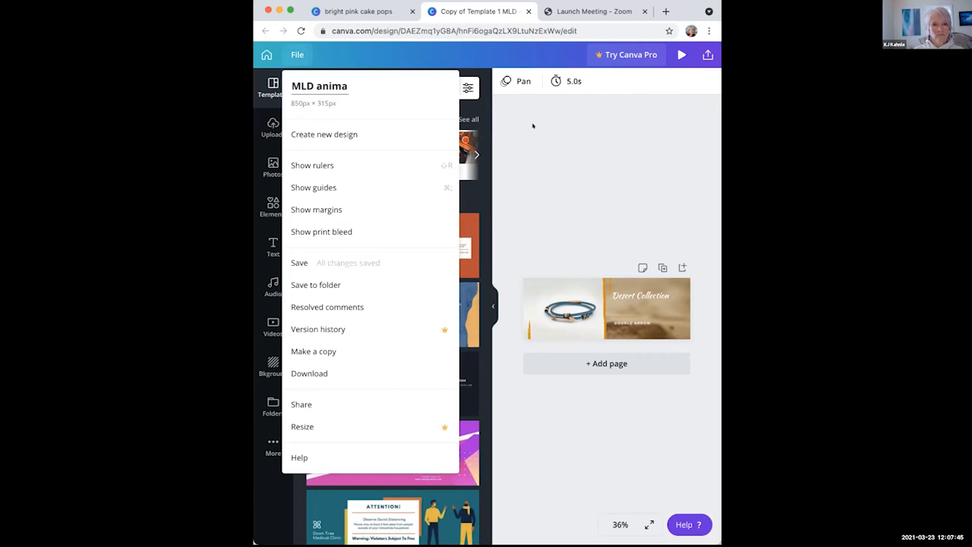
click(532, 126)
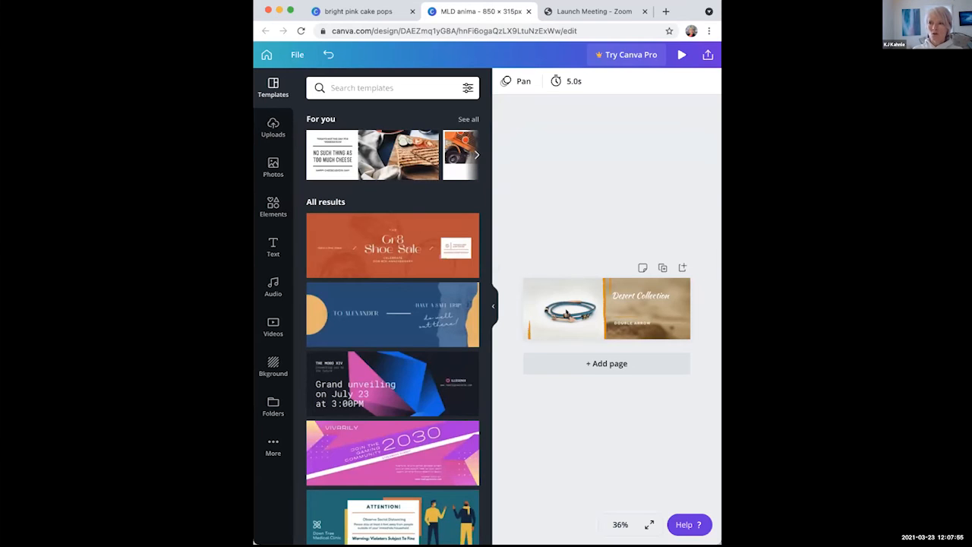
- Duplicate the cover page and replace the DOUBLE ARROW text on page 2 with "LAREDO"
click(490, 305)
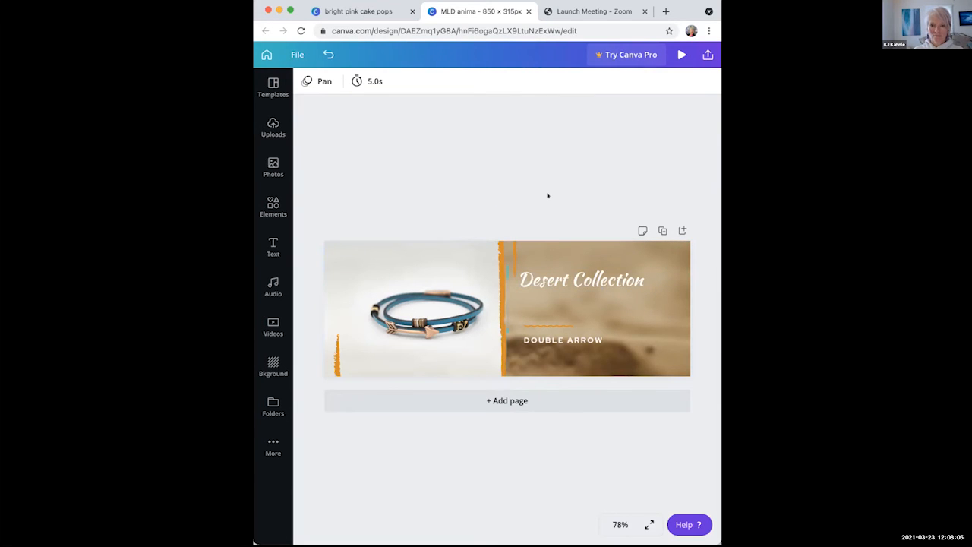
click(661, 230)
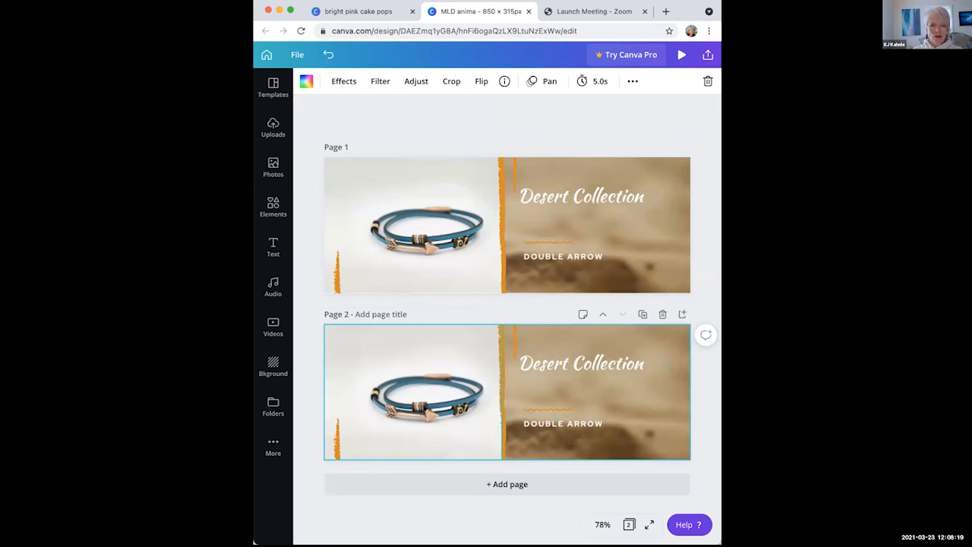
click(556, 422)
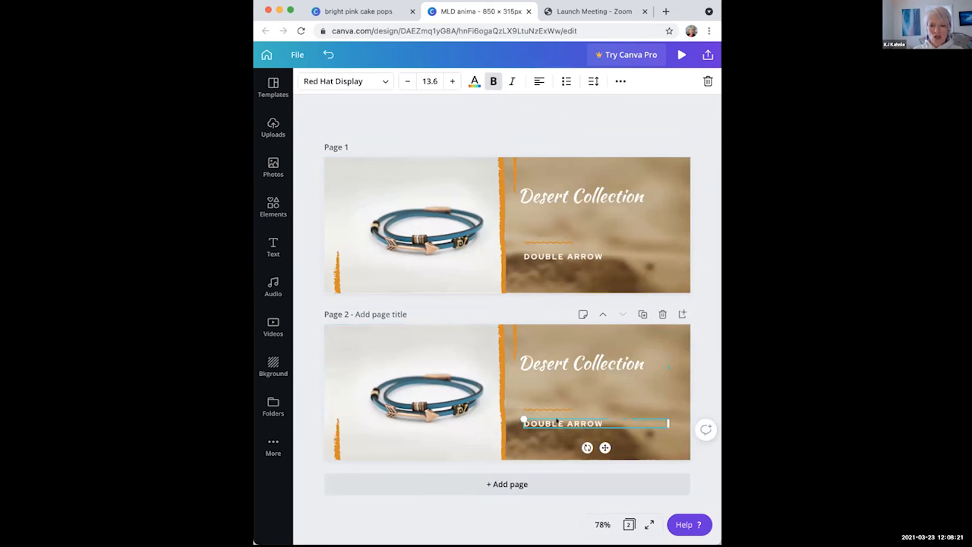
double_click(557, 422)
drag(612, 423, 507, 418)
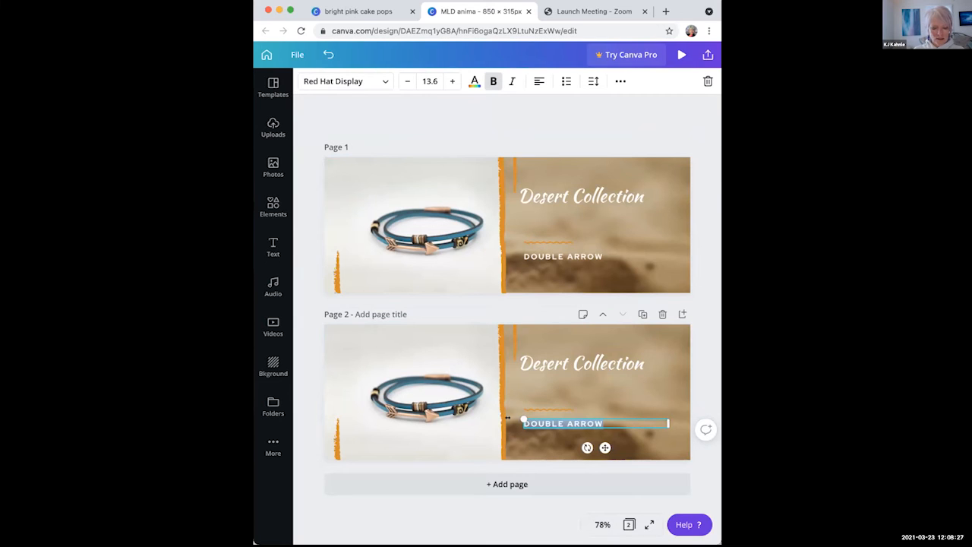
text(LAD)
text(EDO)
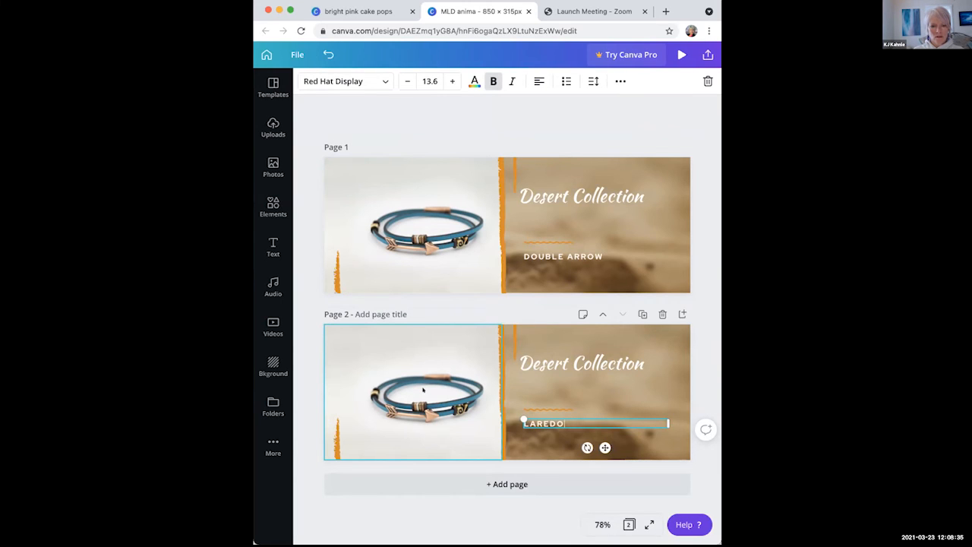
- Delete the blue bracelet photo from page 2 and add the uploaded photo of the single dark leather bracelet
click(423, 390)
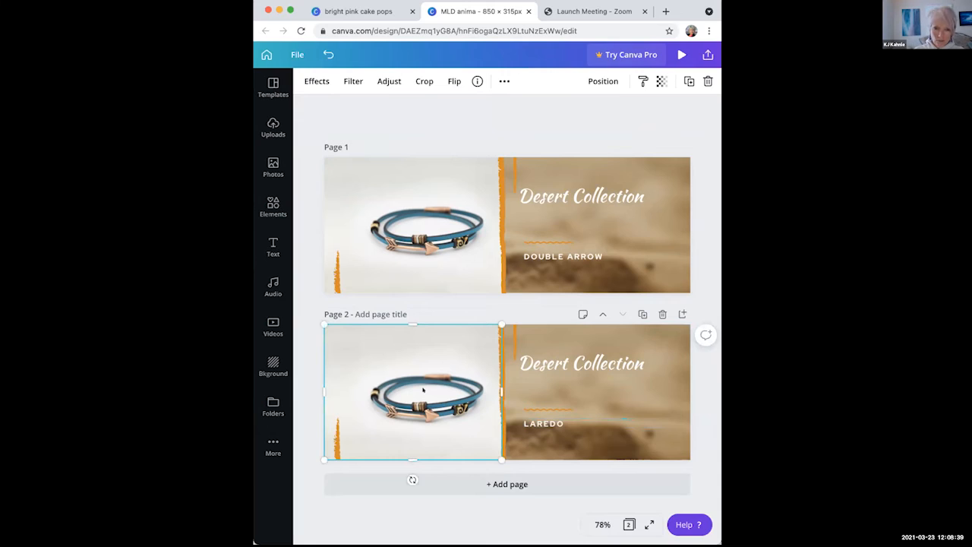
key(Delete)
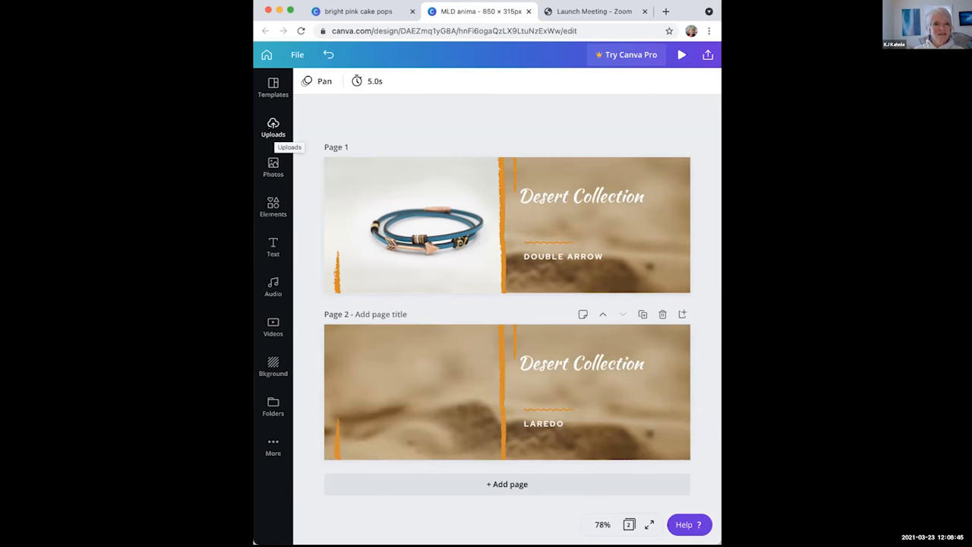
click(273, 126)
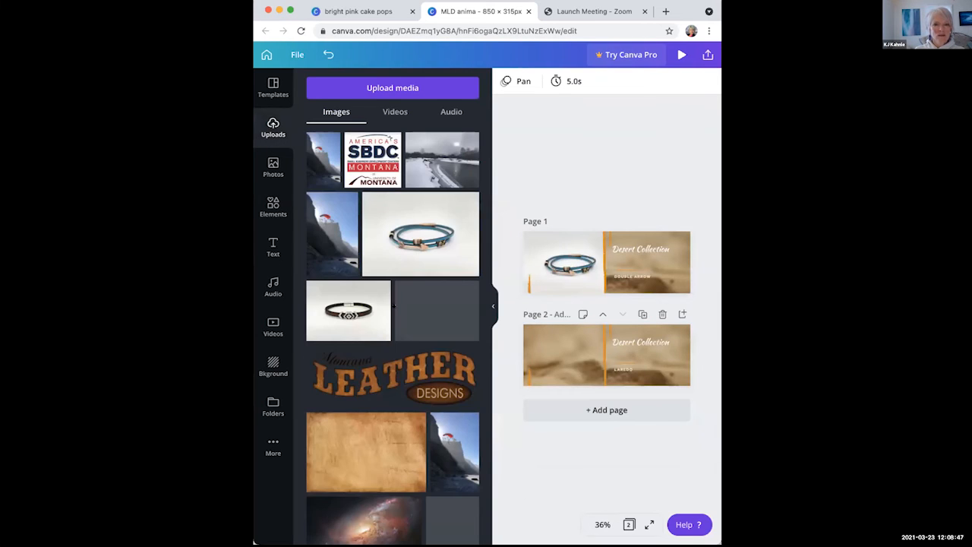
click(348, 311)
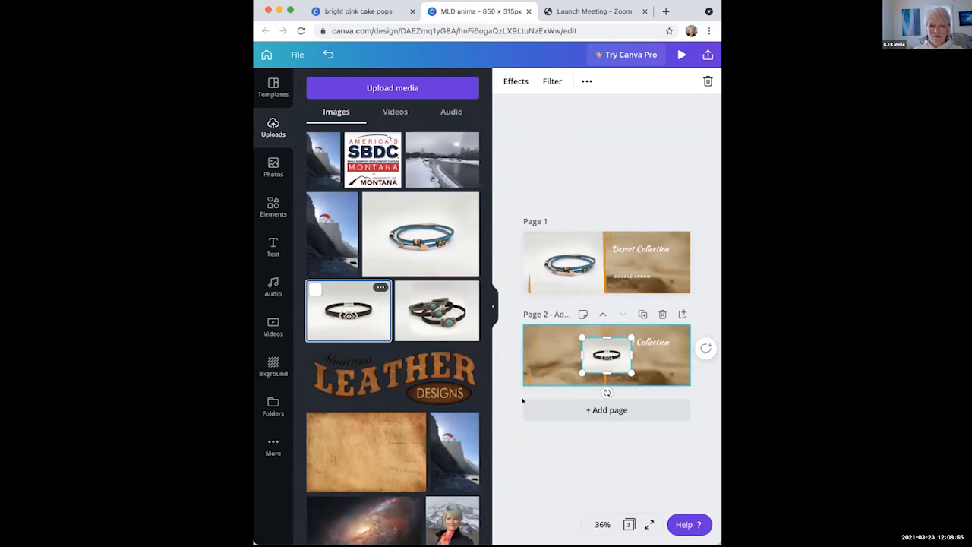
- Enlarge the dark bracelet photo to fill page 2's left half, from the page edge to the orange divider
click(492, 306)
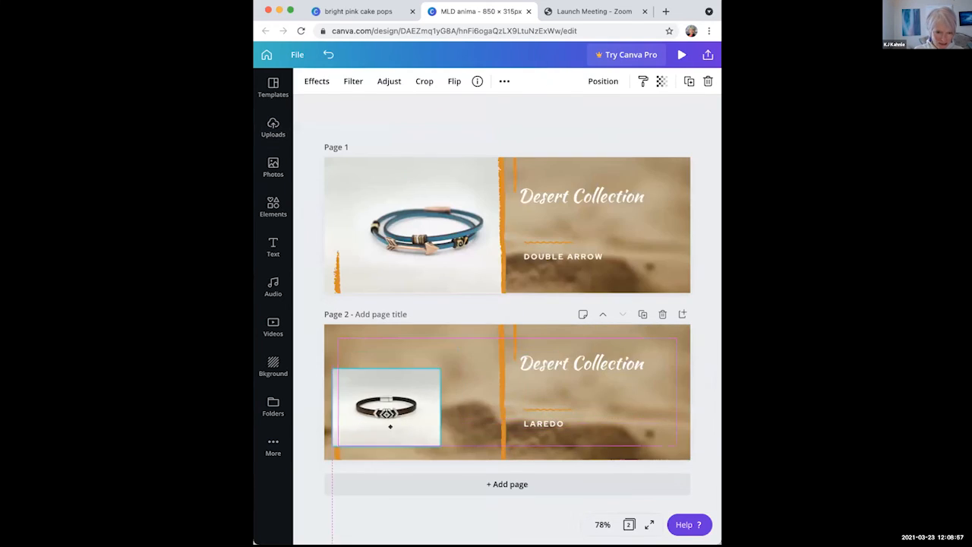
drag(428, 379, 523, 310)
drag(522, 376, 490, 383)
drag(433, 427, 432, 436)
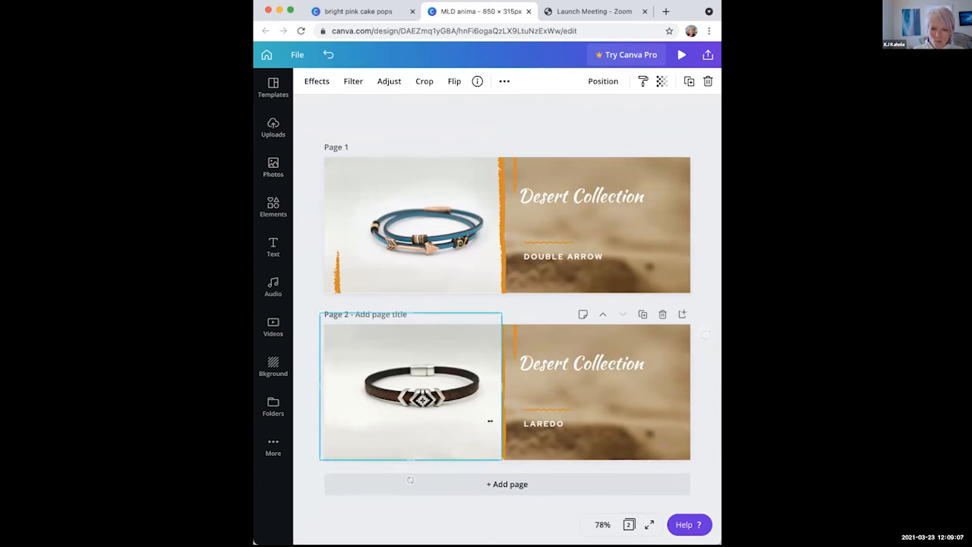
click(531, 305)
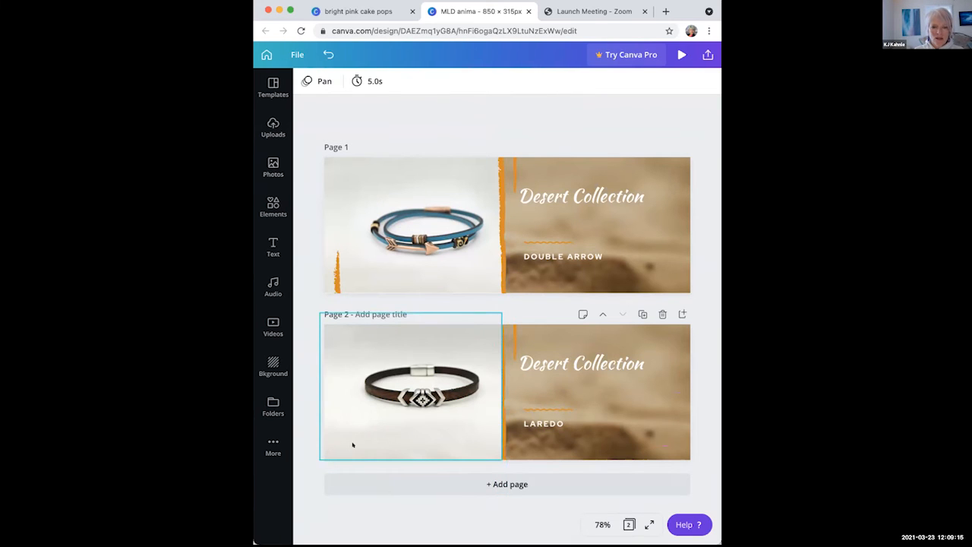
click(332, 397)
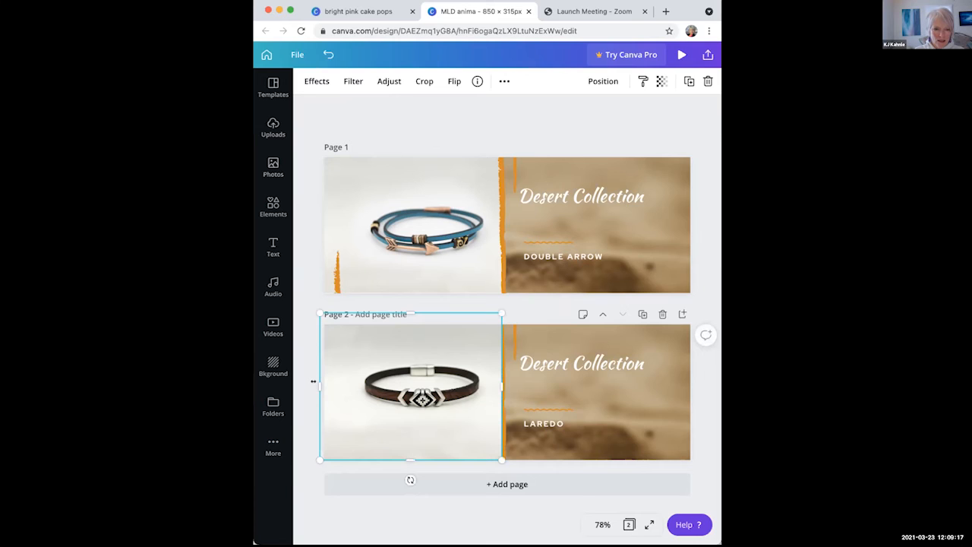
drag(321, 383, 325, 387)
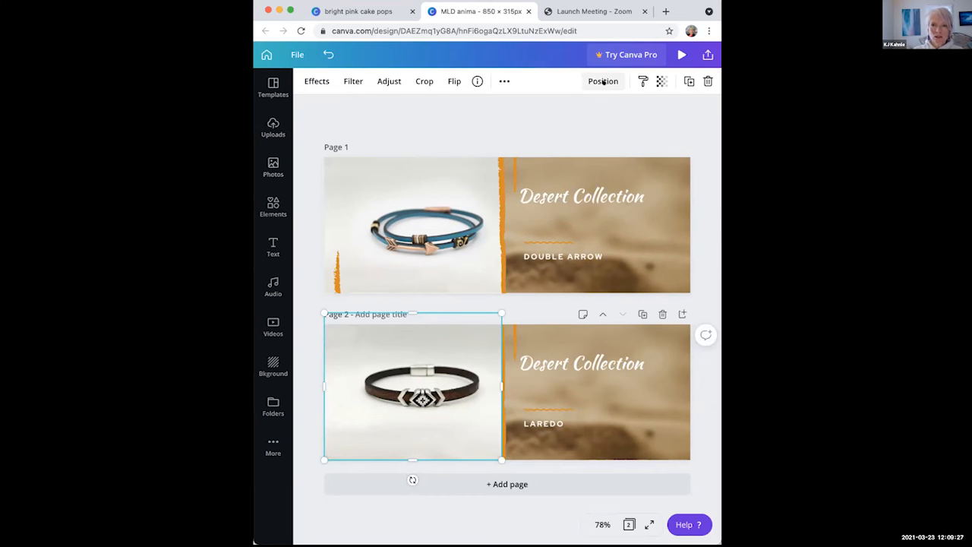
- Send page 2's bracelet photo backward behind all the orange brush strokes and move it slightly down
click(603, 81)
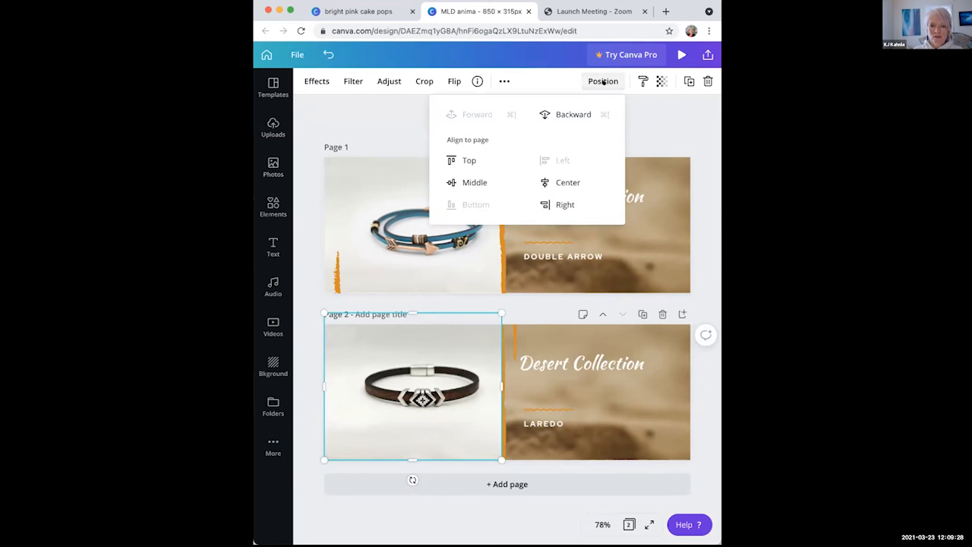
click(569, 114)
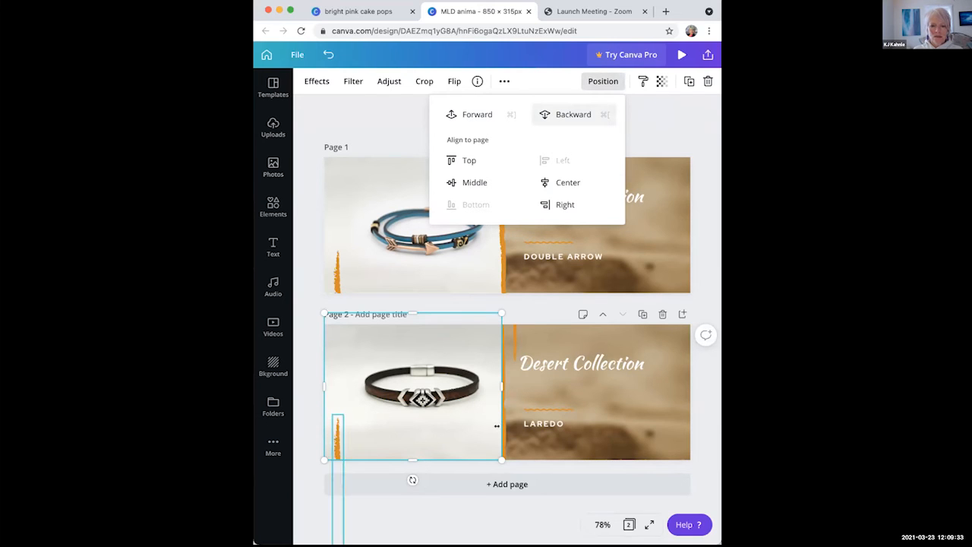
click(571, 112)
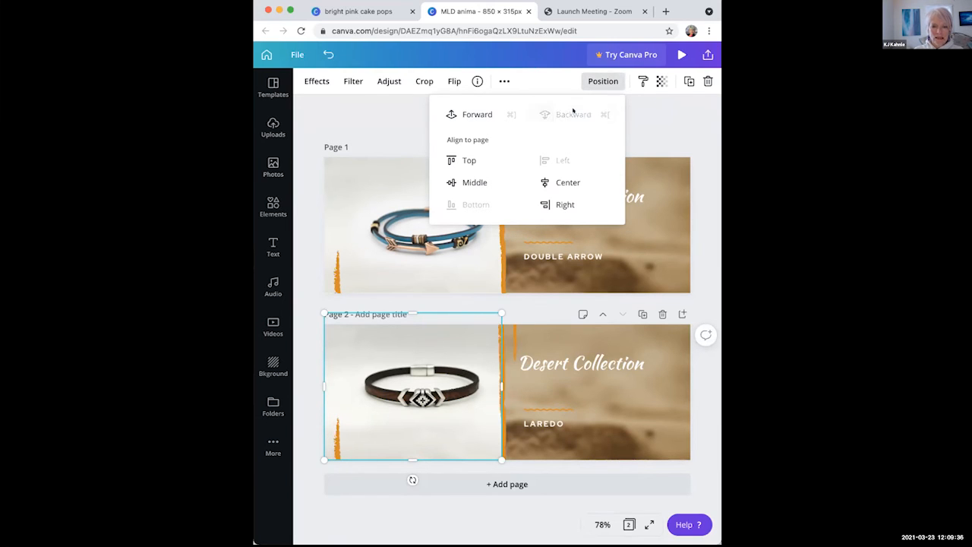
click(528, 306)
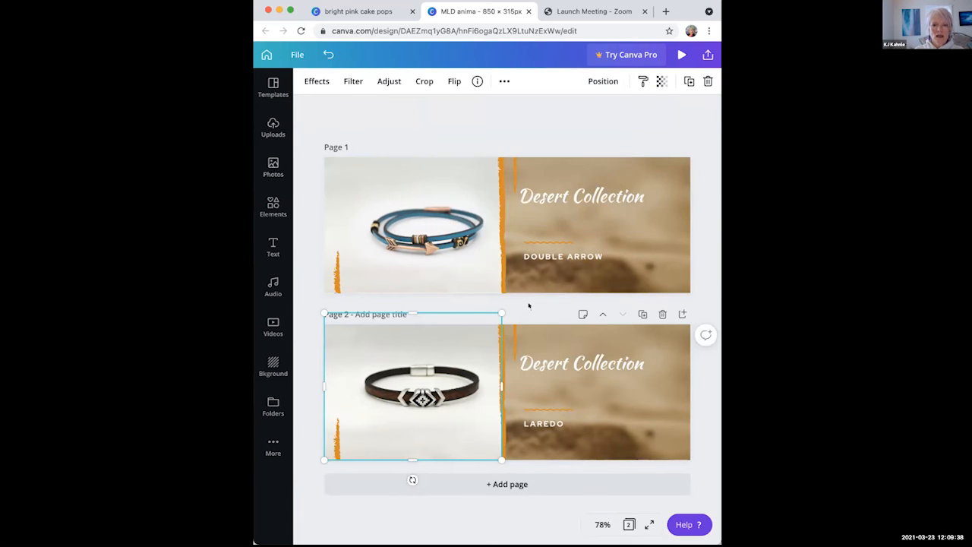
click(708, 261)
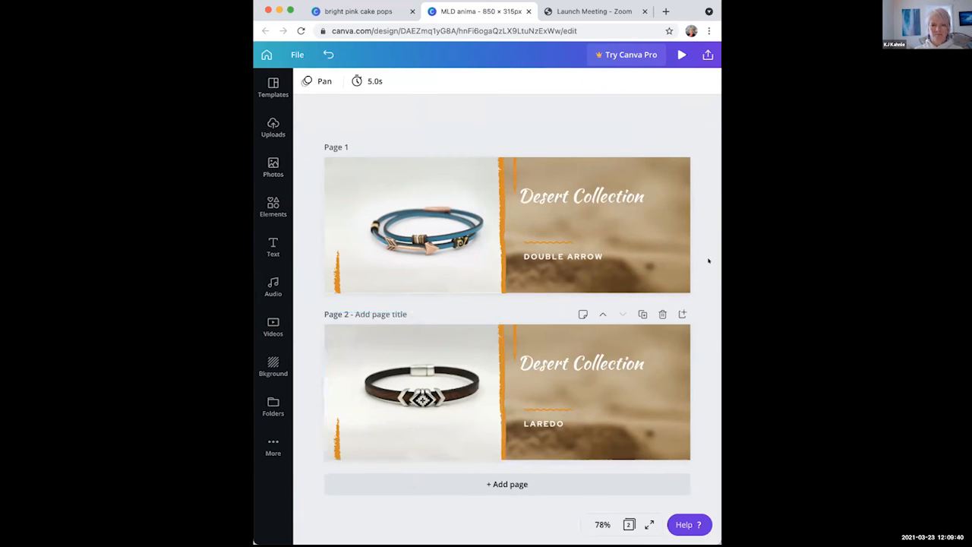
click(435, 393)
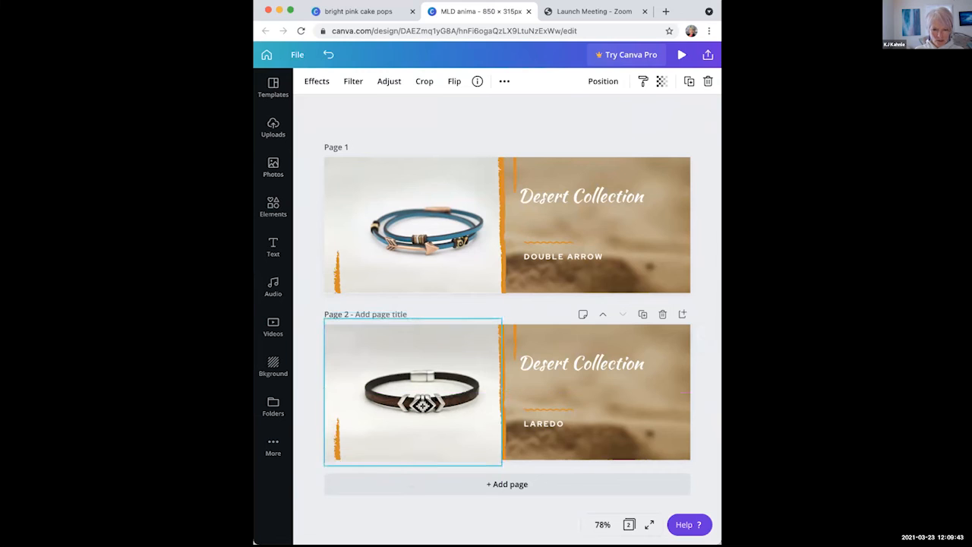
click(700, 287)
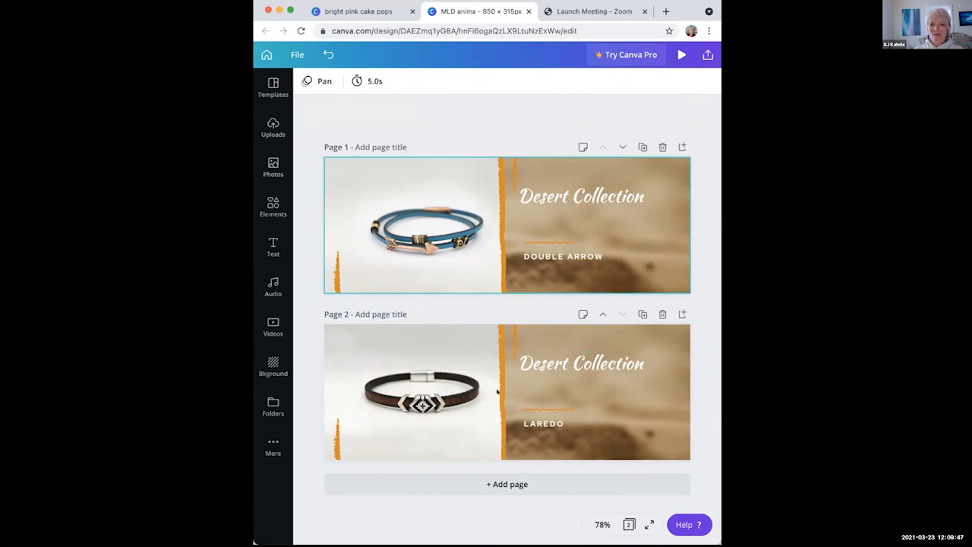
- Play a preview of the two-page animated cover
click(511, 217)
click(505, 373)
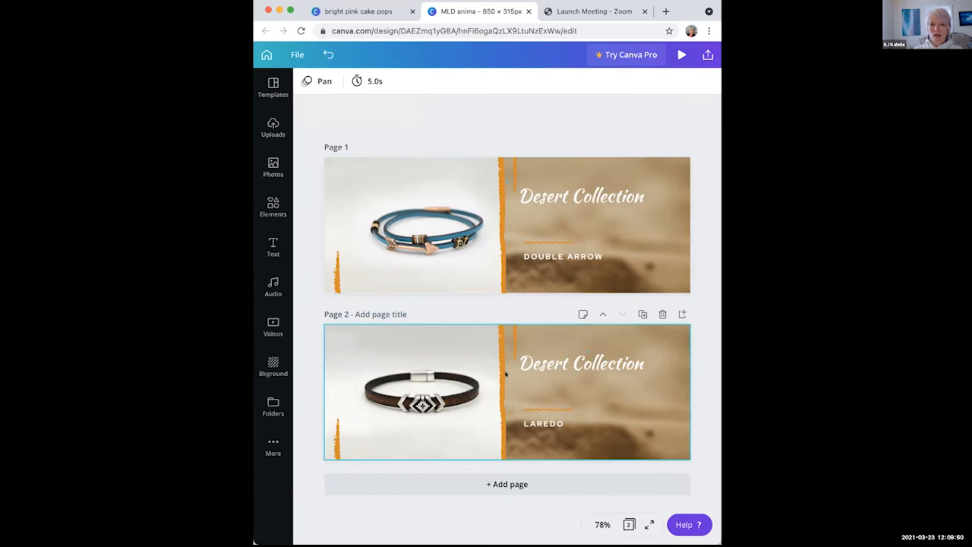
click(680, 53)
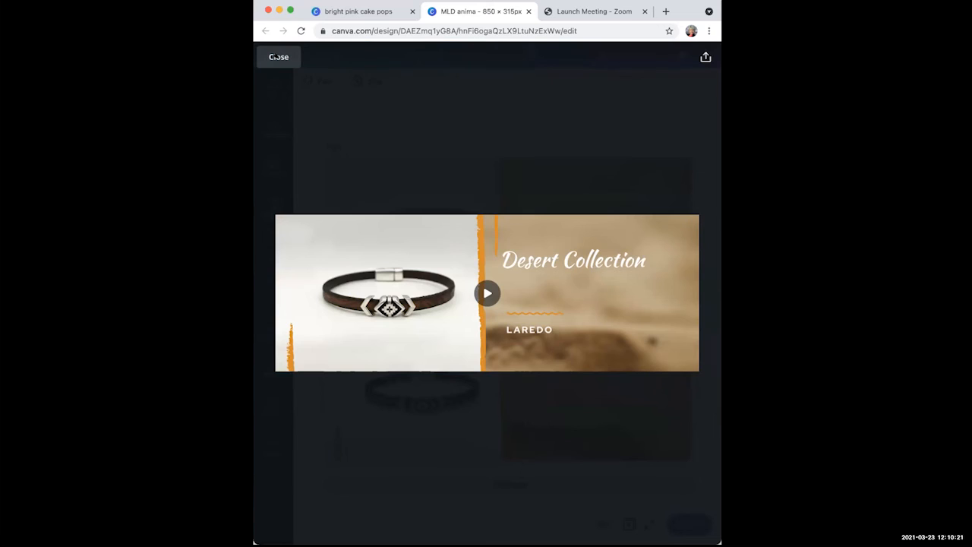
- Close the preview and set the timing of page 2, the Laredo bracelet page, to 8.0 seconds
click(278, 57)
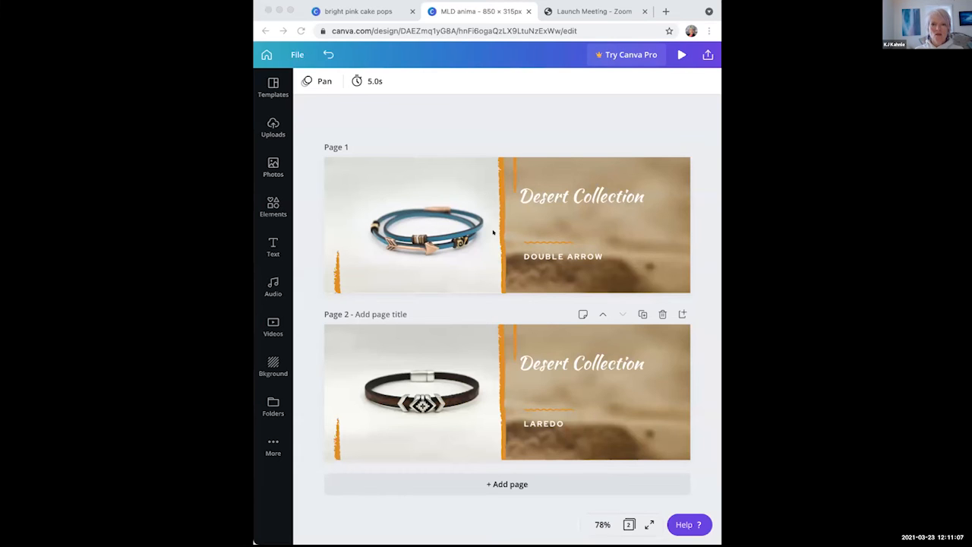
click(493, 179)
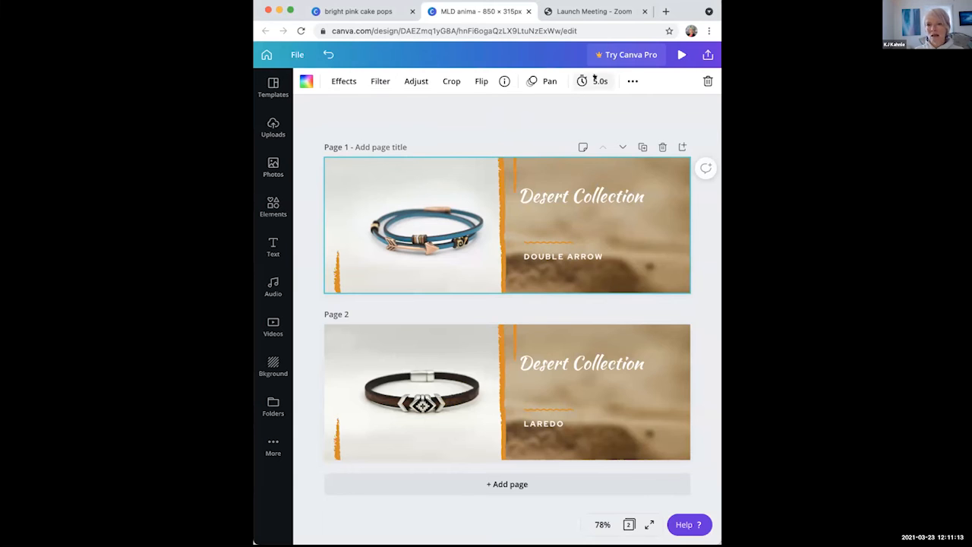
click(610, 330)
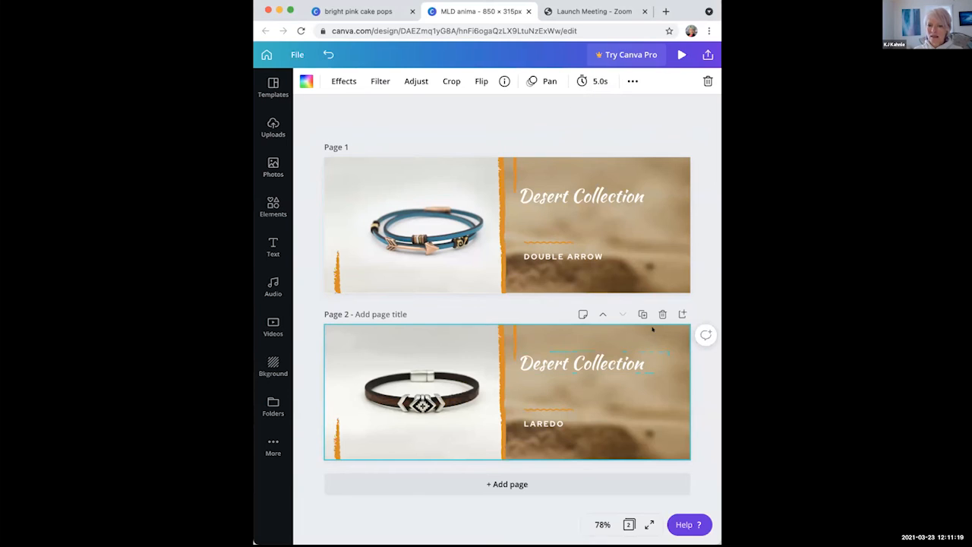
click(594, 79)
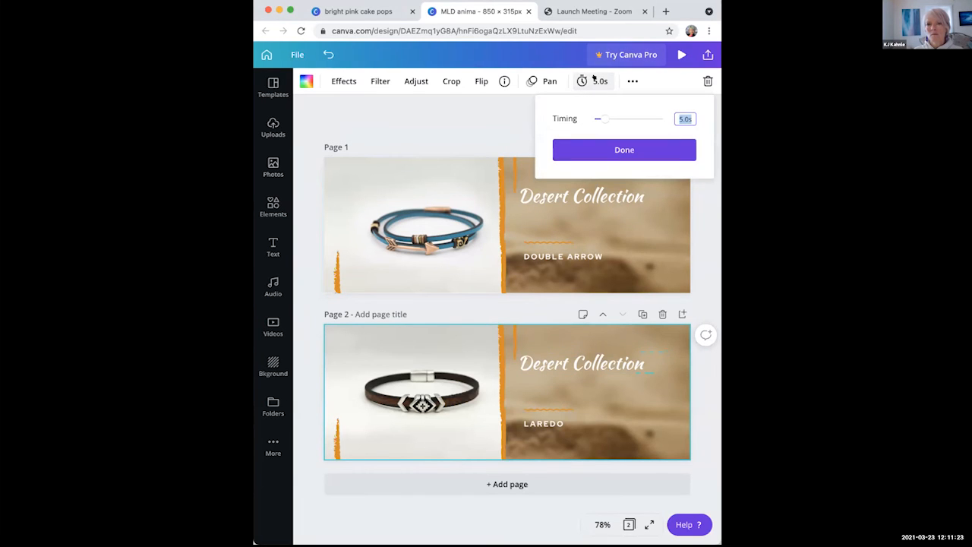
drag(598, 118, 611, 146)
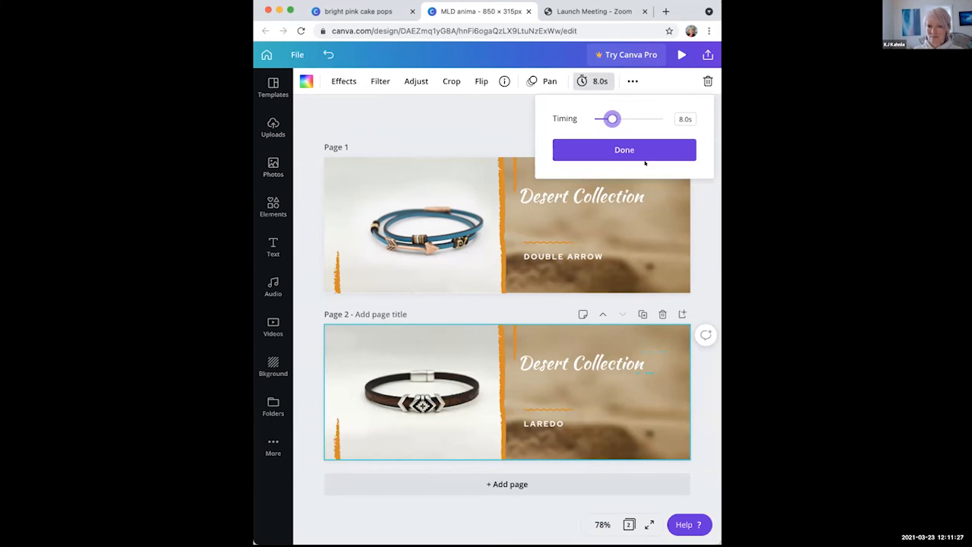
click(644, 158)
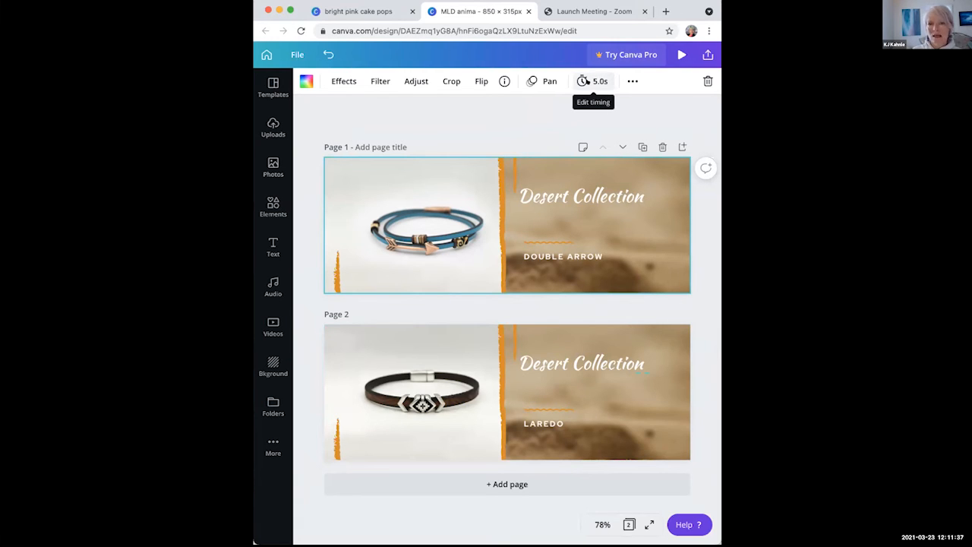
- Set the timing of page 1, the Double Arrow bracelet page, to 8.0 seconds
click(586, 80)
drag(605, 118, 612, 119)
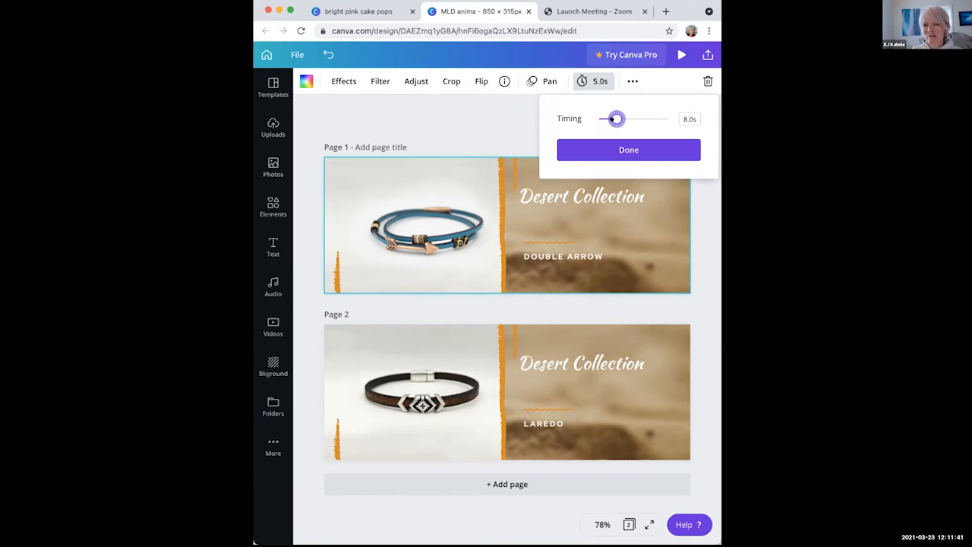
click(613, 151)
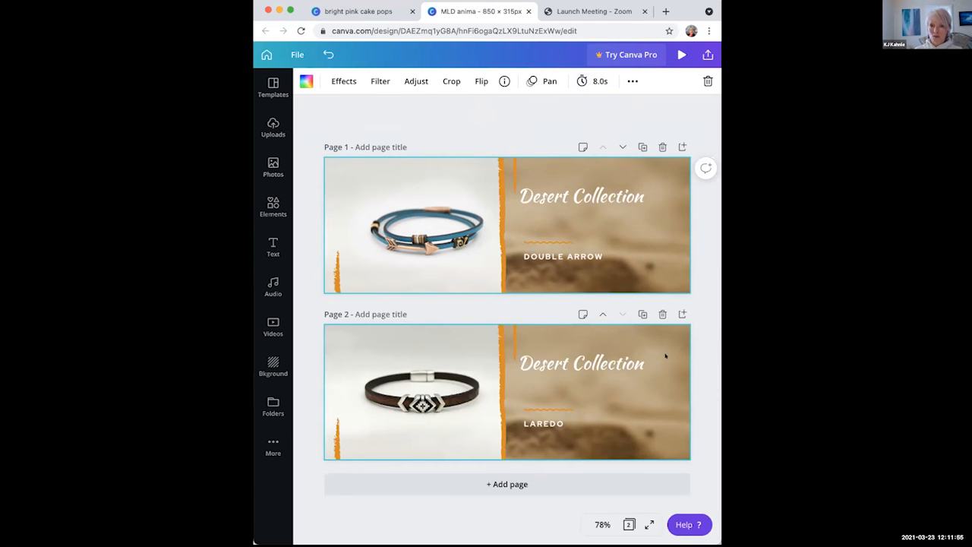
- Duplicate the Double Arrow and Laredo pages, and move the copied Double Arrow page down one place so the bracelets alternate
click(642, 147)
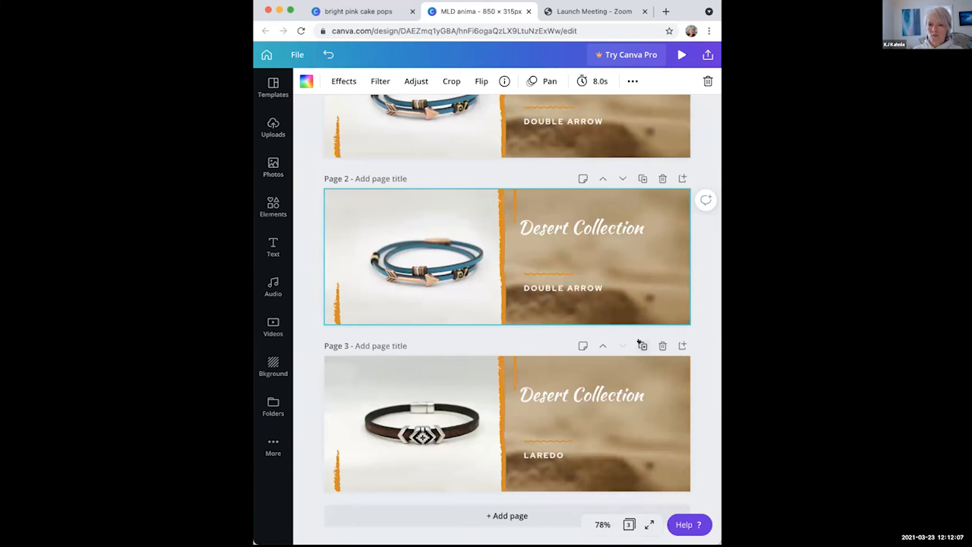
click(642, 346)
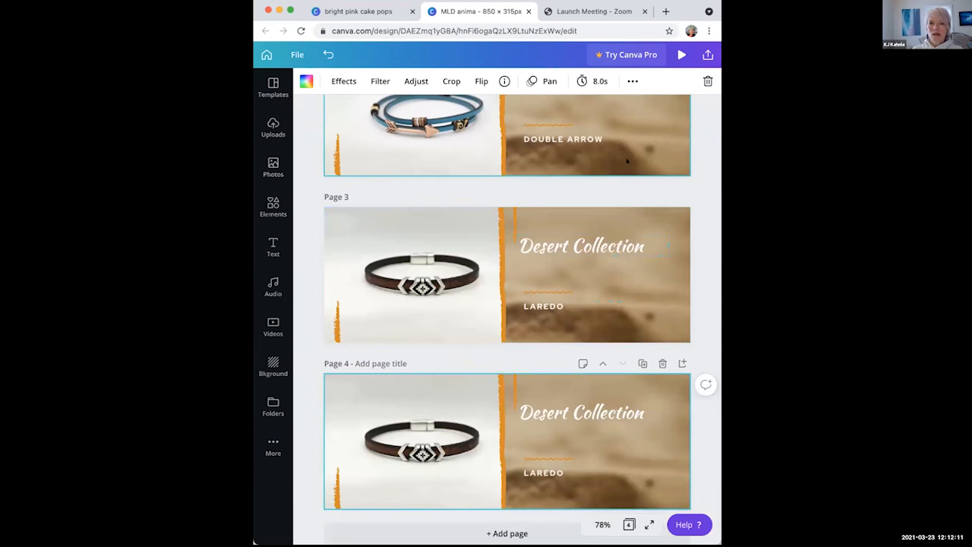
scroll(458, 152, up, 2)
scroll(435, 349, up, 1)
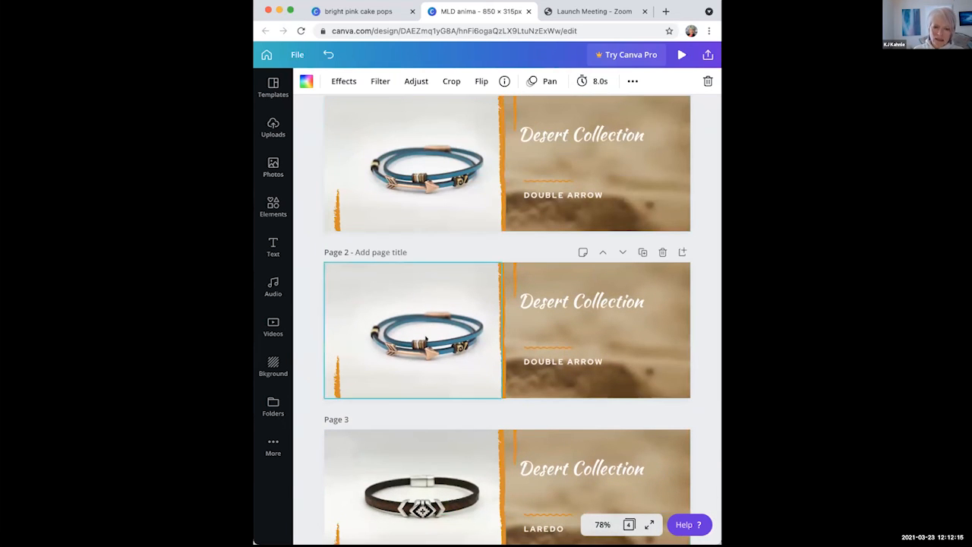
scroll(419, 513, down, 2)
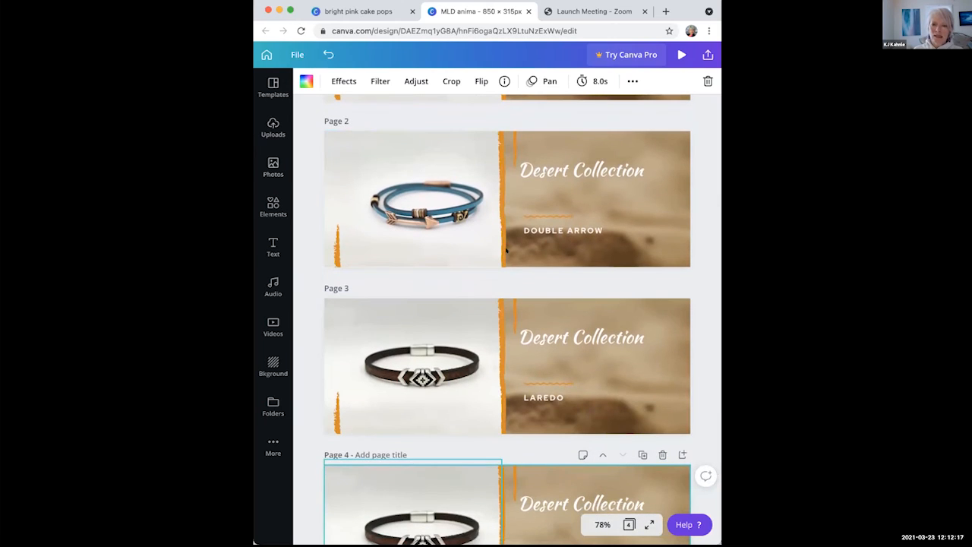
scroll(506, 251, up, 1)
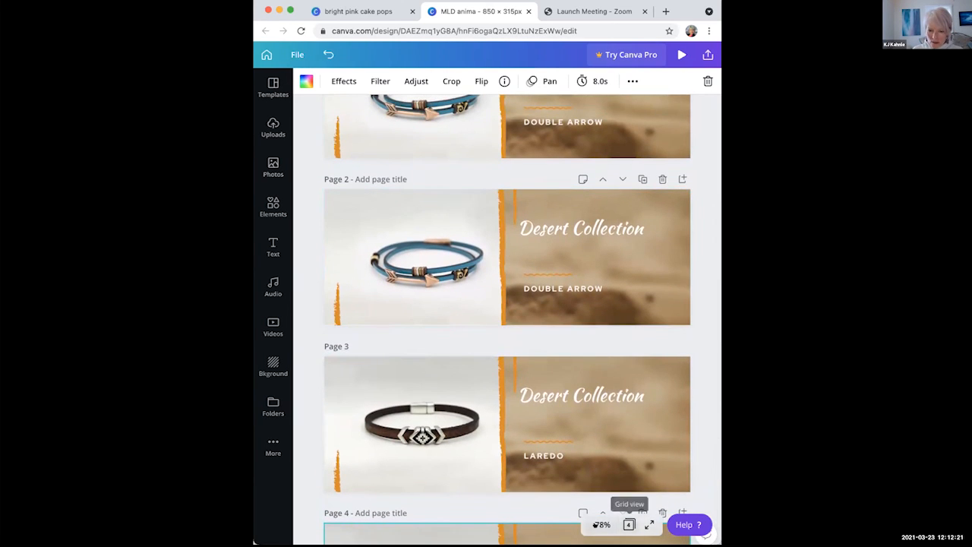
click(602, 524)
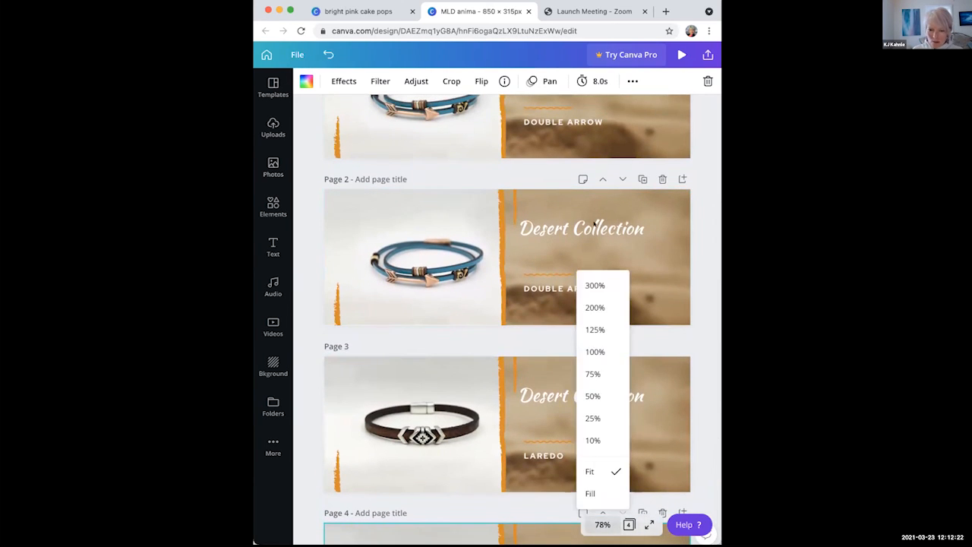
click(592, 395)
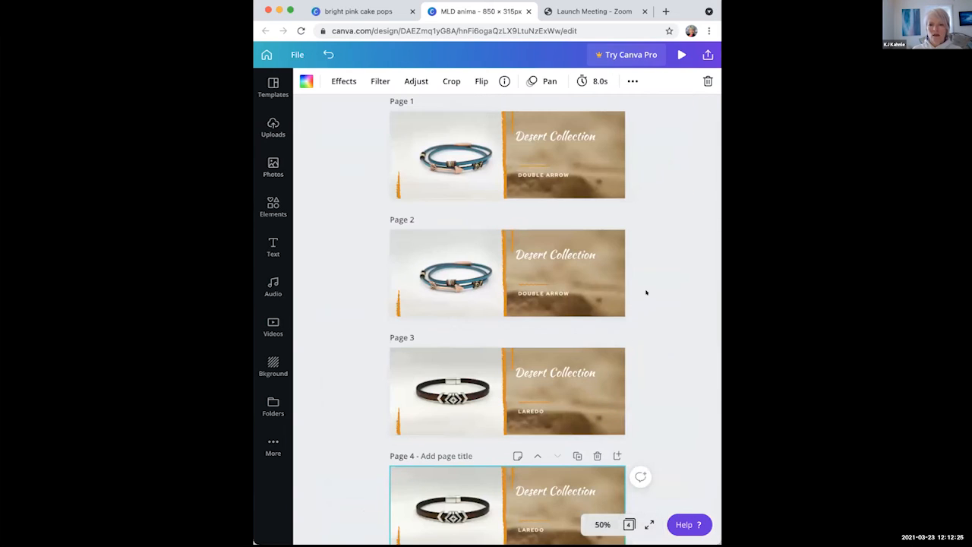
scroll(641, 296, down, 1)
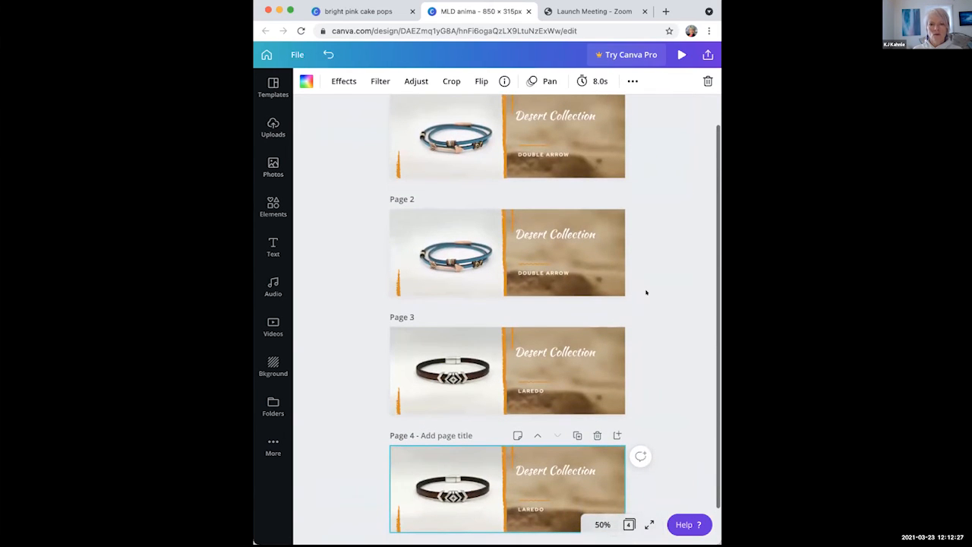
mouse_move(538, 199)
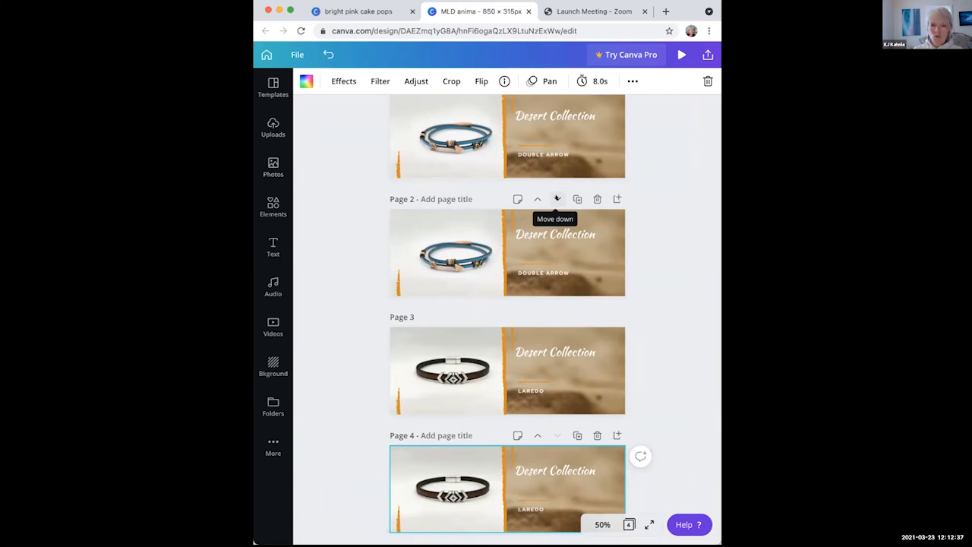
click(557, 198)
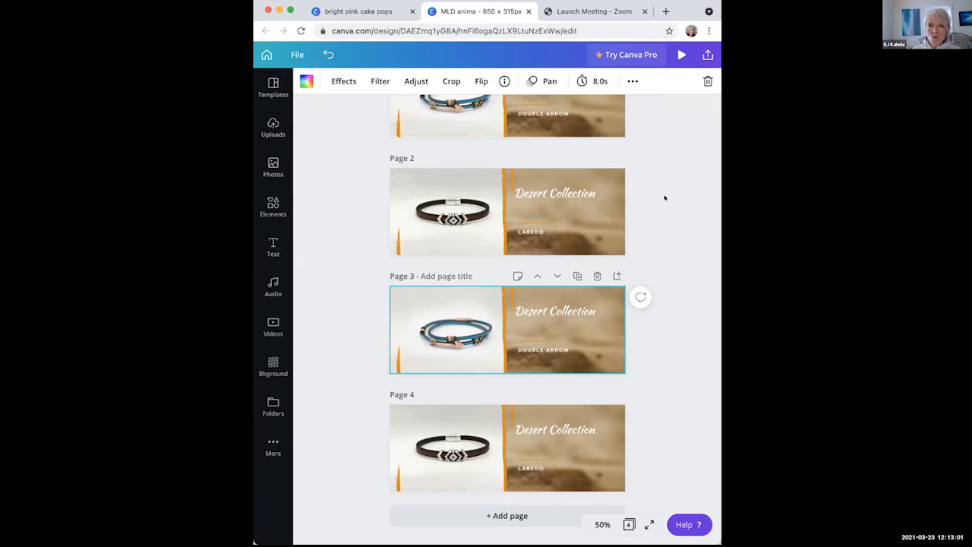
- Preview the four-page animated cover, skipping ahead in the playback, and close the preview
scroll(665, 197, up, 2)
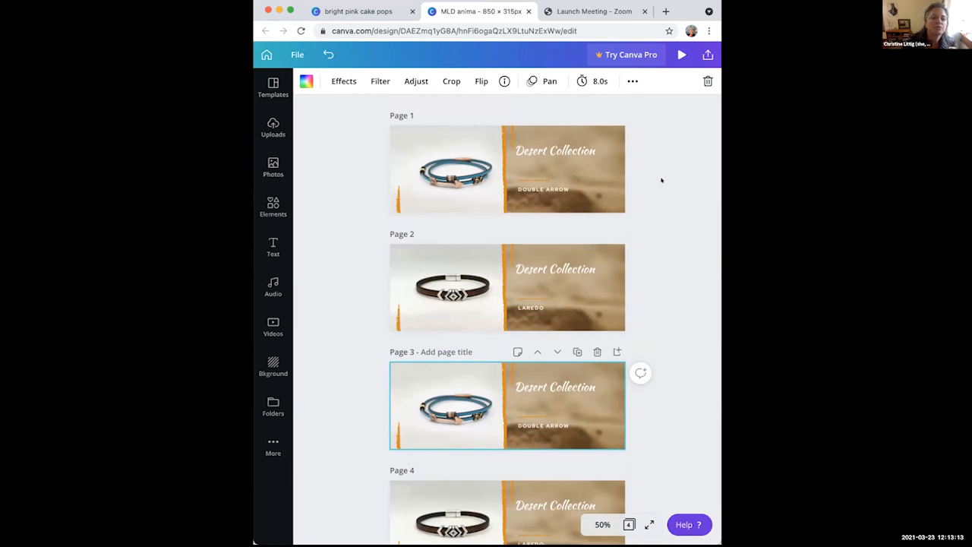
click(680, 55)
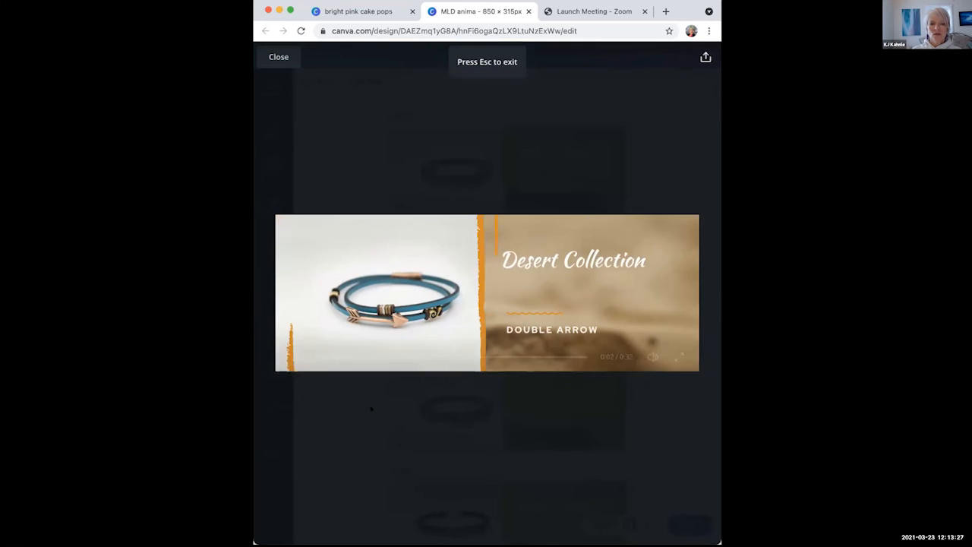
drag(348, 356, 582, 356)
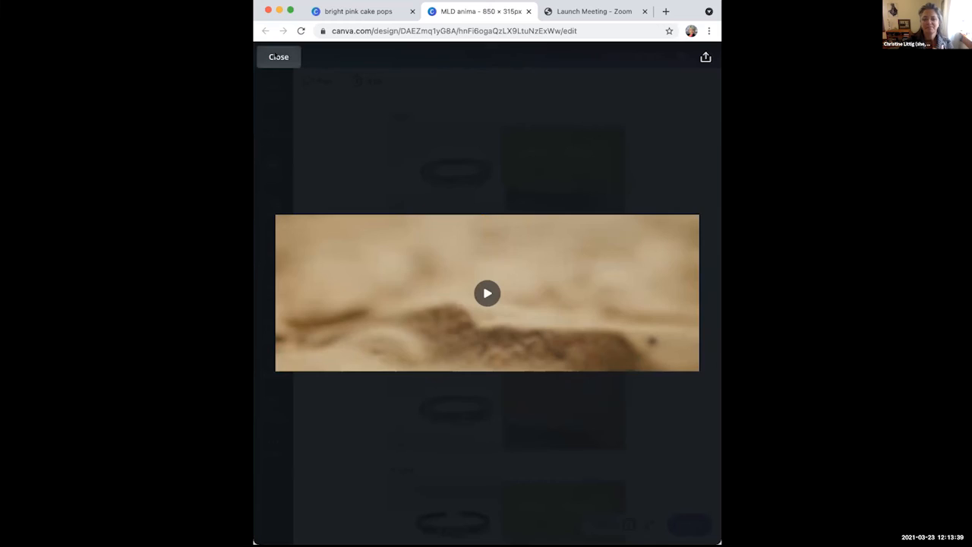
click(278, 56)
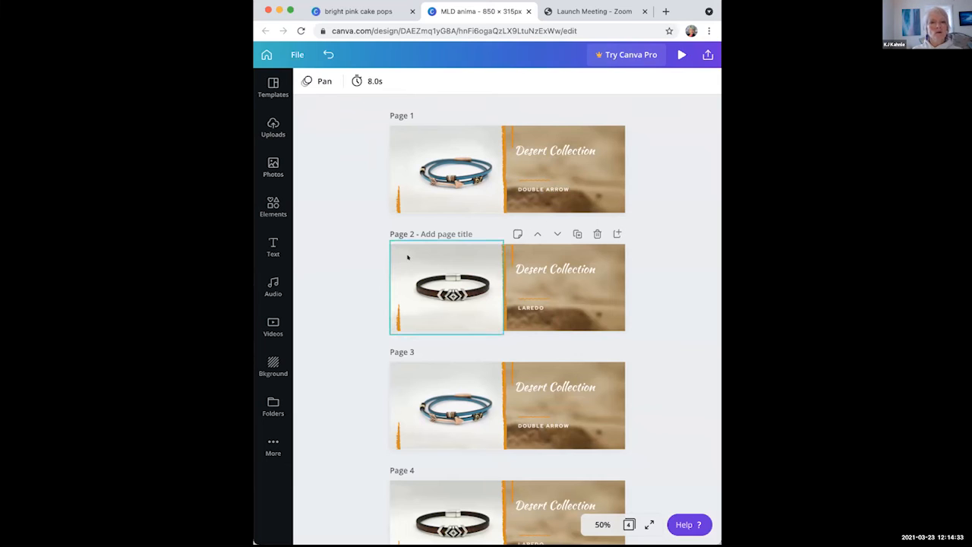
- Try the Rise page animation on page 2 in place of Pan
click(434, 136)
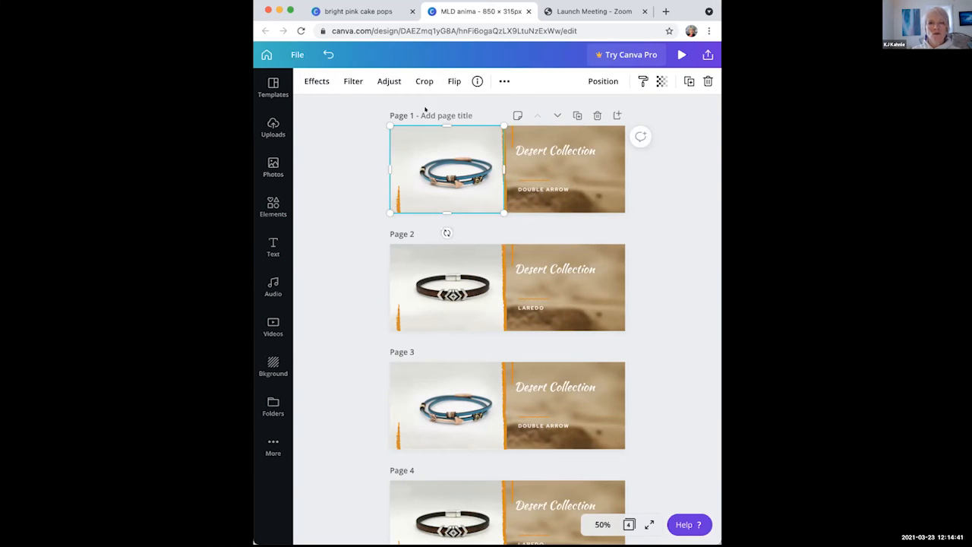
click(488, 110)
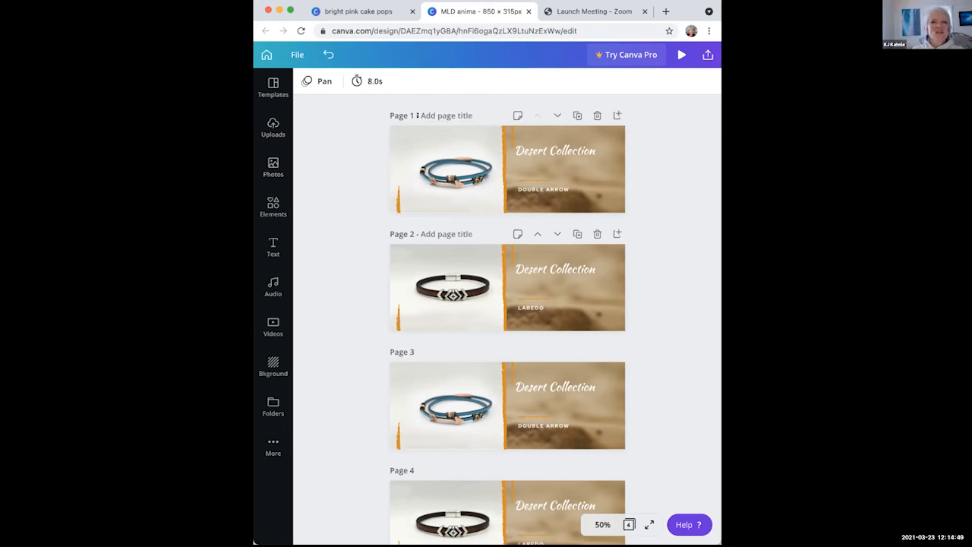
click(312, 77)
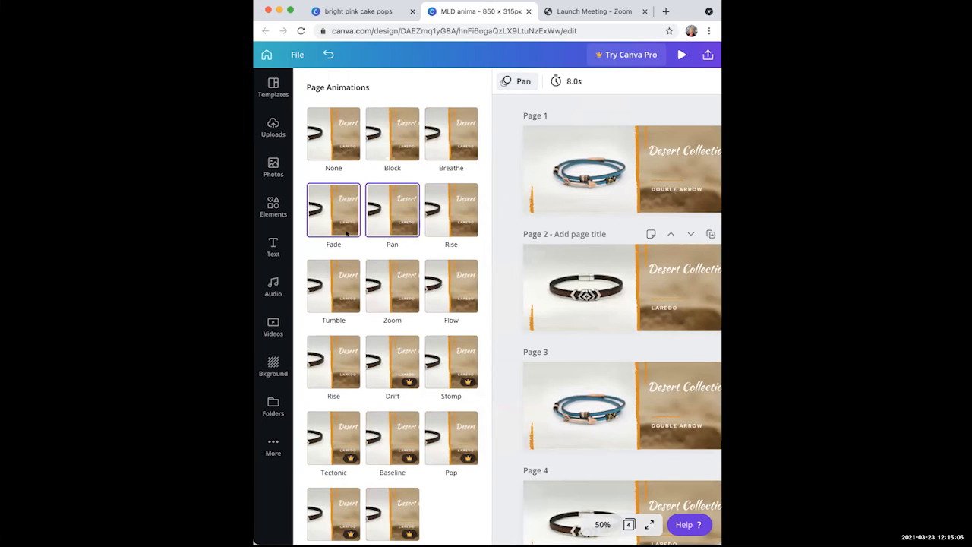
click(385, 216)
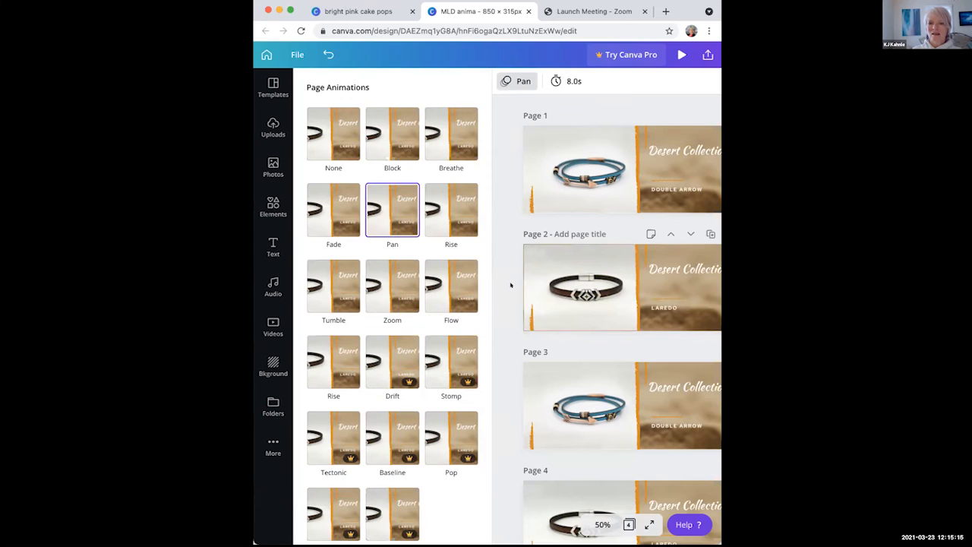
click(446, 206)
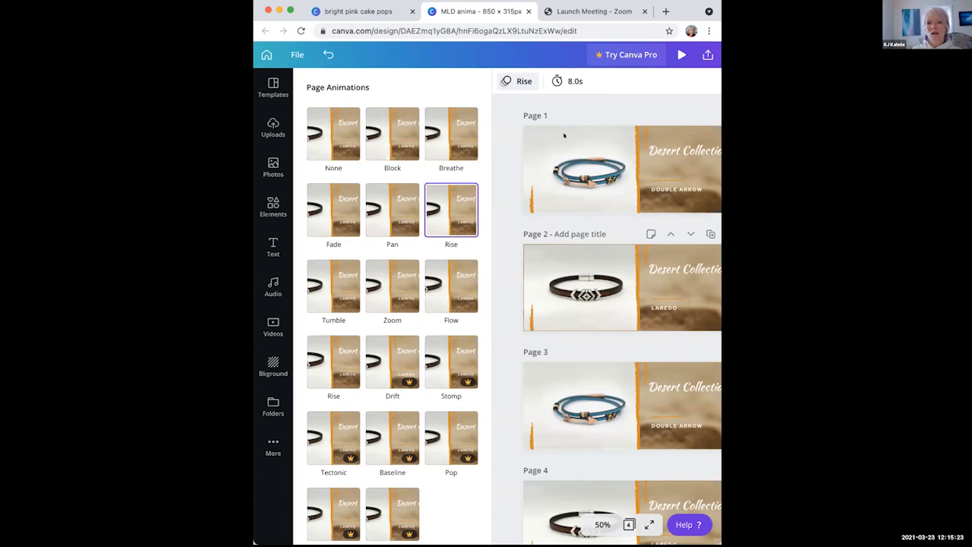
click(512, 152)
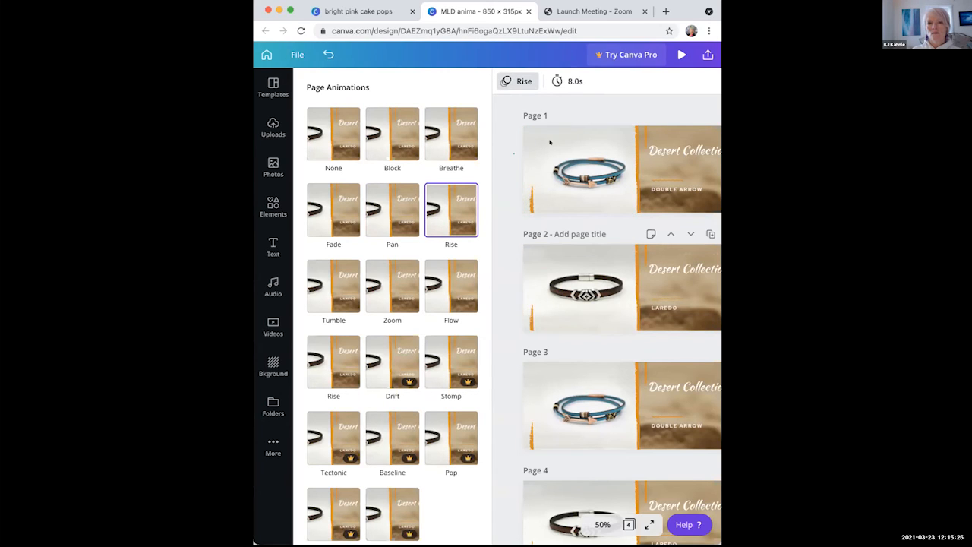
click(548, 135)
click(549, 134)
click(387, 242)
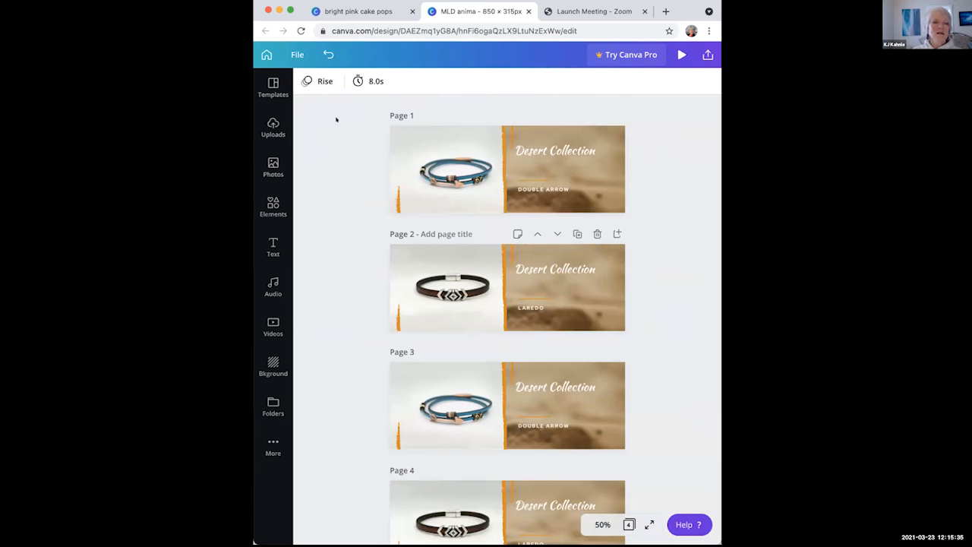
- Change page 2's page animation back to Pan
click(322, 80)
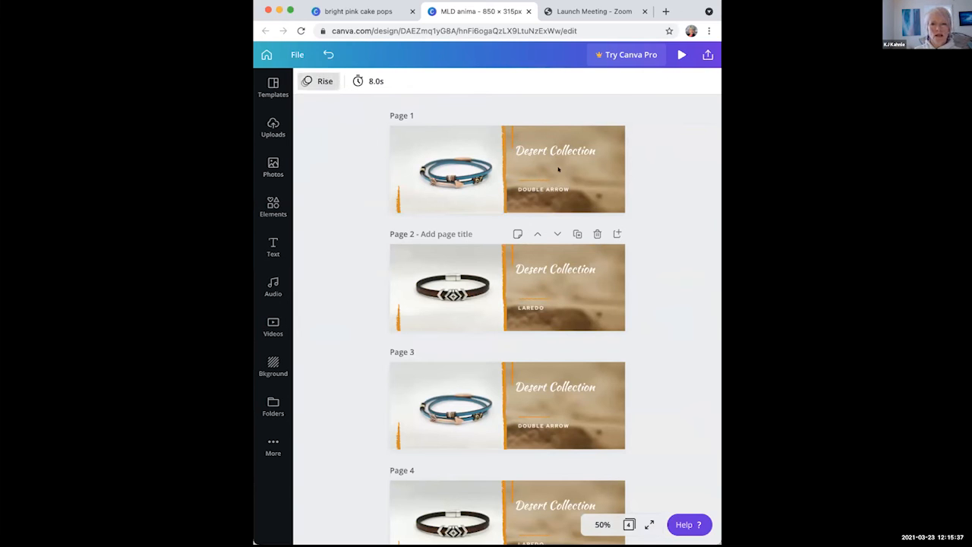
click(516, 82)
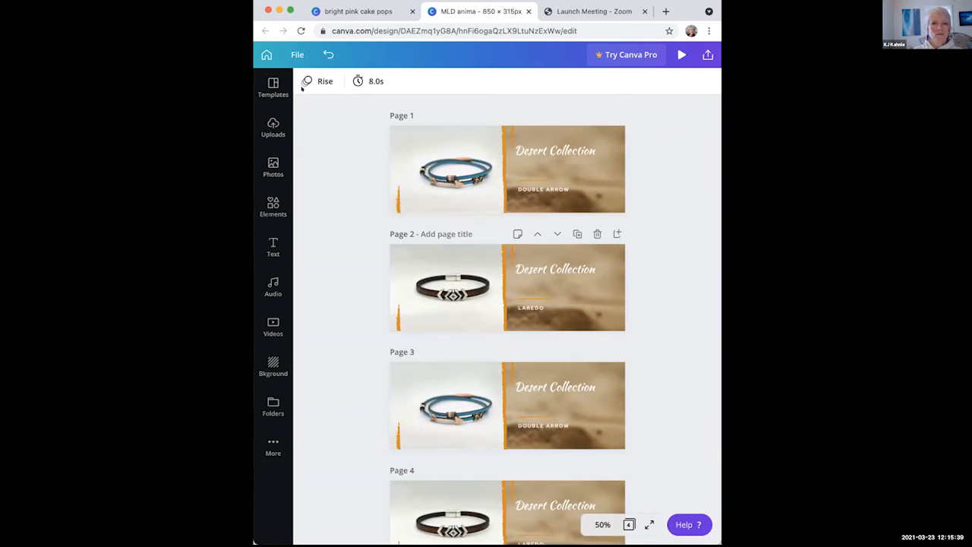
click(319, 80)
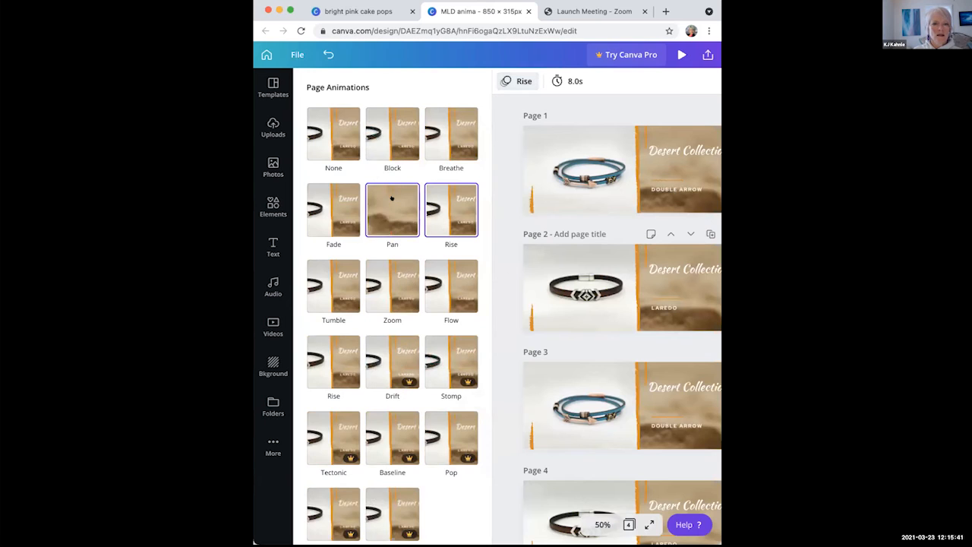
click(417, 207)
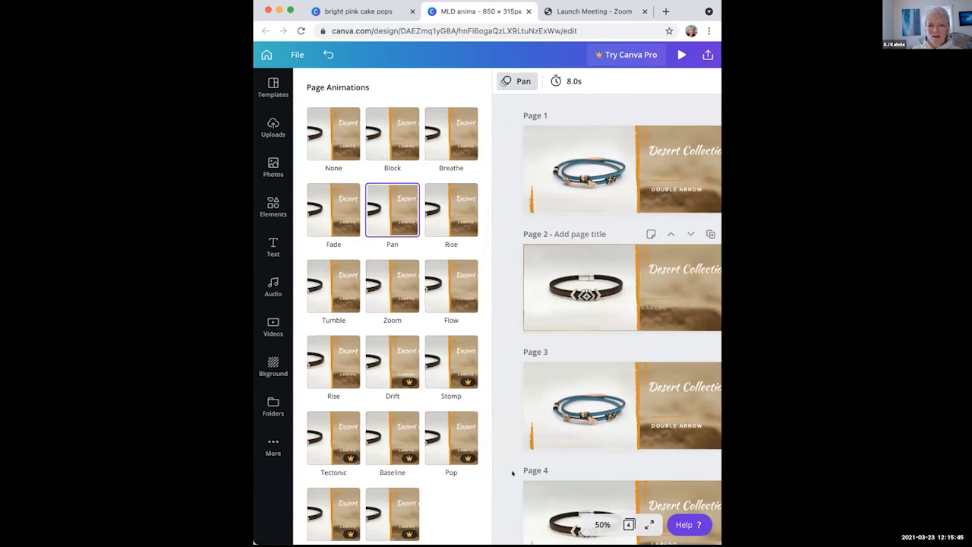
- Apply the Tumble page animation to page 3, the copied Double Arrow page
scroll(513, 473, down, 2)
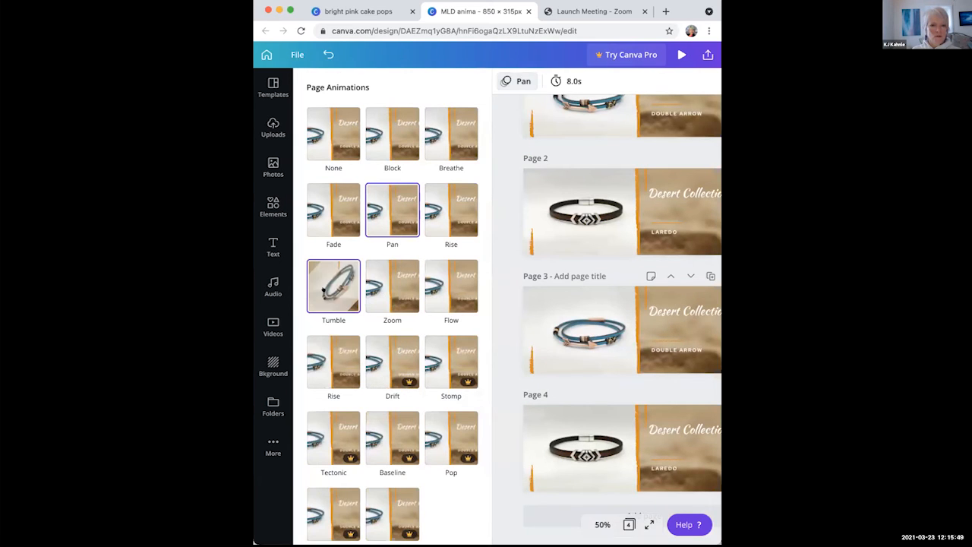
click(334, 285)
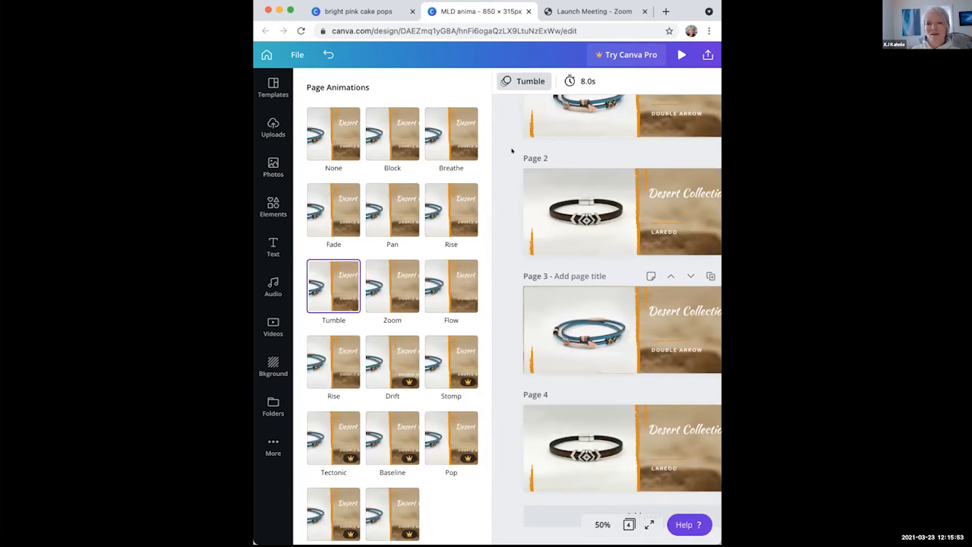
- Apply the Block page animation to page 2, the Laredo page
click(391, 210)
key(Escape)
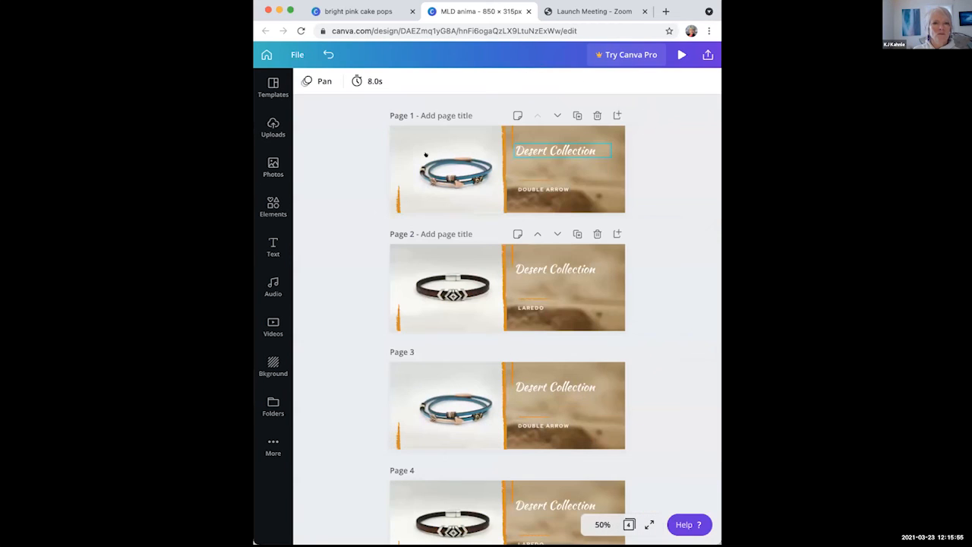
click(317, 81)
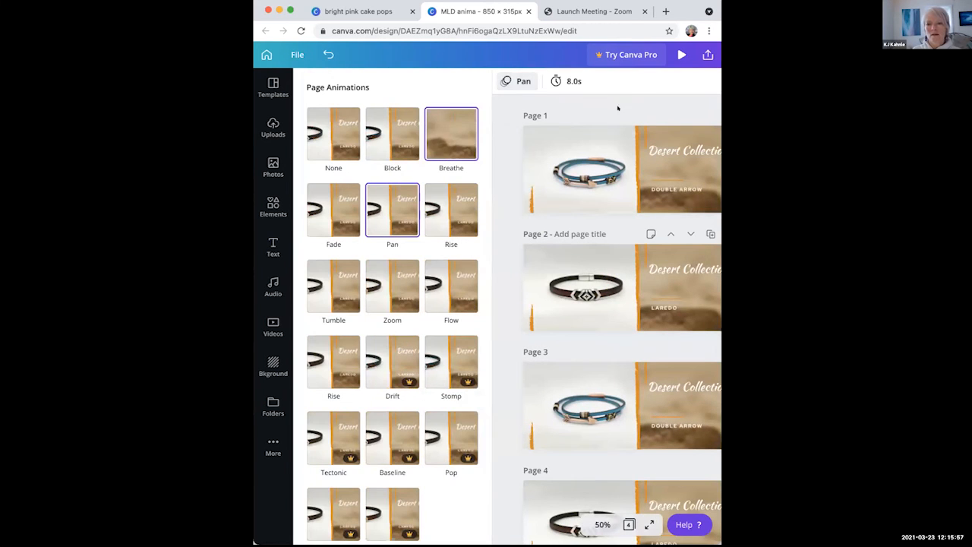
click(392, 134)
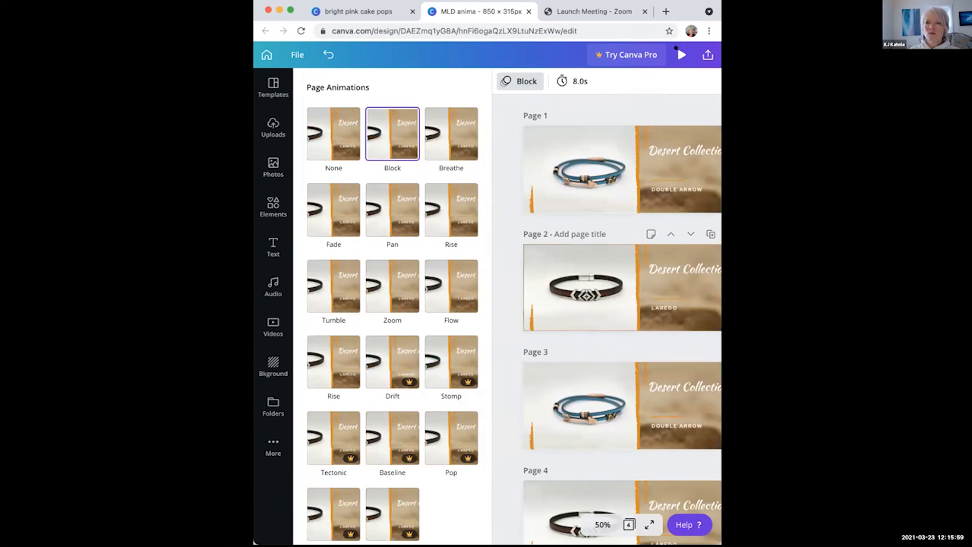
- Preview the four-page animation, skipping ahead to near the end of the playback, and close the preview
click(680, 54)
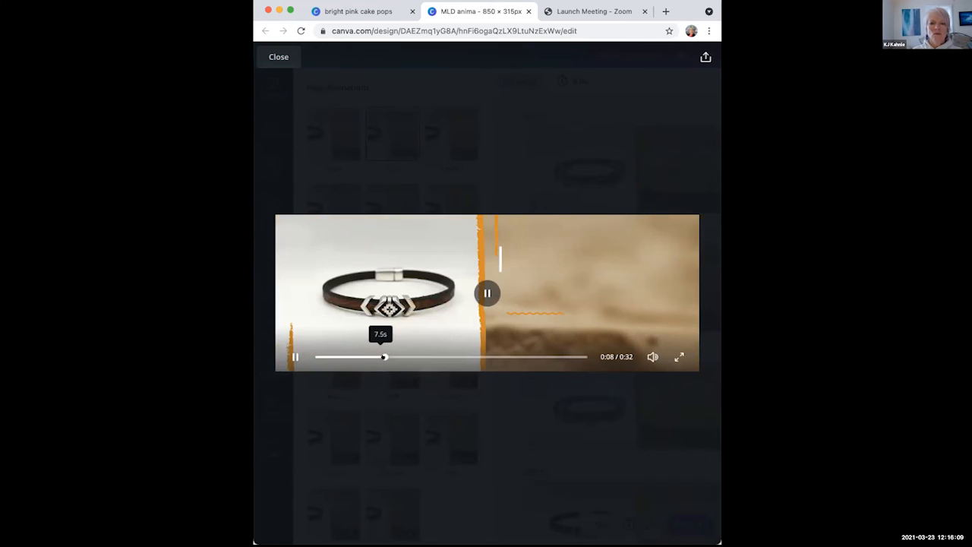
drag(400, 357, 438, 357)
drag(459, 356, 563, 357)
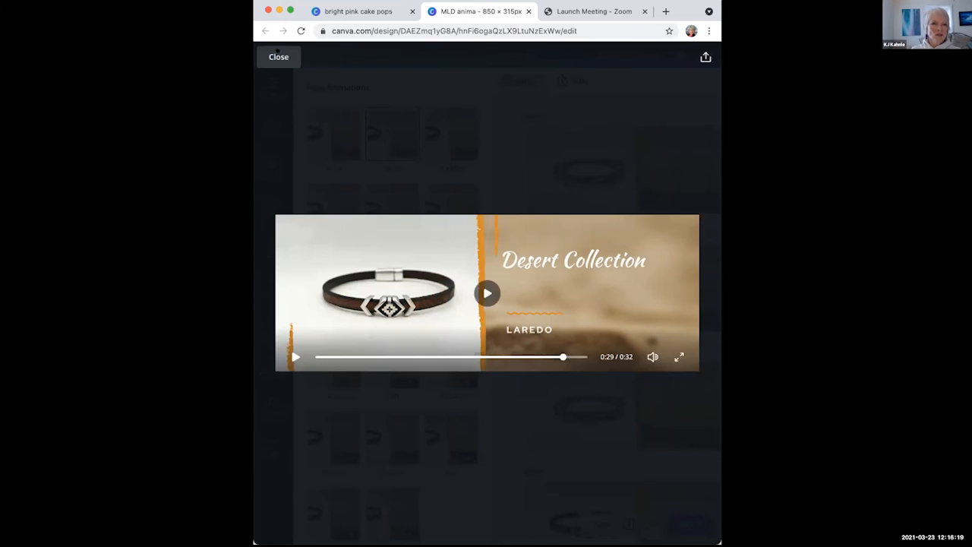
click(514, 505)
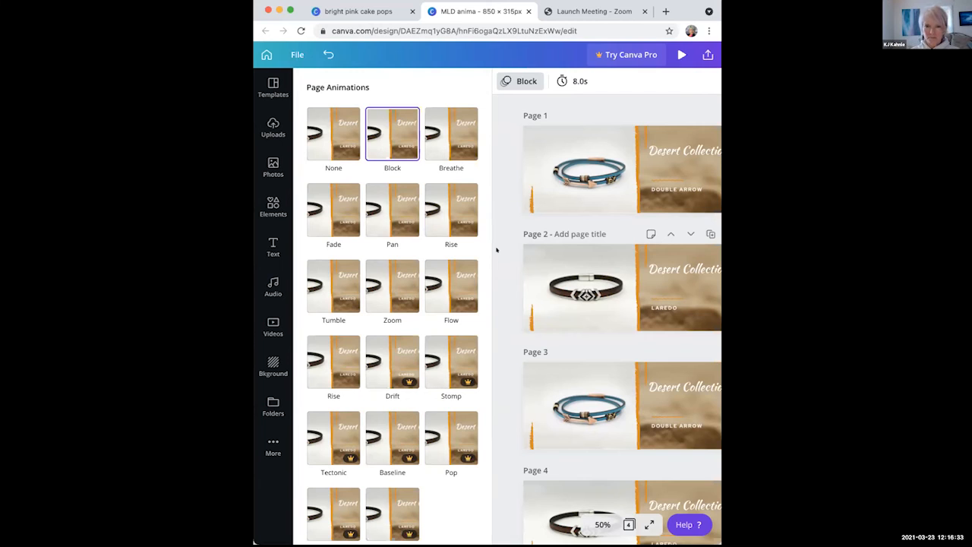
- View the pages in grid view, return to the page list and set the canvas zoom to Fit
click(501, 250)
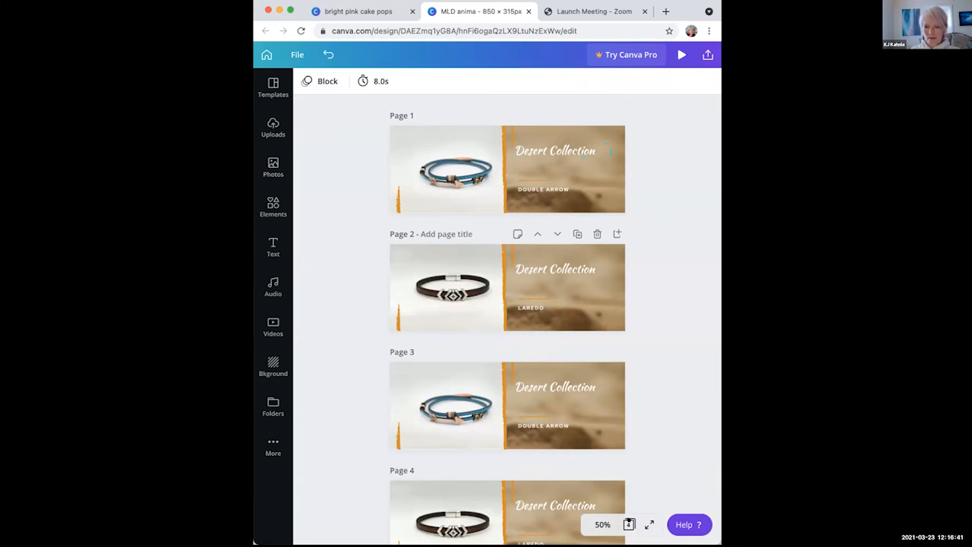
click(629, 524)
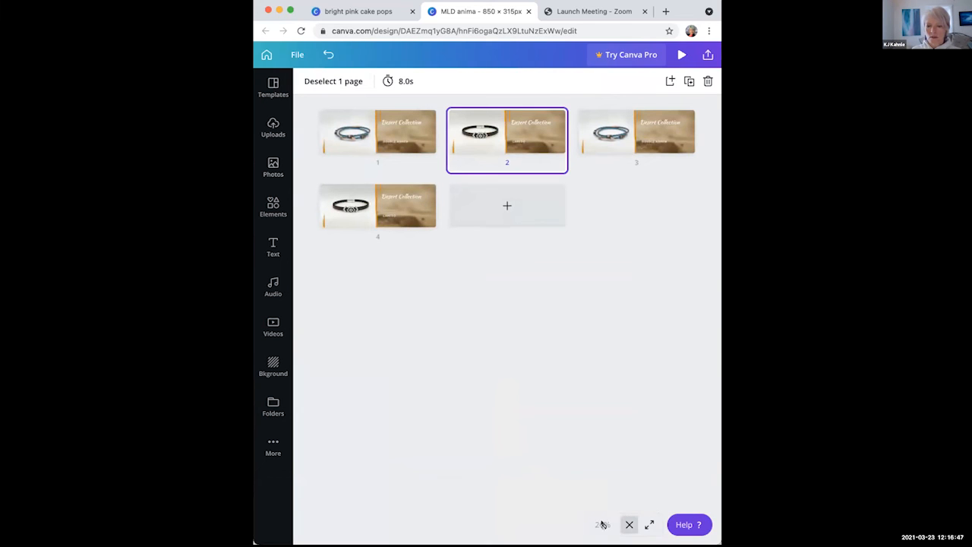
click(630, 523)
click(602, 523)
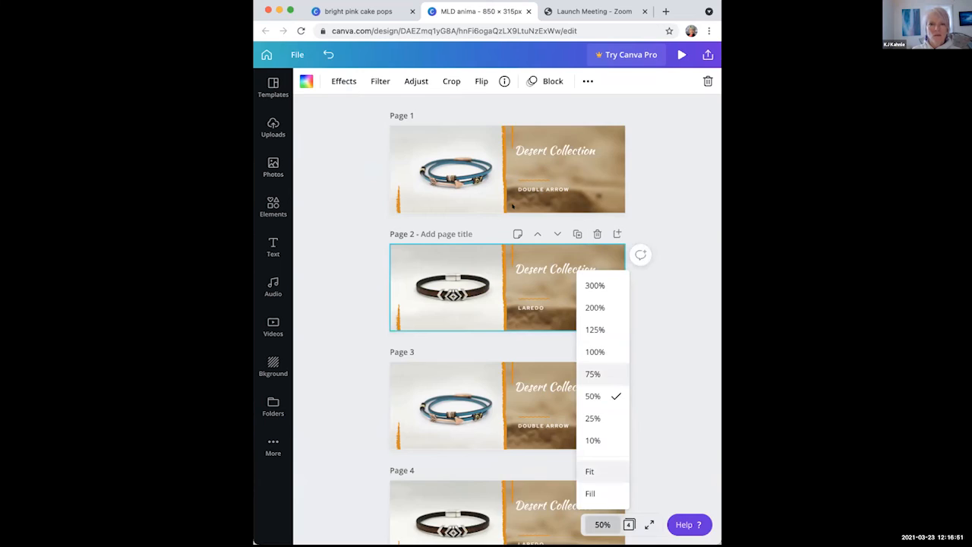
click(589, 471)
scroll(326, 144, up, 2)
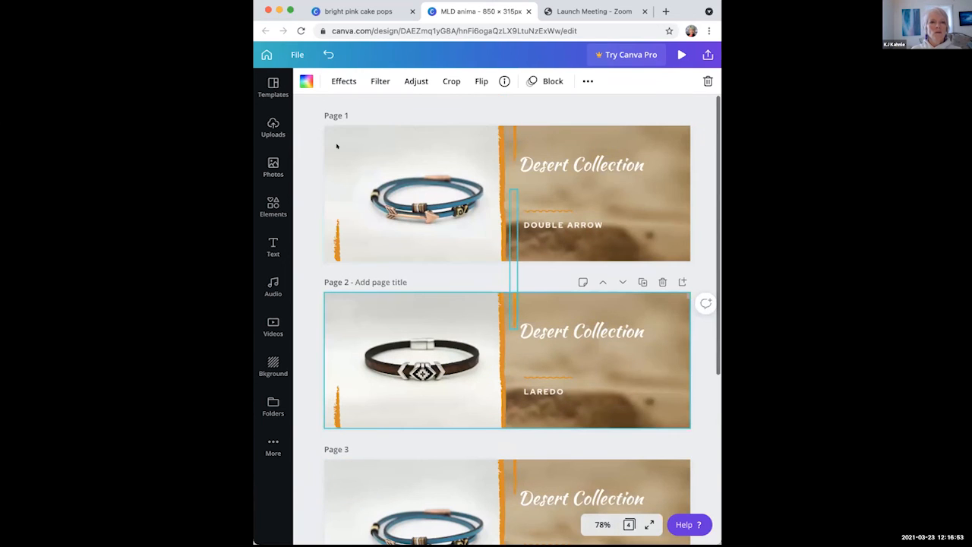
click(337, 145)
click(308, 151)
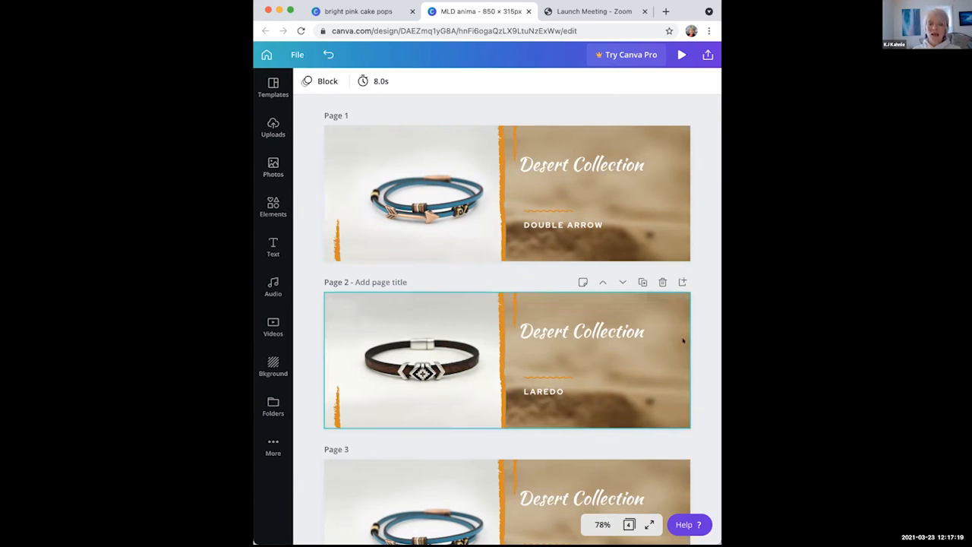
- Delete the last two pages, the copied Laredo and Double Arrow pages
scroll(671, 346, down, 5)
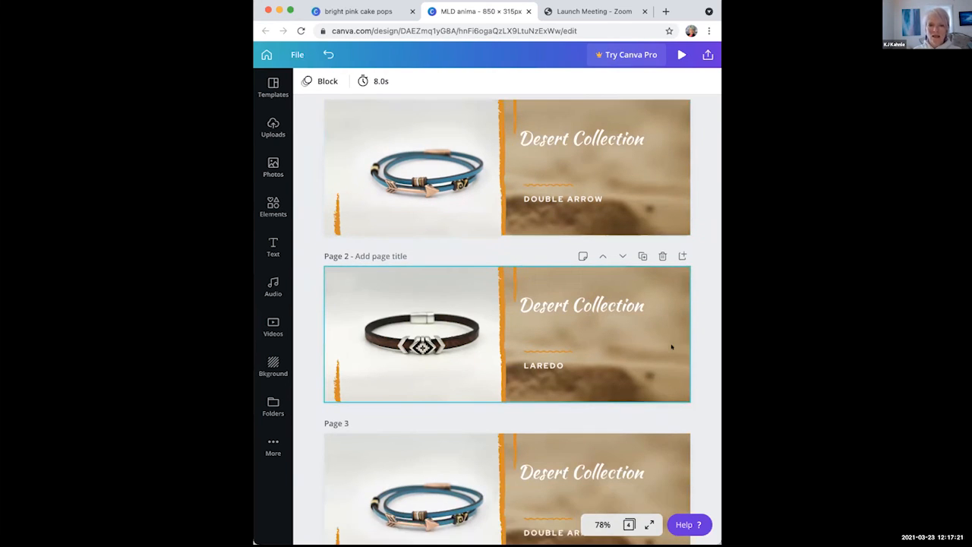
click(661, 345)
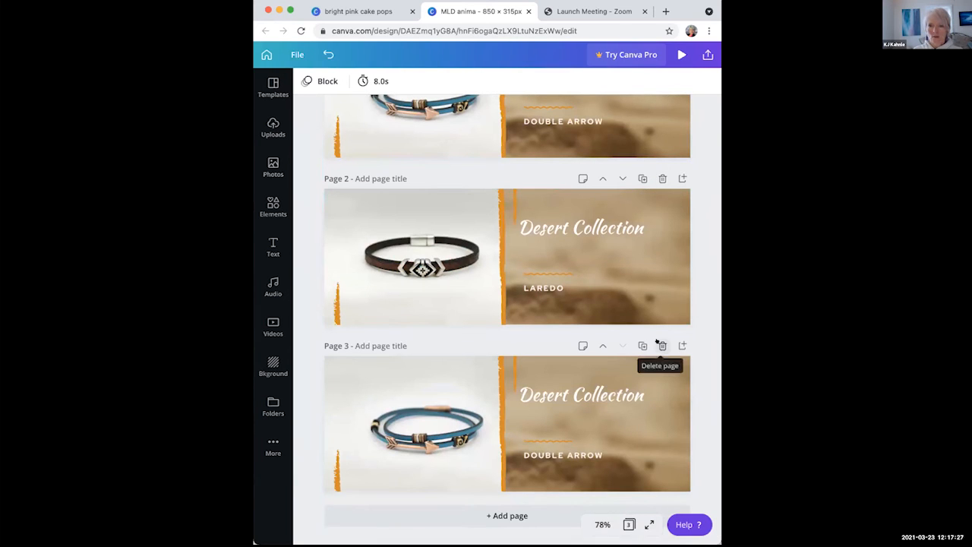
click(661, 345)
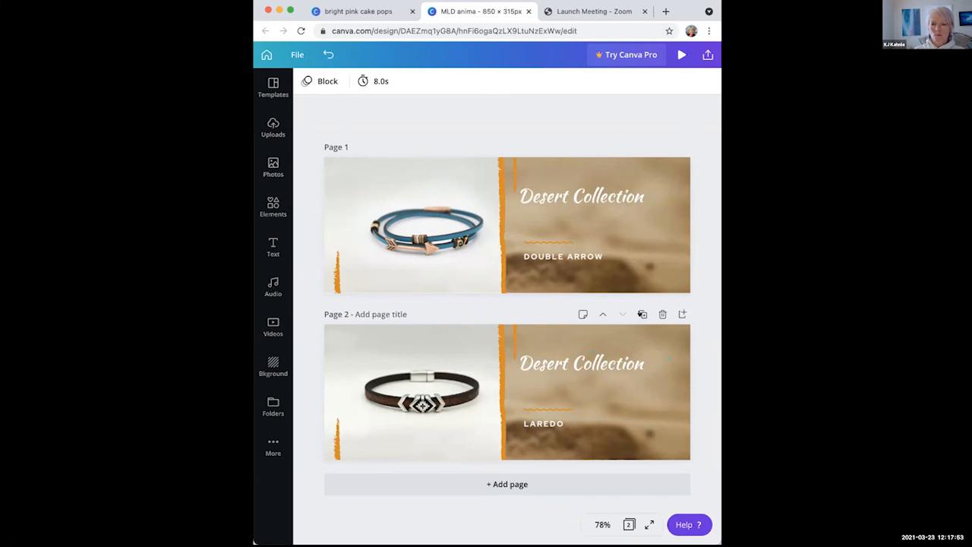
- Duplicate the Laredo and Double Arrow pages and move the Double Arrow copy down to page 3 so the bracelets alternate
click(642, 314)
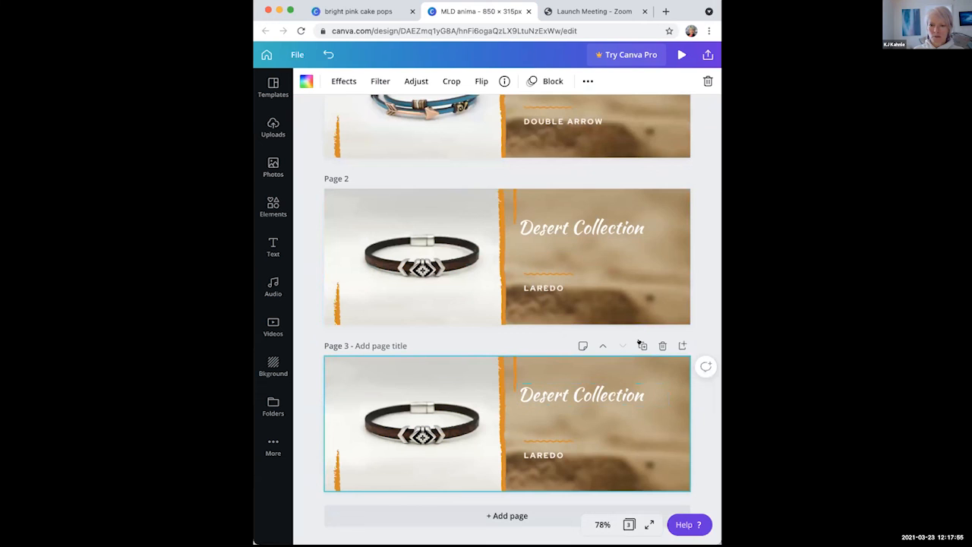
scroll(620, 210, up, 3)
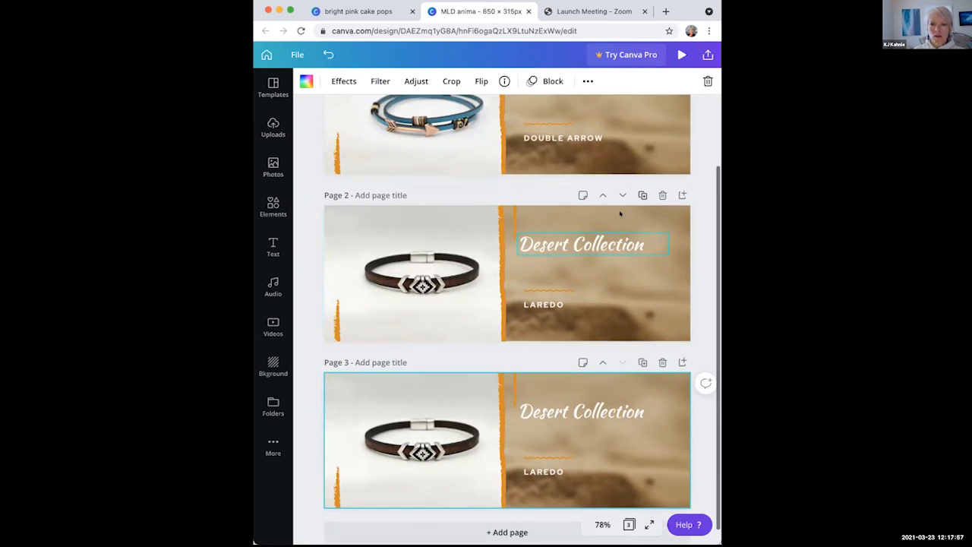
click(642, 114)
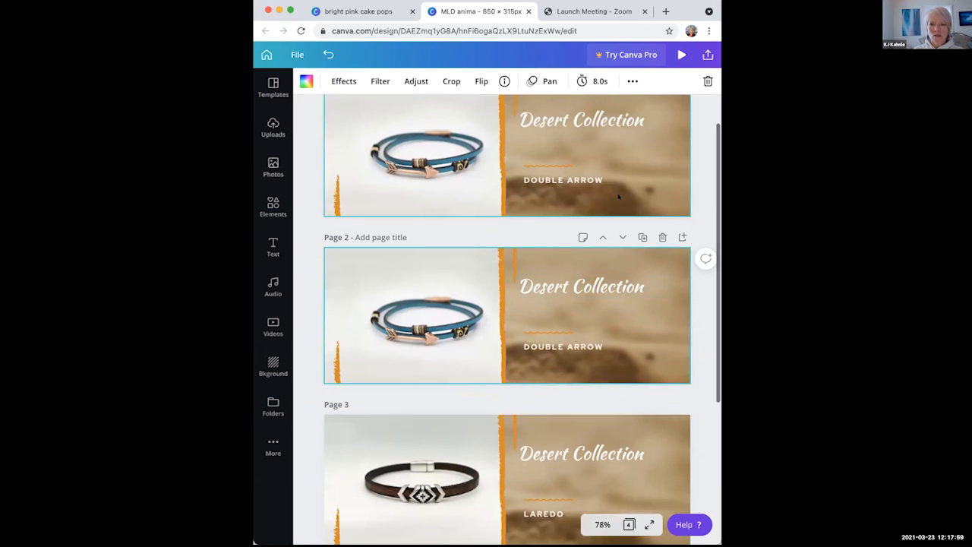
click(622, 133)
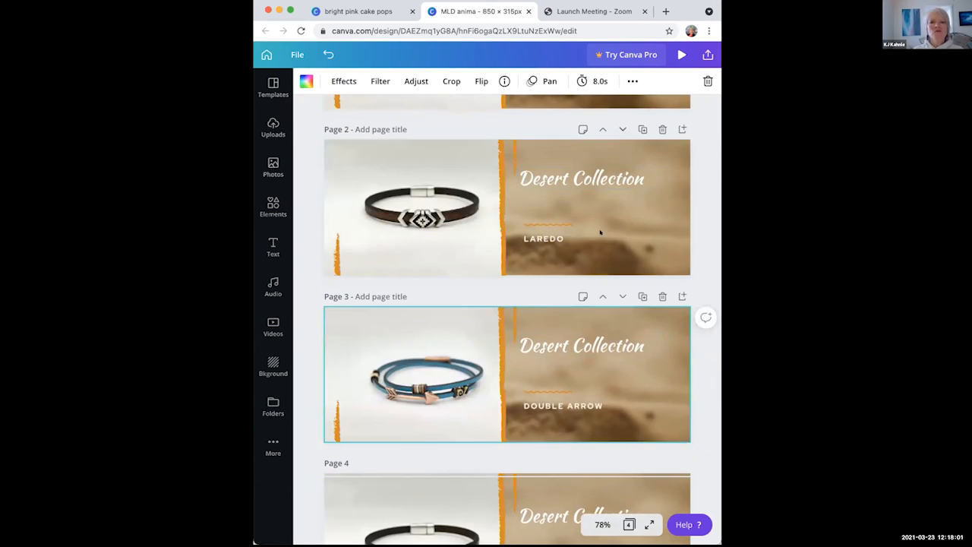
scroll(627, 408, up, 7)
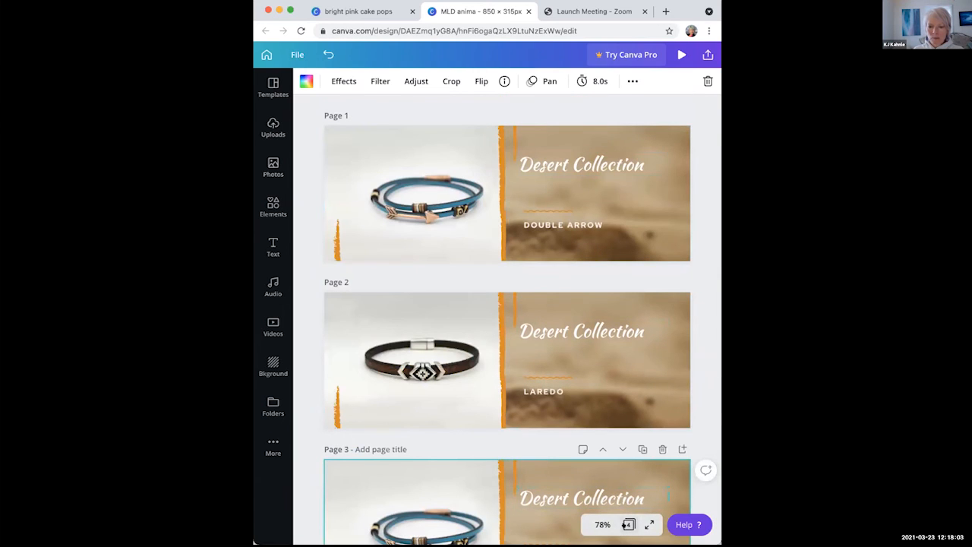
- Check the rebuilt page order in grid view and set the canvas zoom to 25%
click(626, 524)
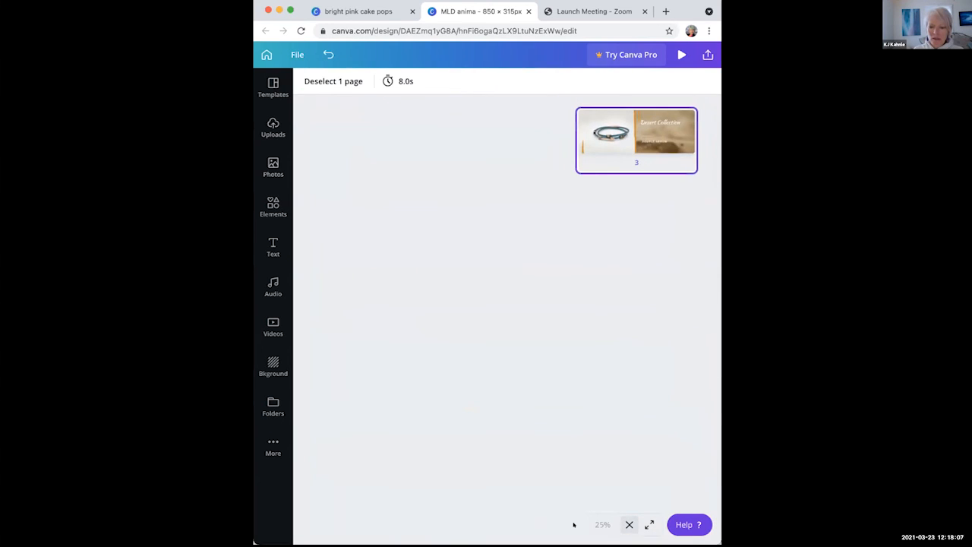
click(601, 524)
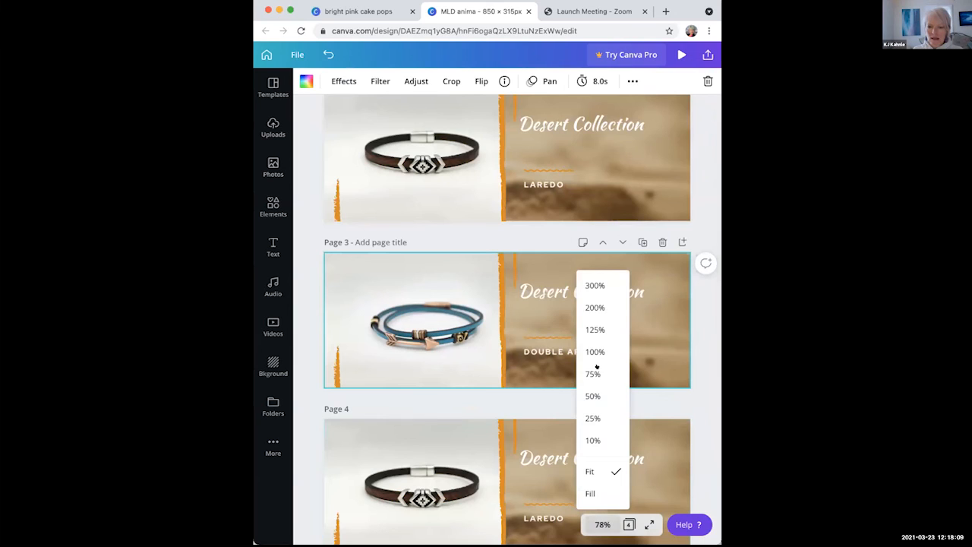
click(595, 416)
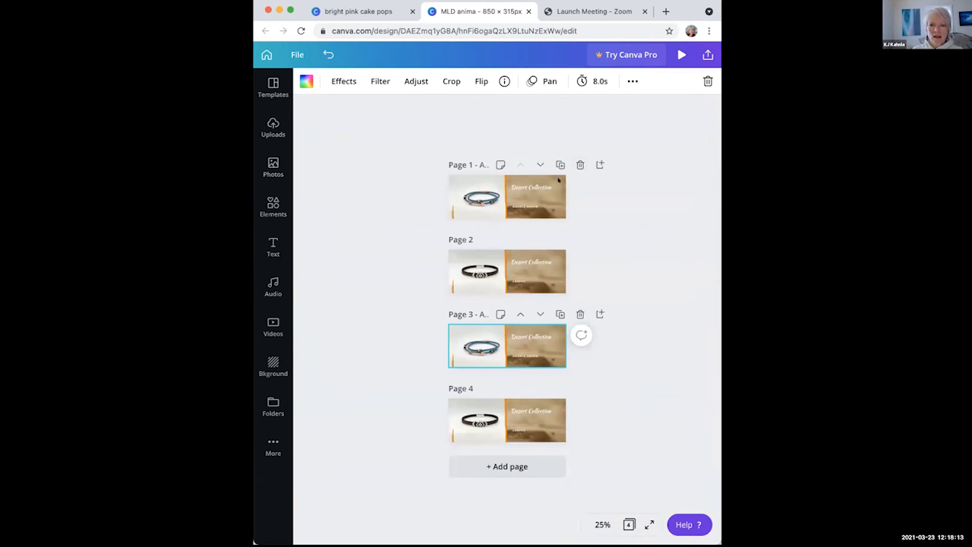
click(550, 204)
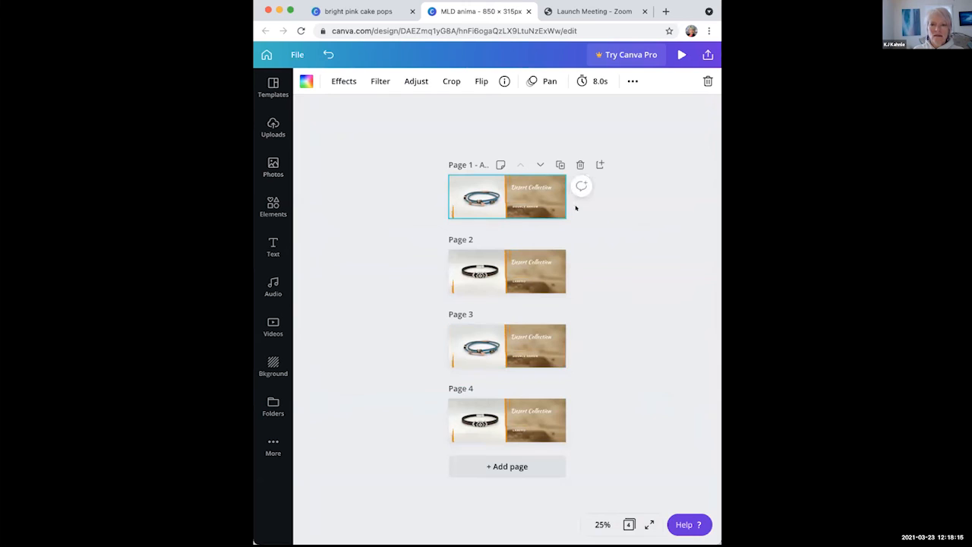
- Set the timing of page 3, the copied Double Arrow page, to 18.0 seconds
click(367, 81)
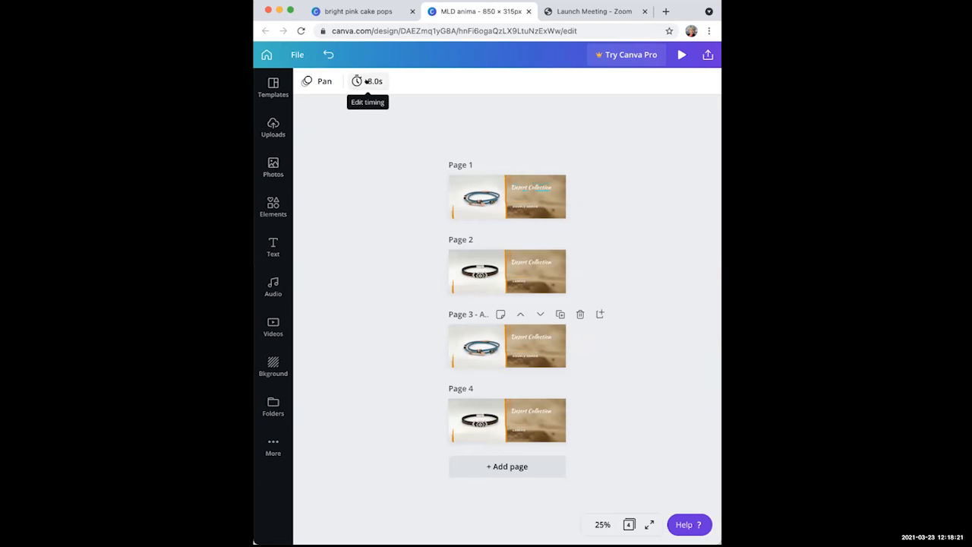
click(367, 81)
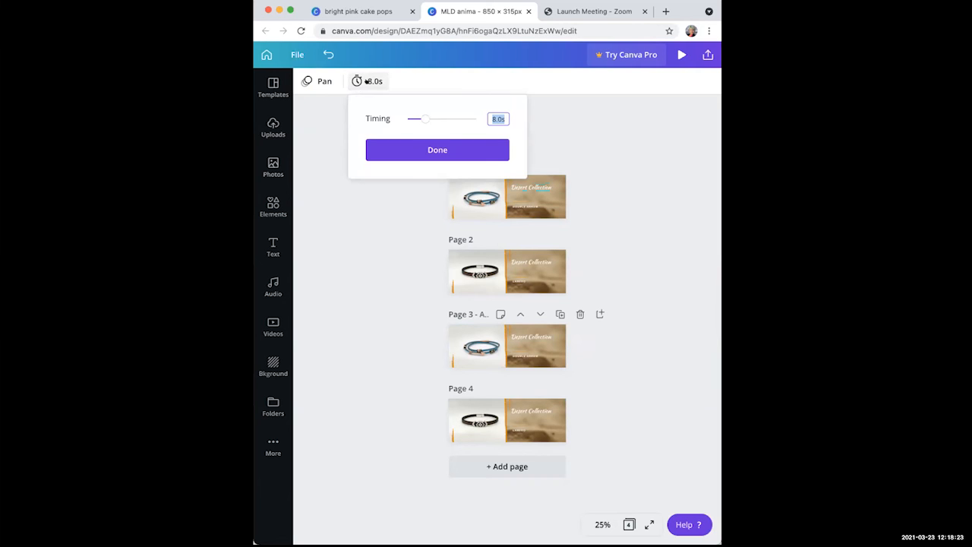
drag(420, 119, 448, 119)
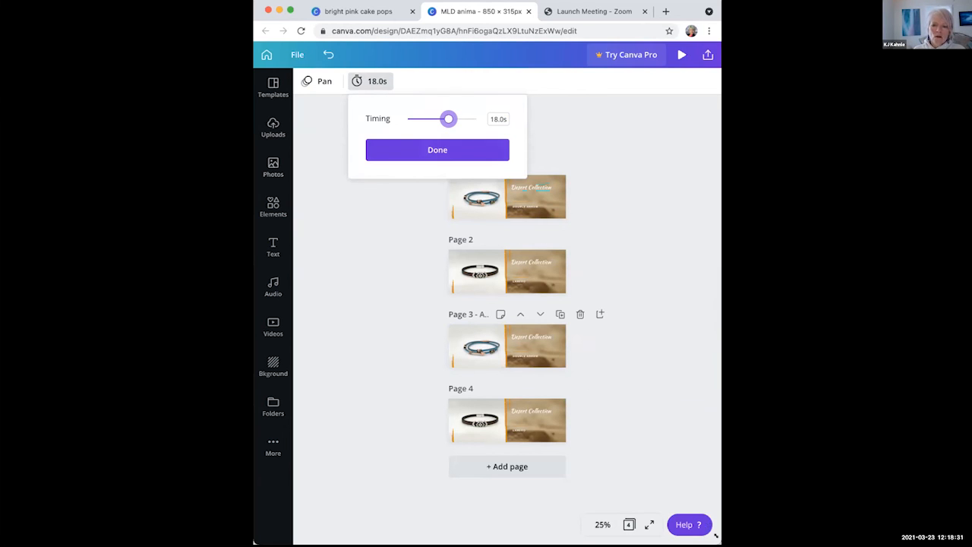
click(540, 339)
- Resize the browser window to a tall shape so all four pages fit in view
click(549, 277)
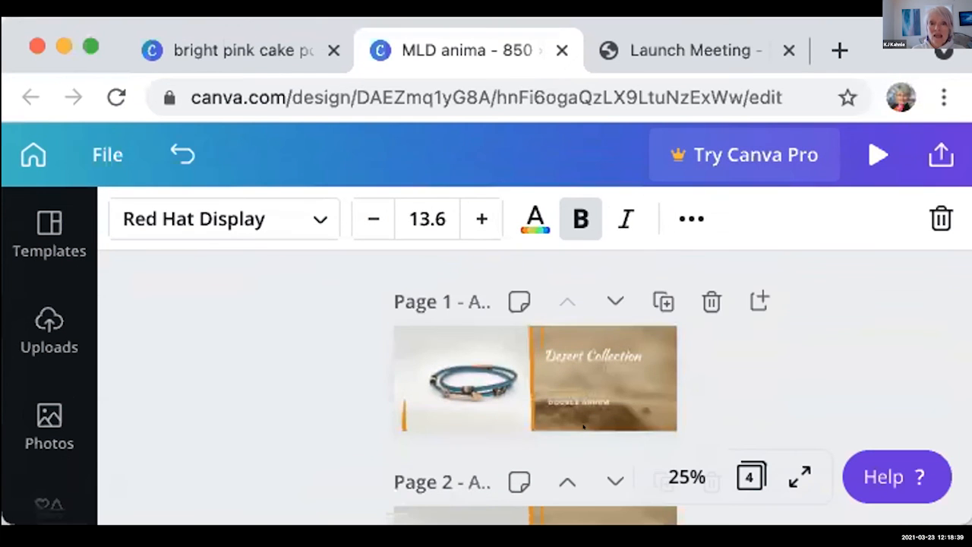
scroll(577, 410, down, 3)
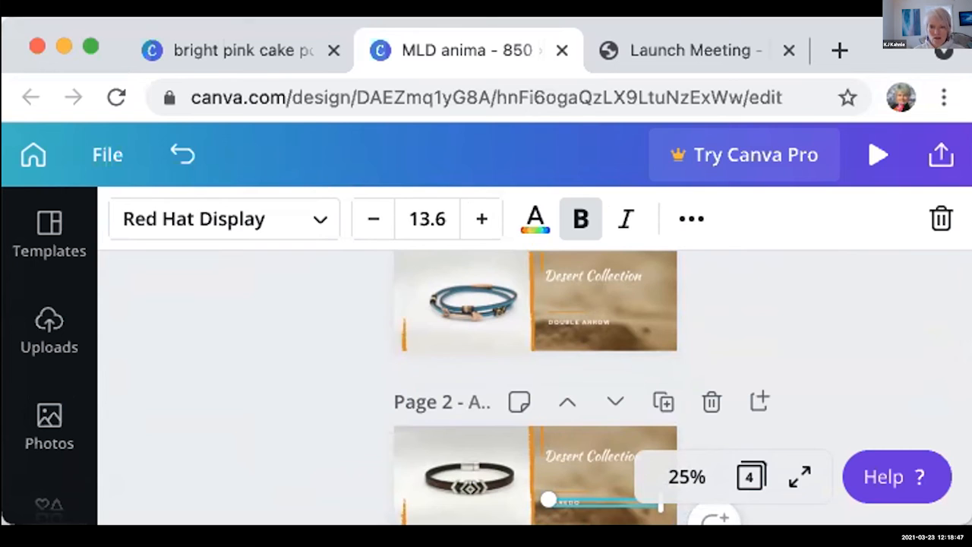
drag(970, 523, 719, 543)
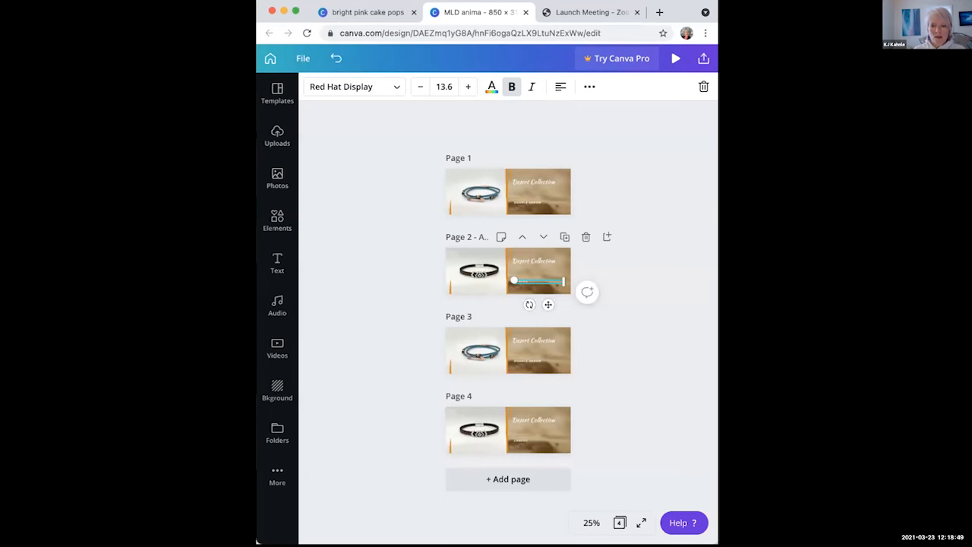
- Add a blank page after page 4 and delete it again
click(607, 399)
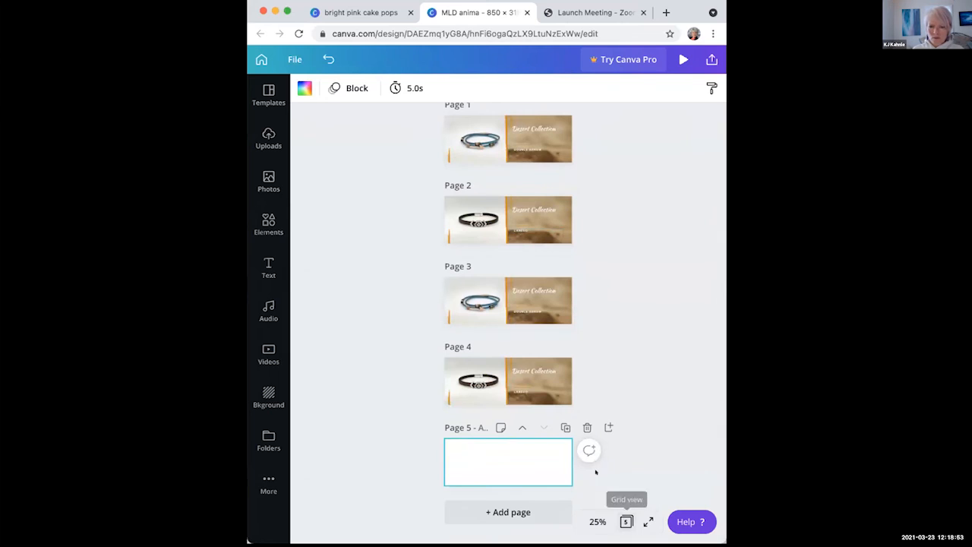
click(586, 428)
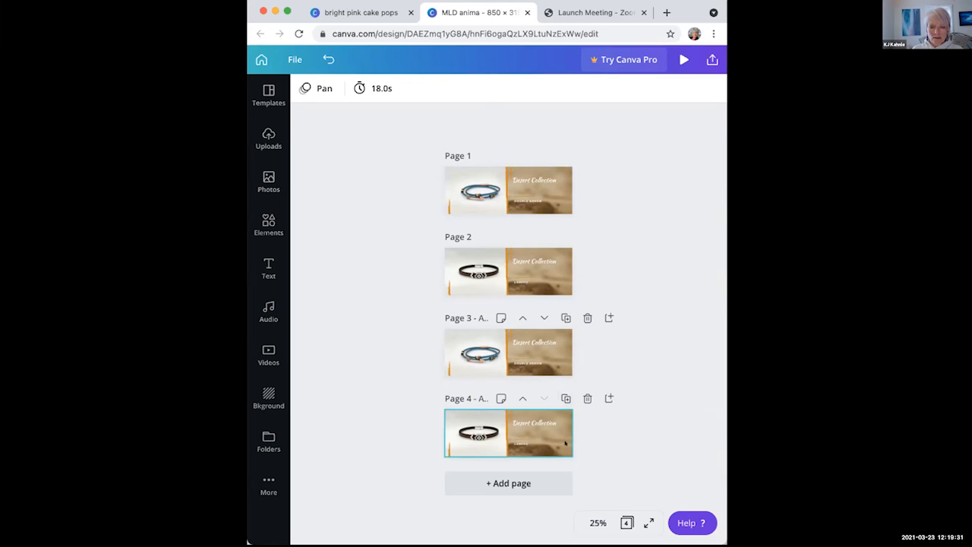
- Look over the four pages in grid view, return to the page list and set the canvas zoom to 125%
click(619, 517)
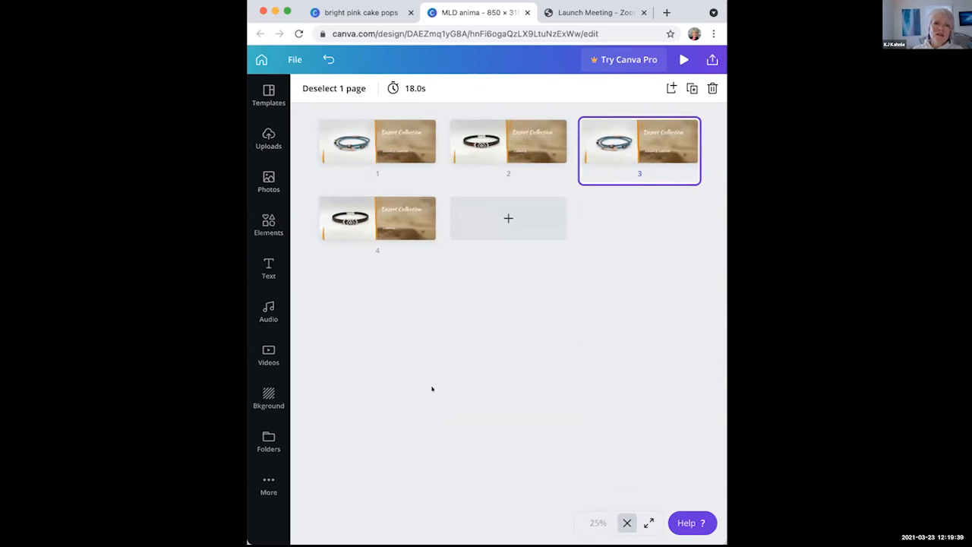
click(621, 522)
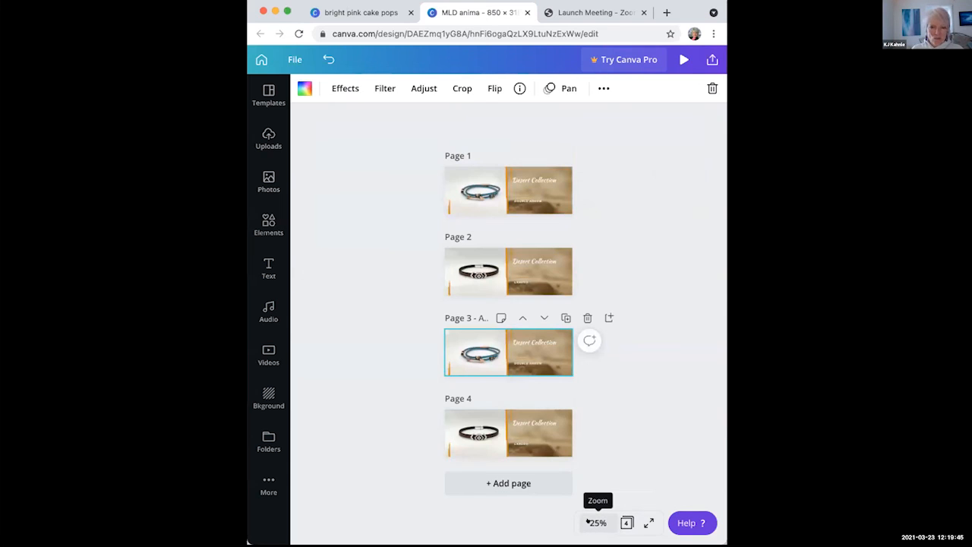
click(588, 522)
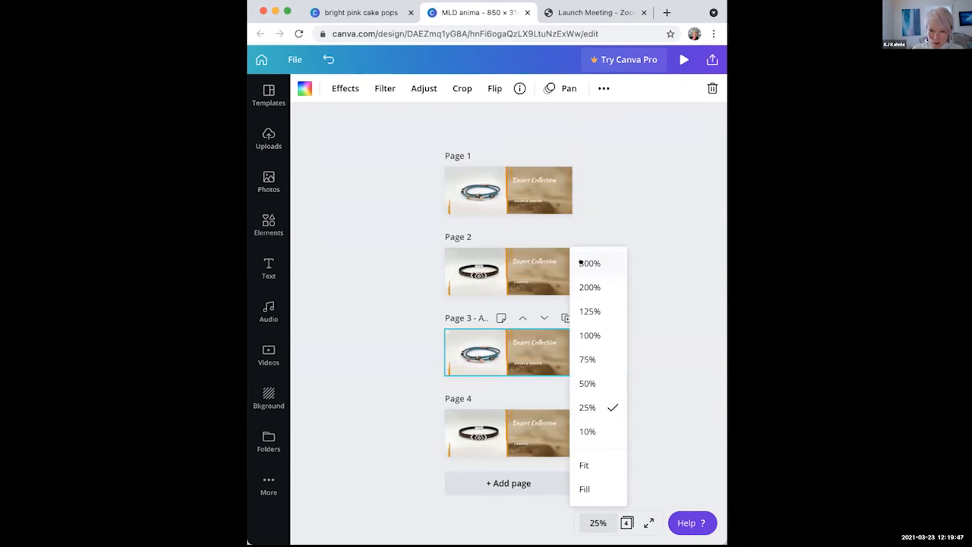
click(587, 311)
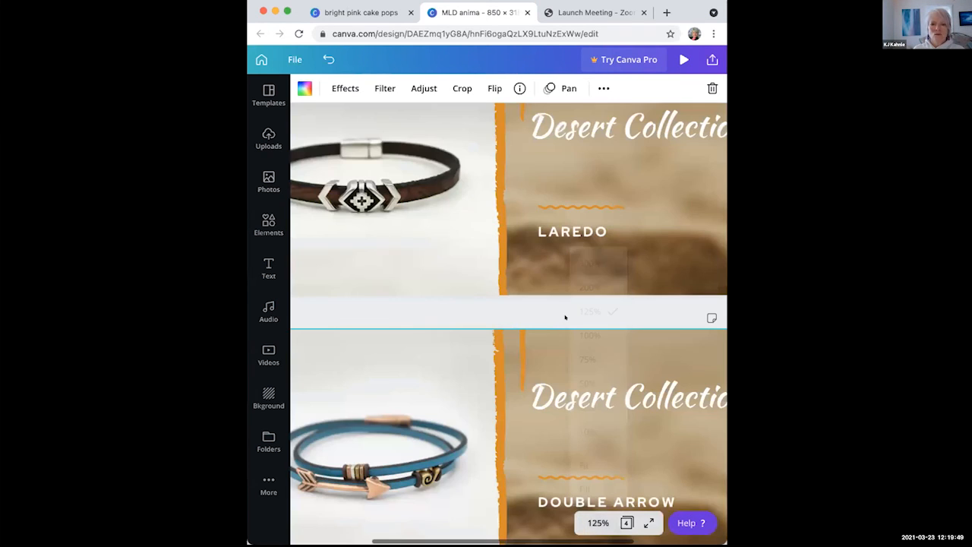
- Set the timing of page 4, the copied Laredo page, to 12.5 seconds
scroll(565, 318, down, 10)
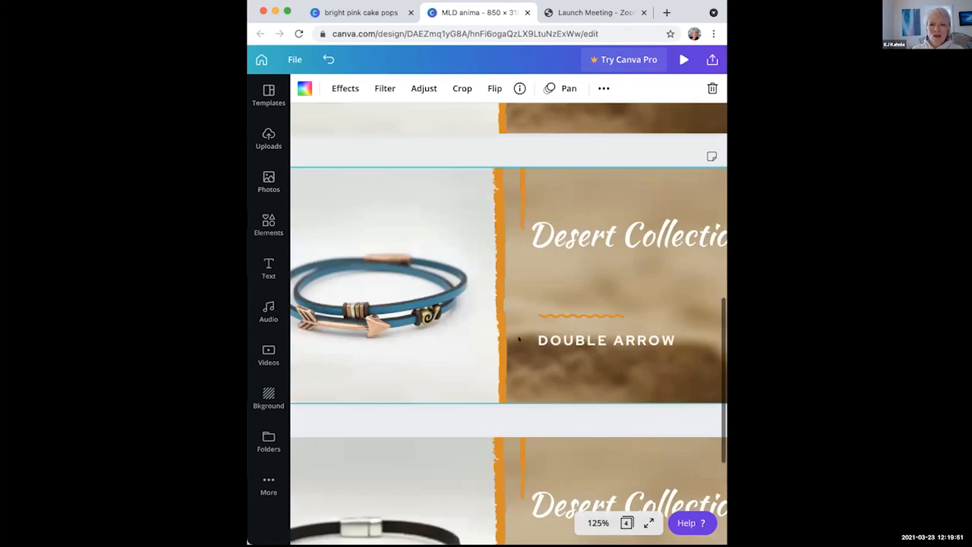
click(443, 483)
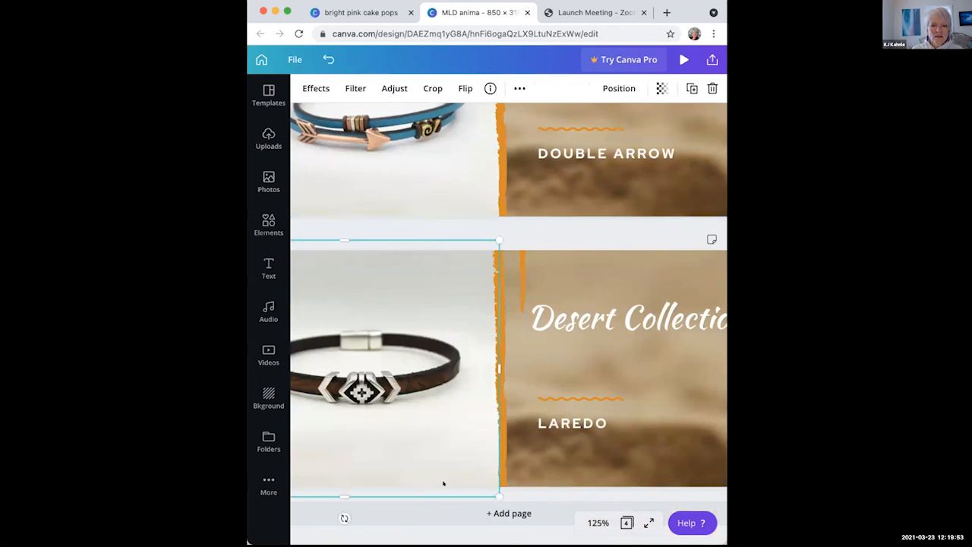
click(526, 493)
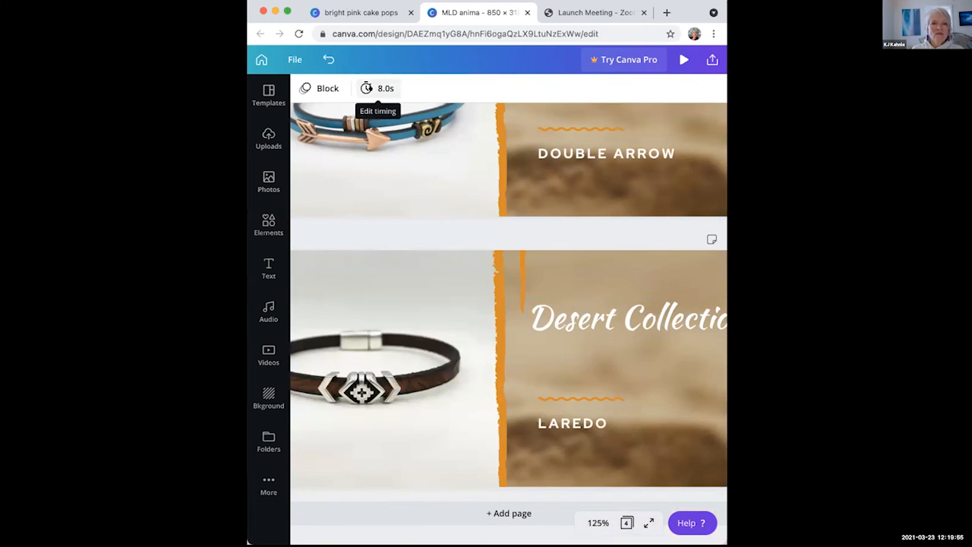
click(379, 85)
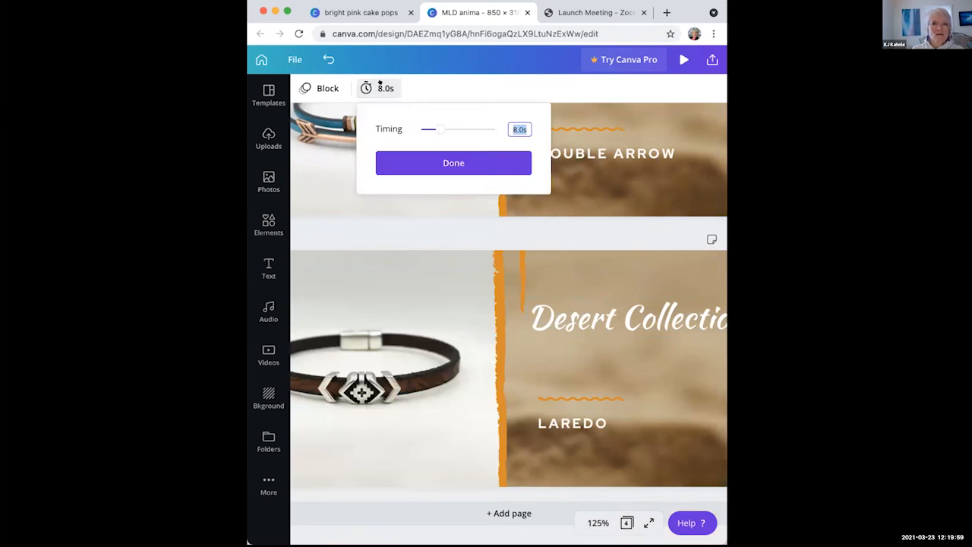
drag(439, 129, 446, 129)
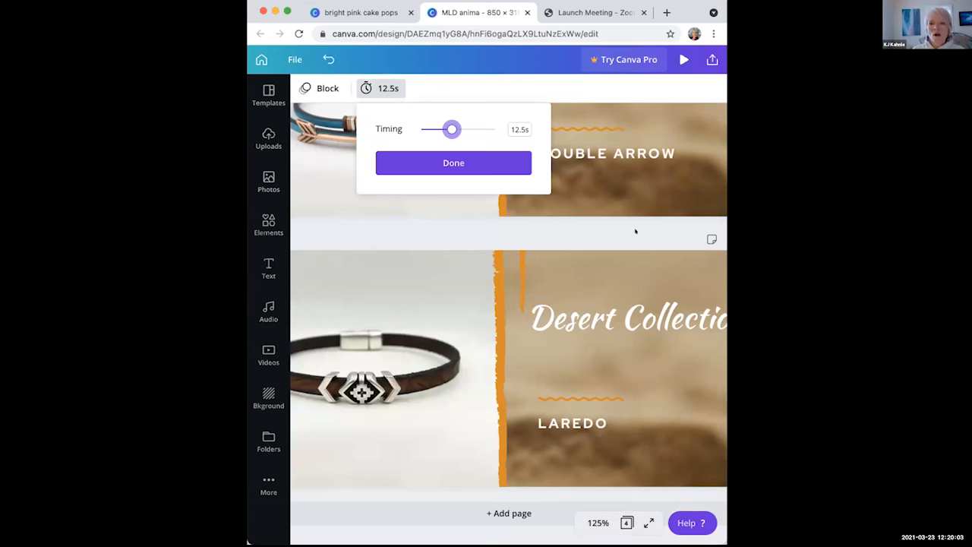
- Duplicate page 4, the Laredo page, and select the new copy to show its animation and timing options
scroll(636, 232, right, 2)
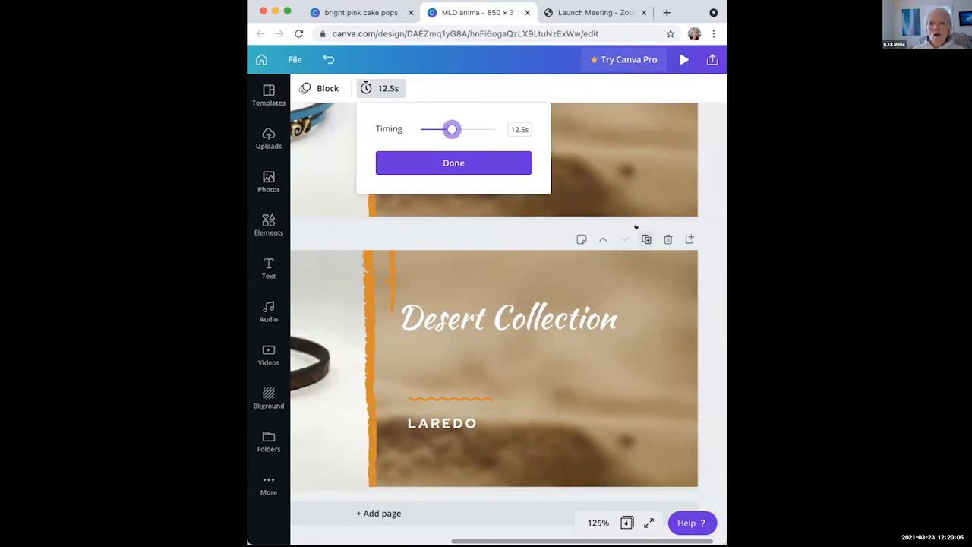
click(637, 229)
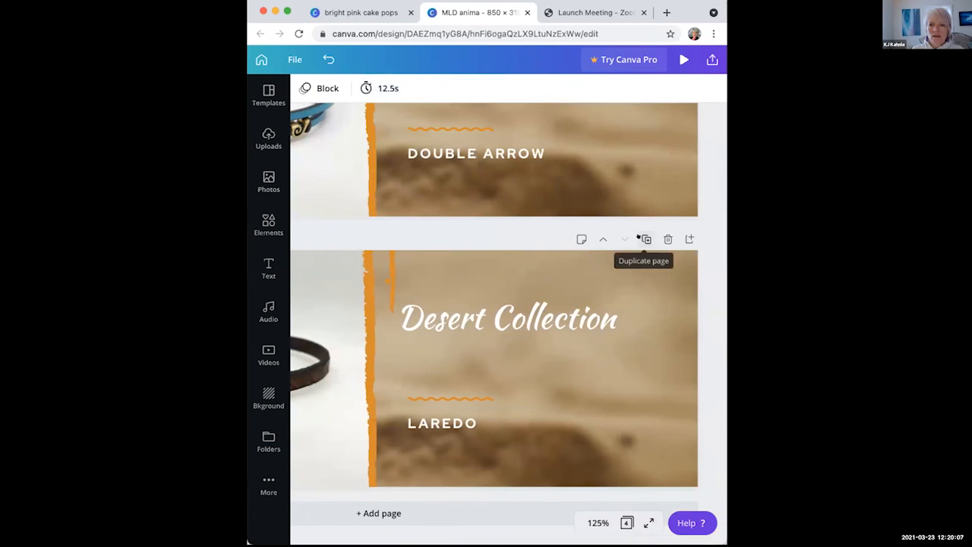
click(644, 238)
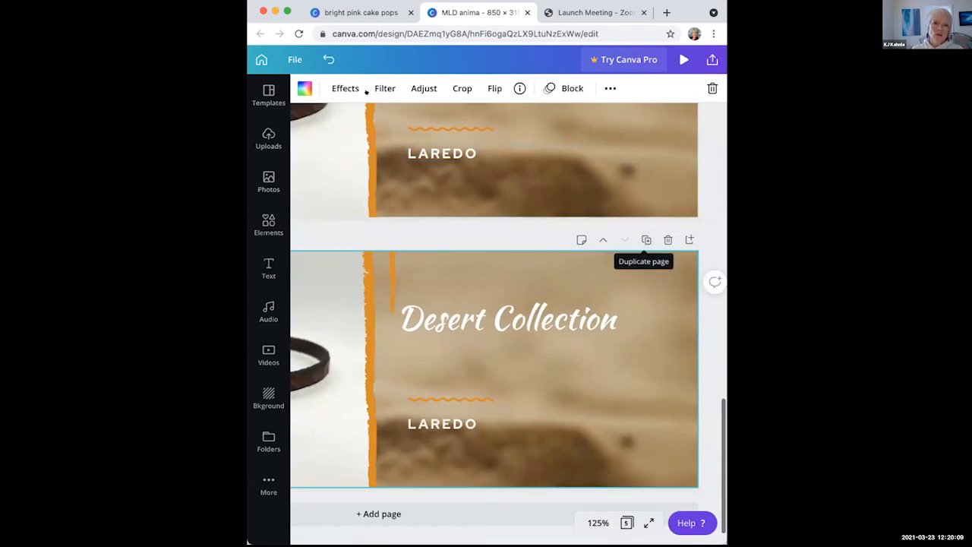
click(379, 88)
click(380, 89)
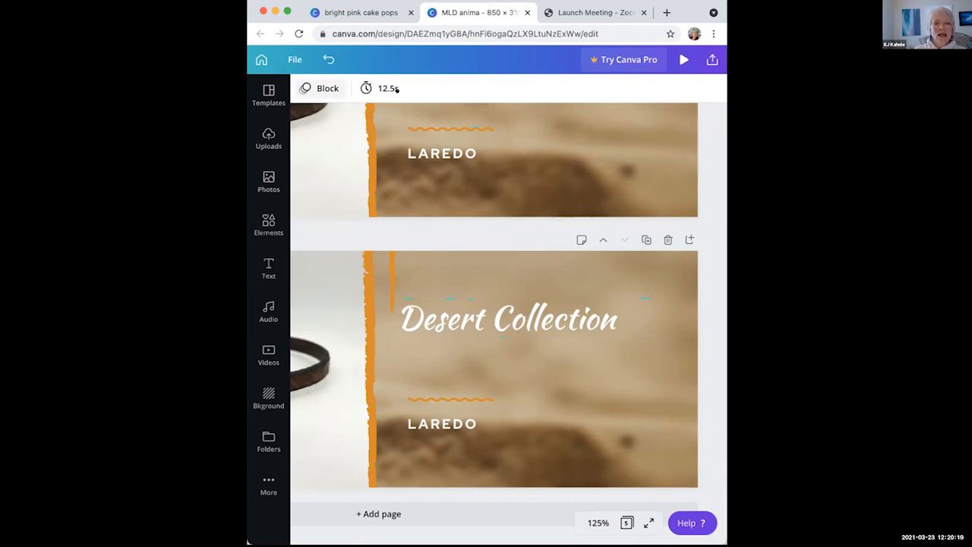
- Reduce the canvas zoom to 50% and look over pages 3 to 5 together
click(598, 523)
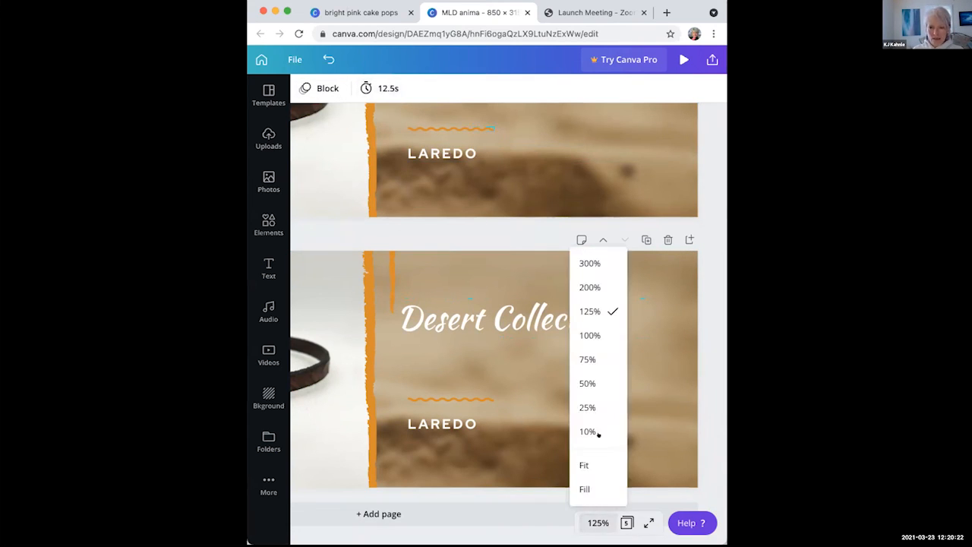
click(589, 359)
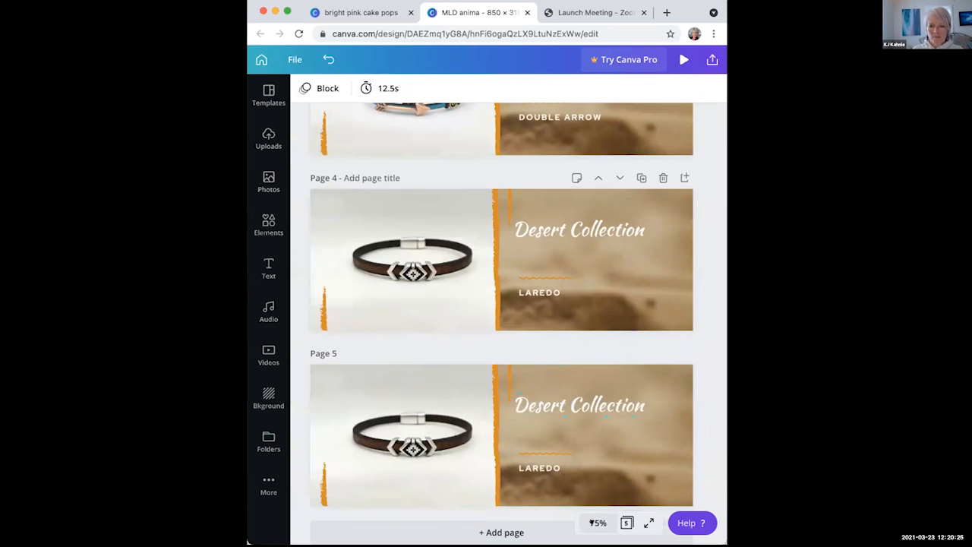
click(598, 523)
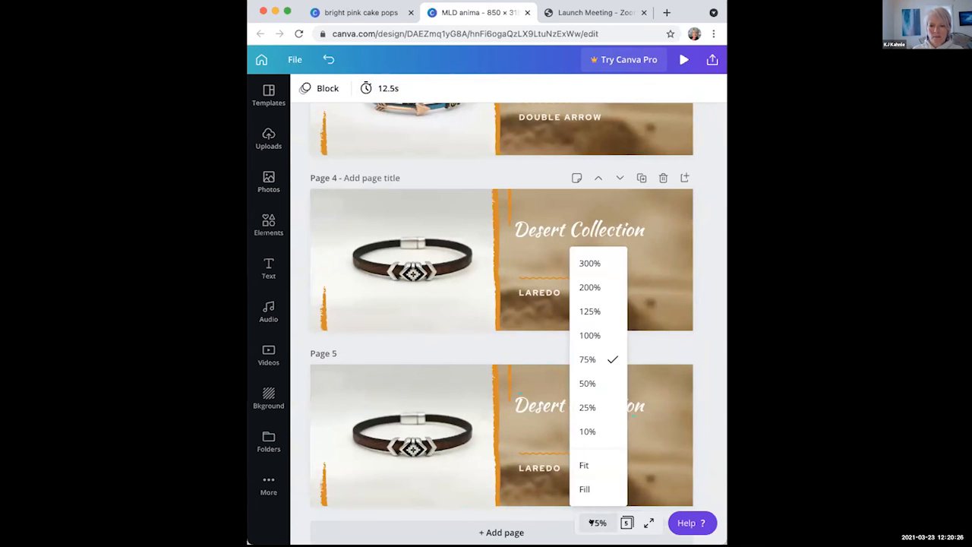
click(591, 383)
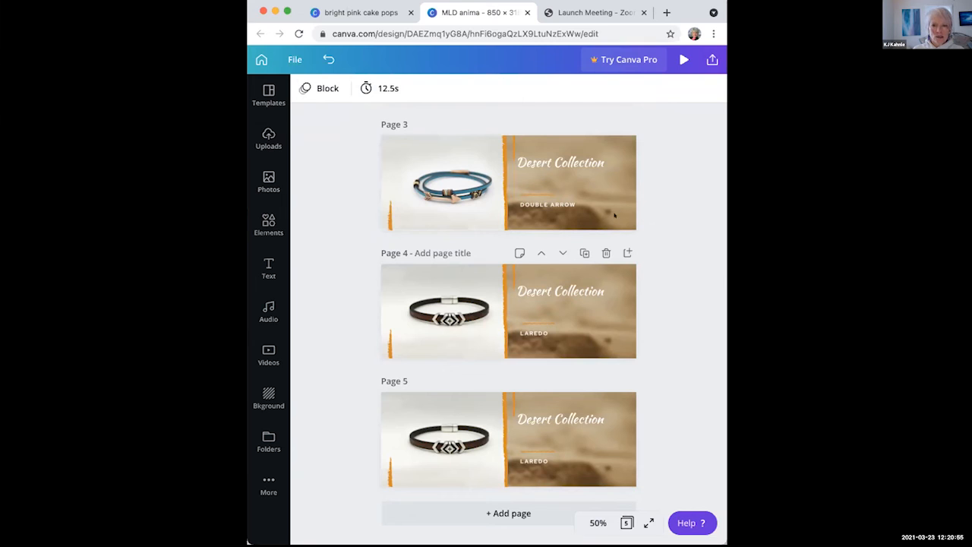
scroll(614, 216, up, 2)
scroll(614, 216, down, 2)
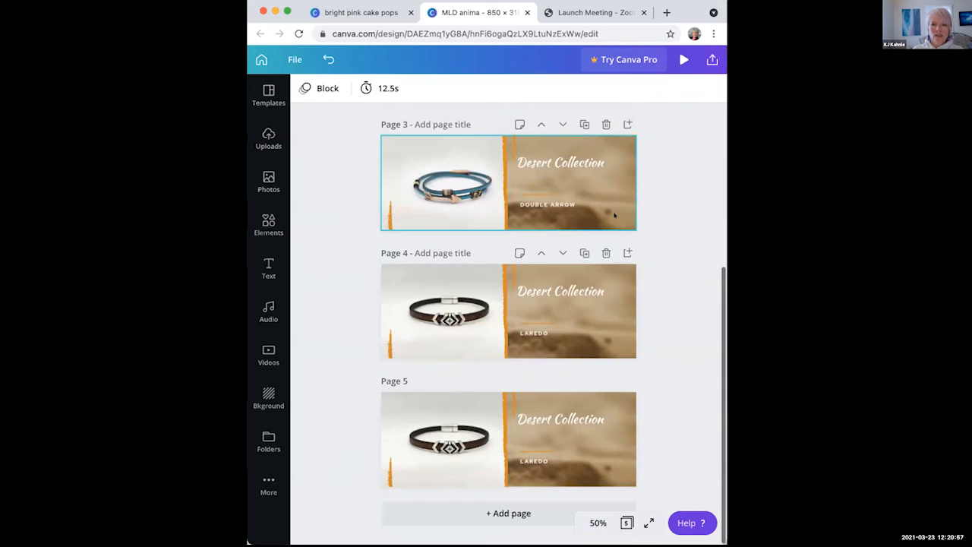
click(624, 299)
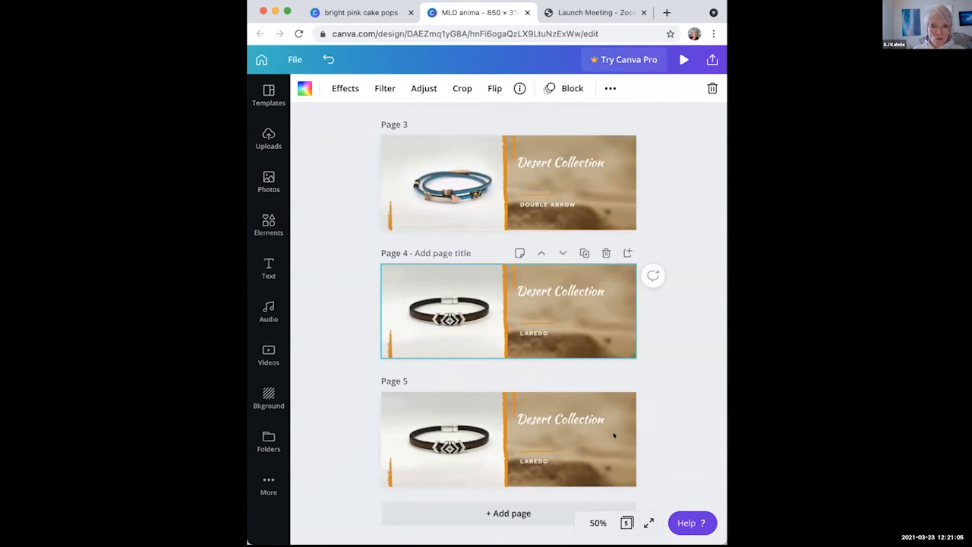
click(358, 310)
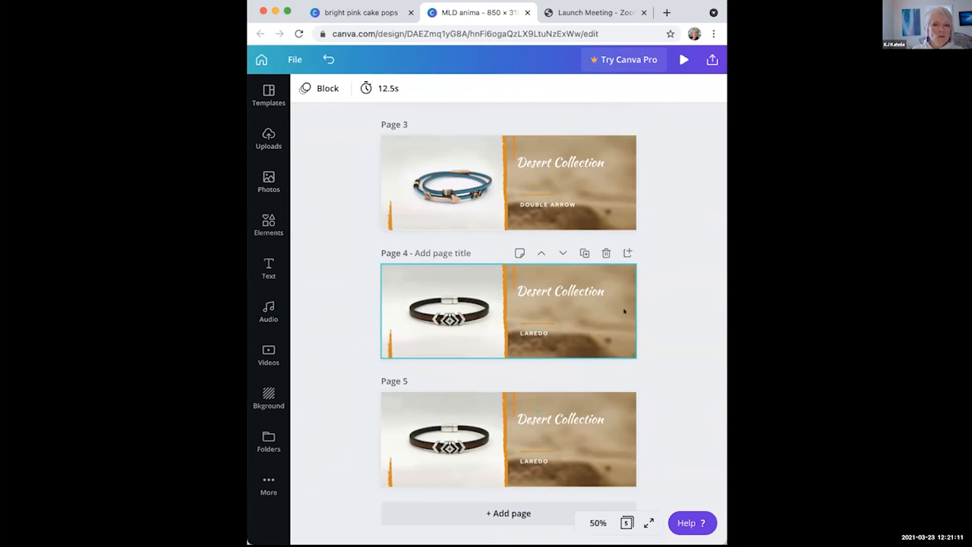
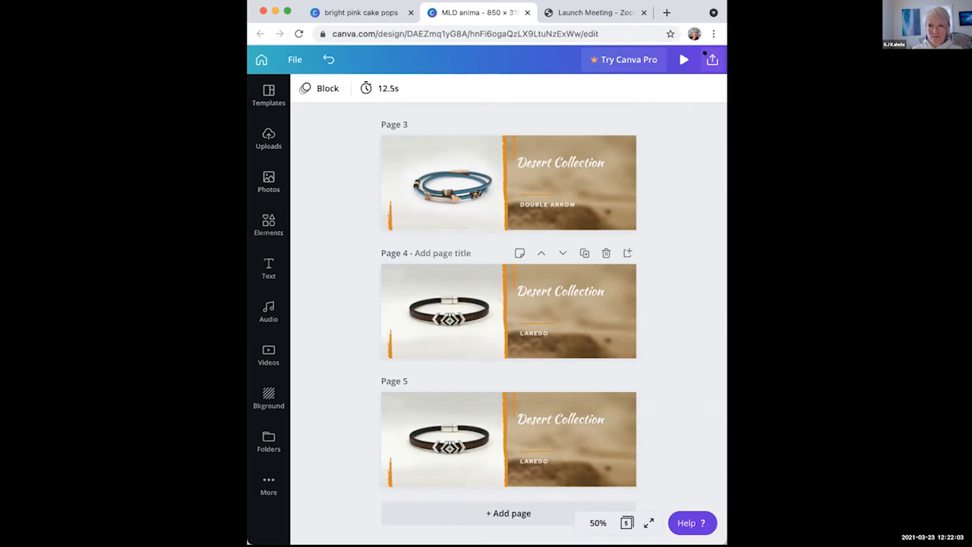
- Look through the publishing options and open the download settings, keeping MP4 Video as the file type
click(705, 52)
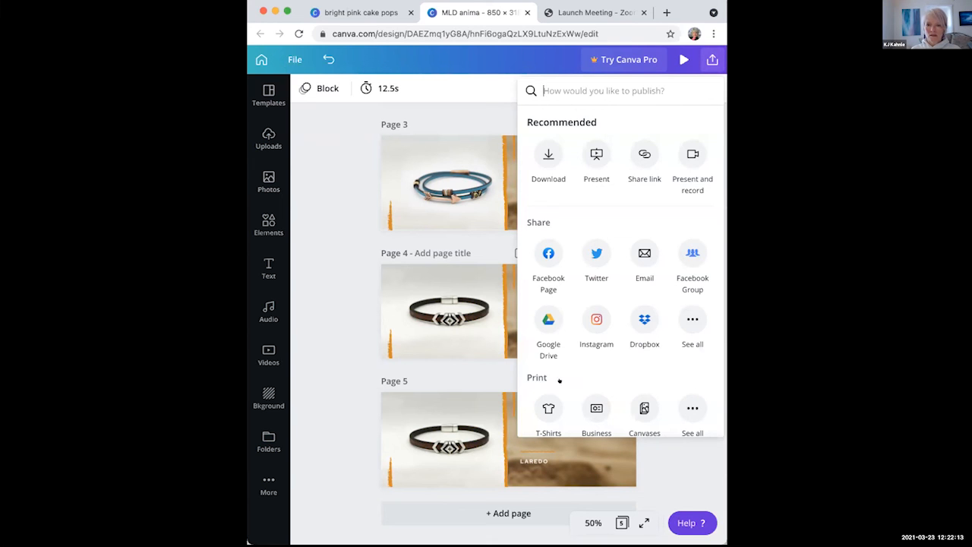
scroll(559, 383, down, 3)
scroll(559, 381, down, 3)
scroll(562, 251, up, 5)
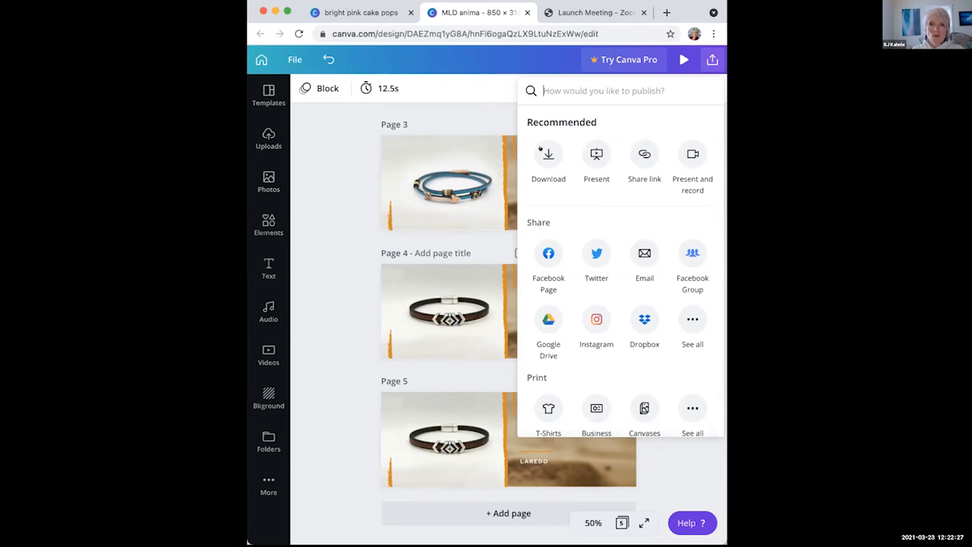
click(540, 149)
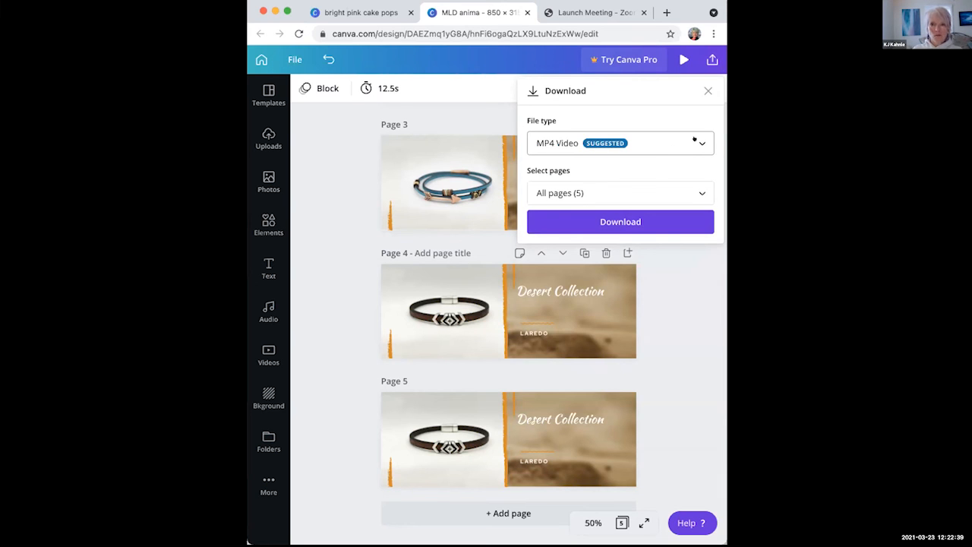
click(693, 140)
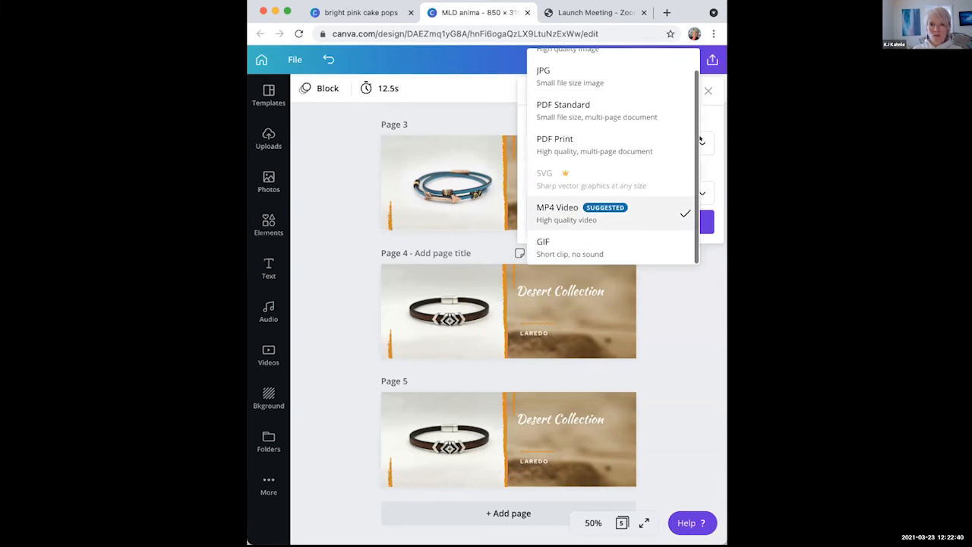
click(552, 215)
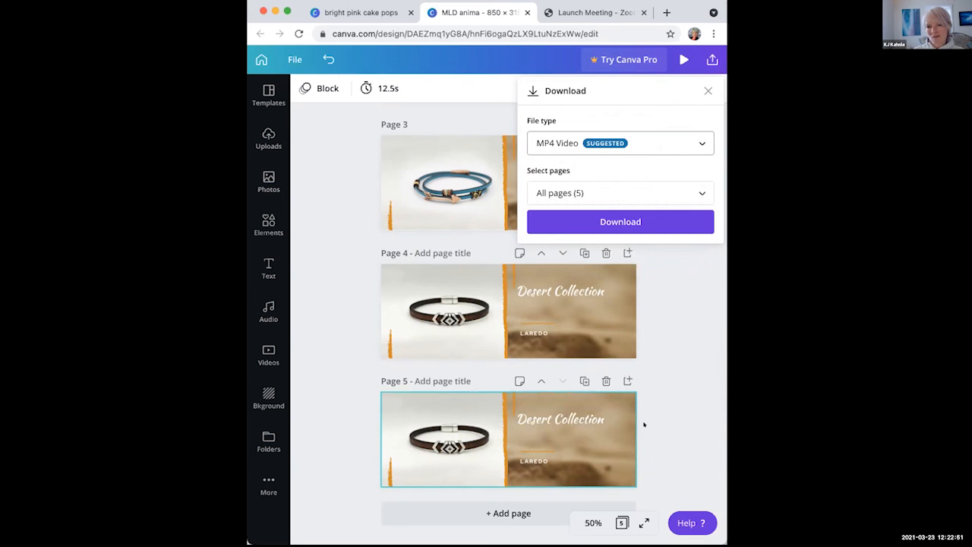
- Select only pages 1 to 4 for export and download them as an MP4 video
click(681, 194)
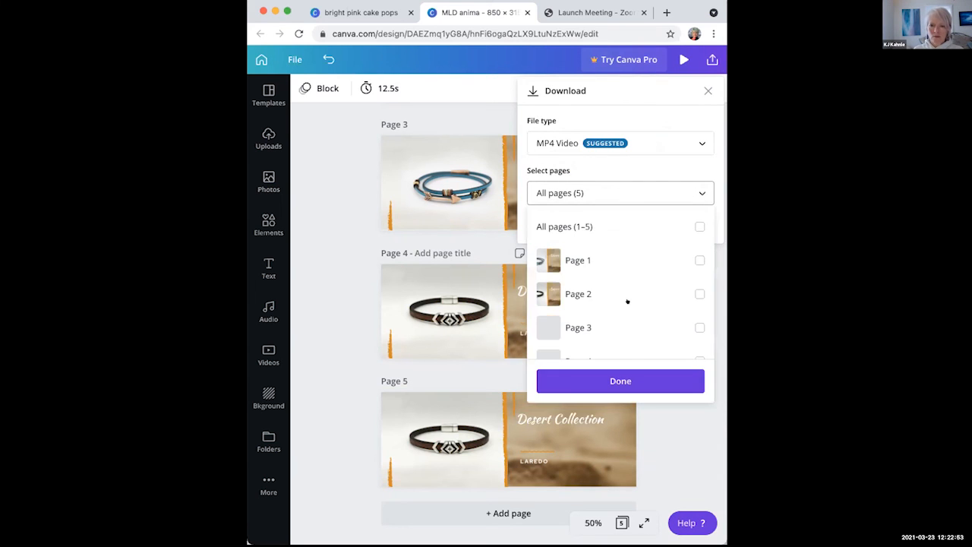
click(693, 258)
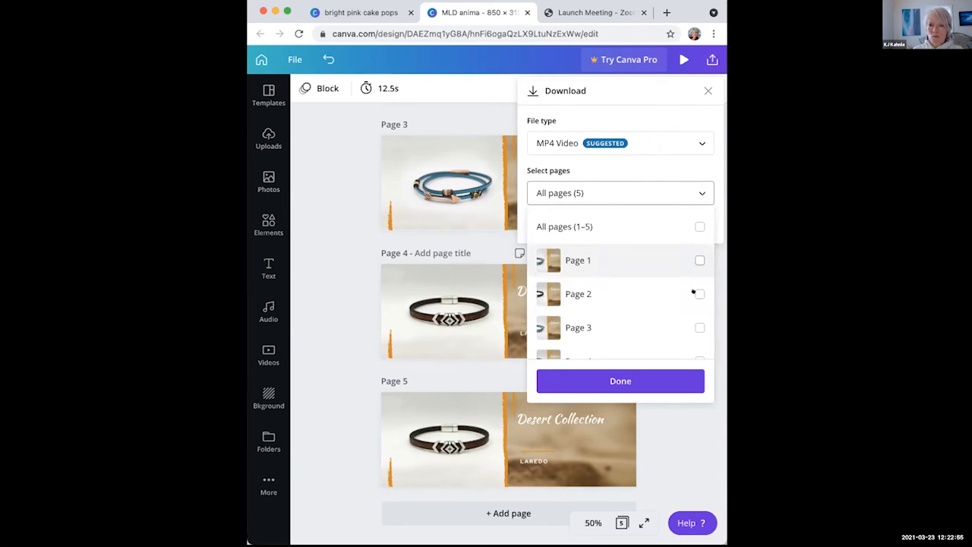
click(692, 291)
click(698, 327)
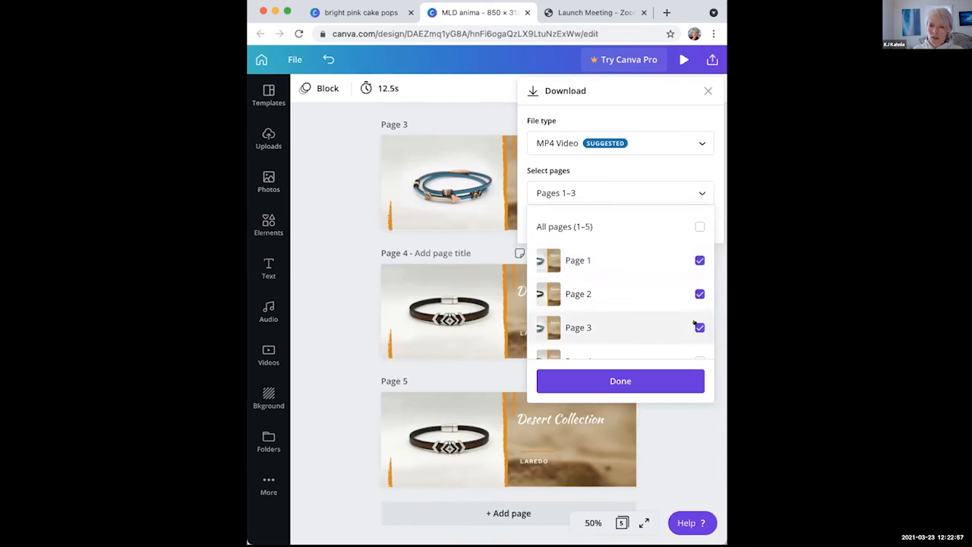
scroll(694, 323, down, 2)
click(696, 311)
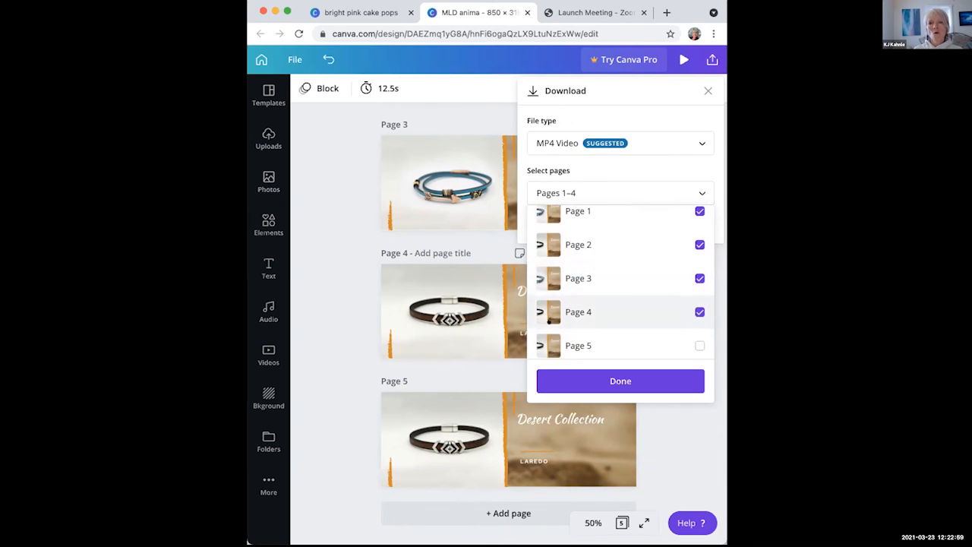
click(634, 380)
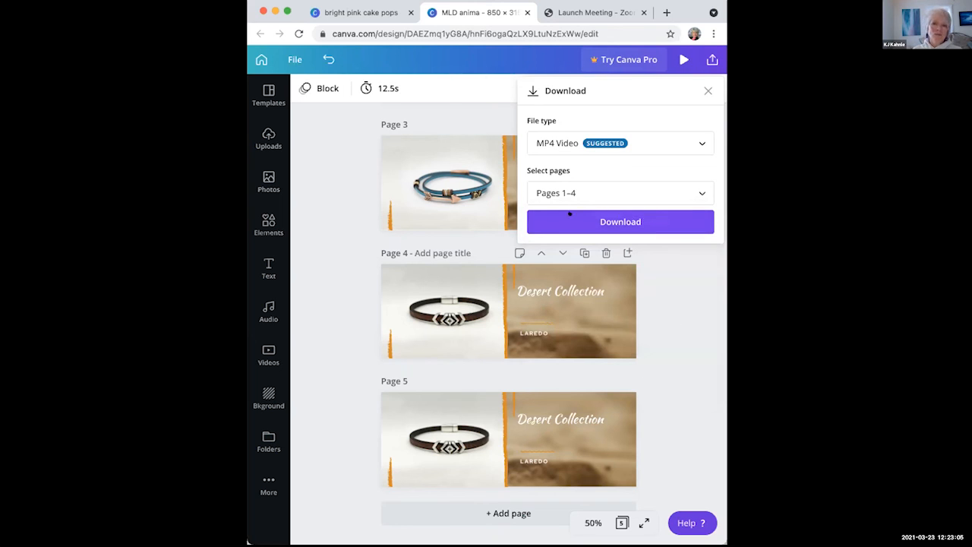
click(617, 218)
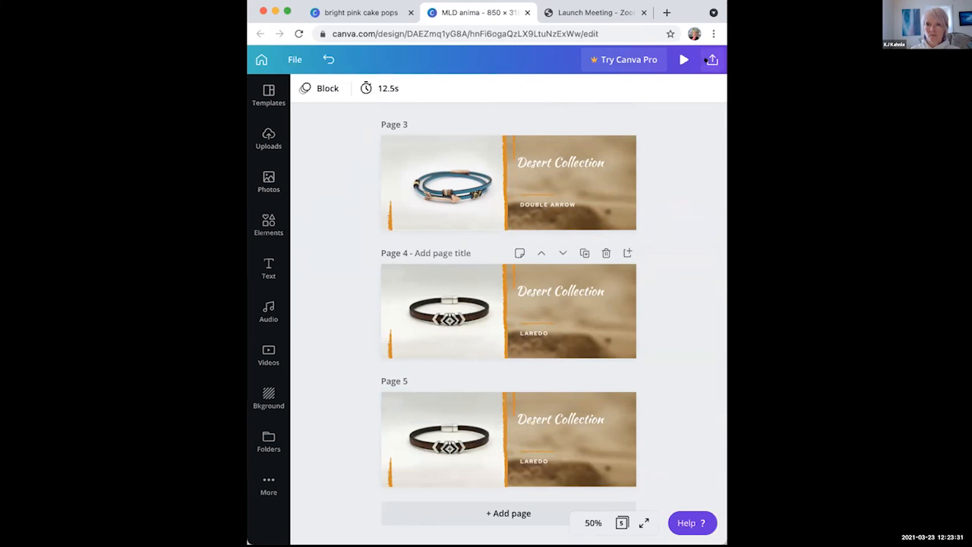
- Reopen the download settings, look at the page selection list and close the settings again
click(706, 59)
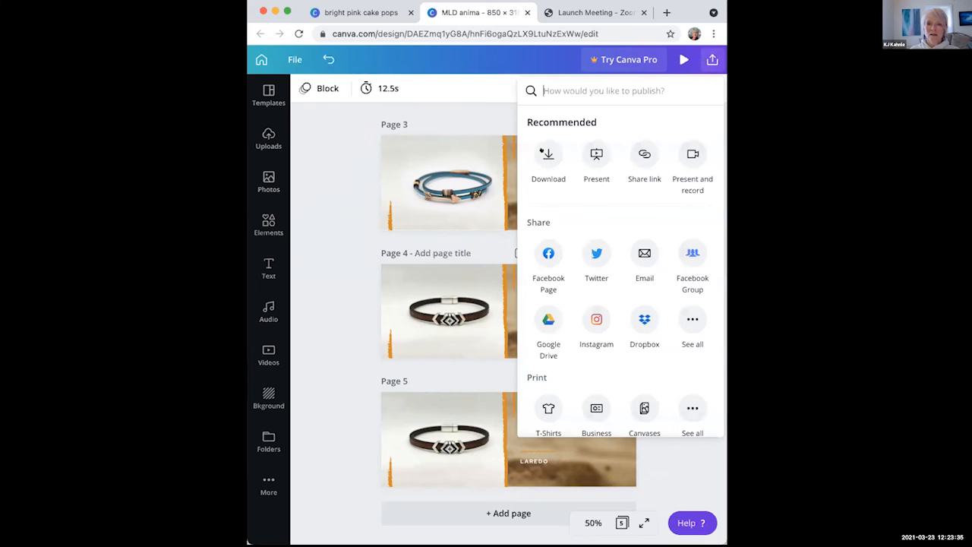
click(547, 154)
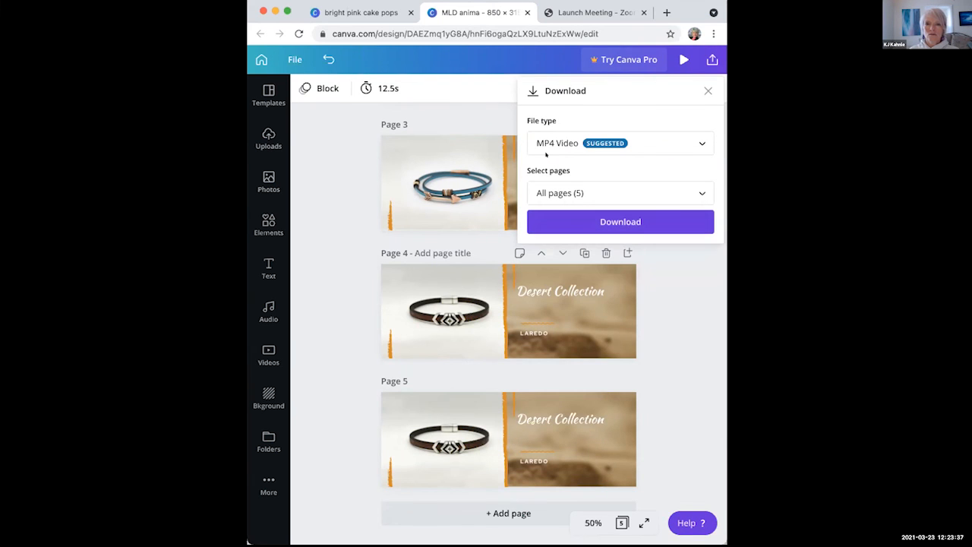
click(630, 188)
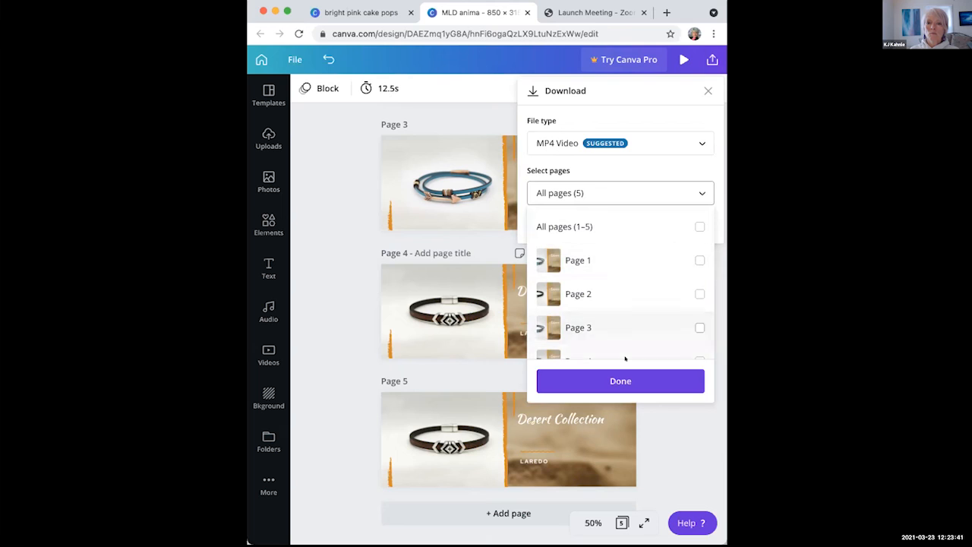
click(620, 225)
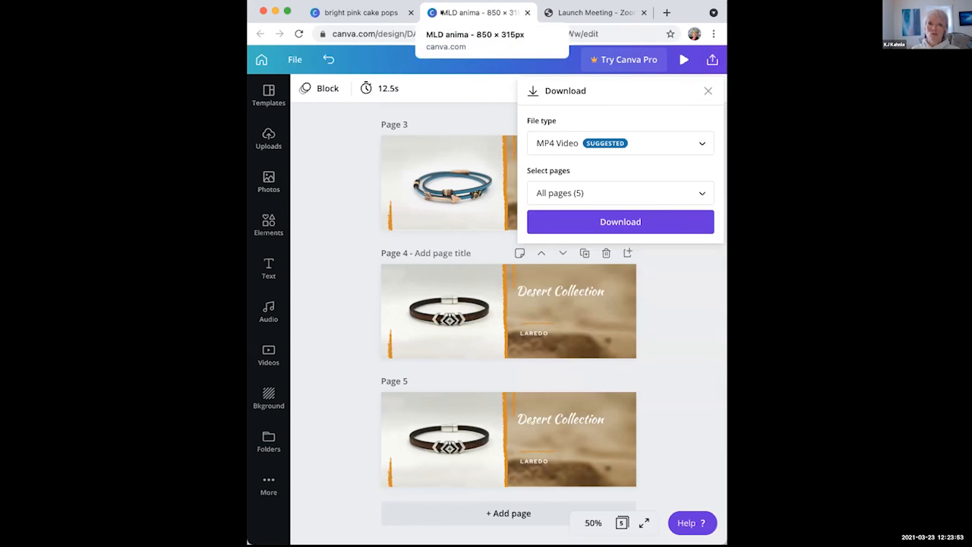
click(703, 89)
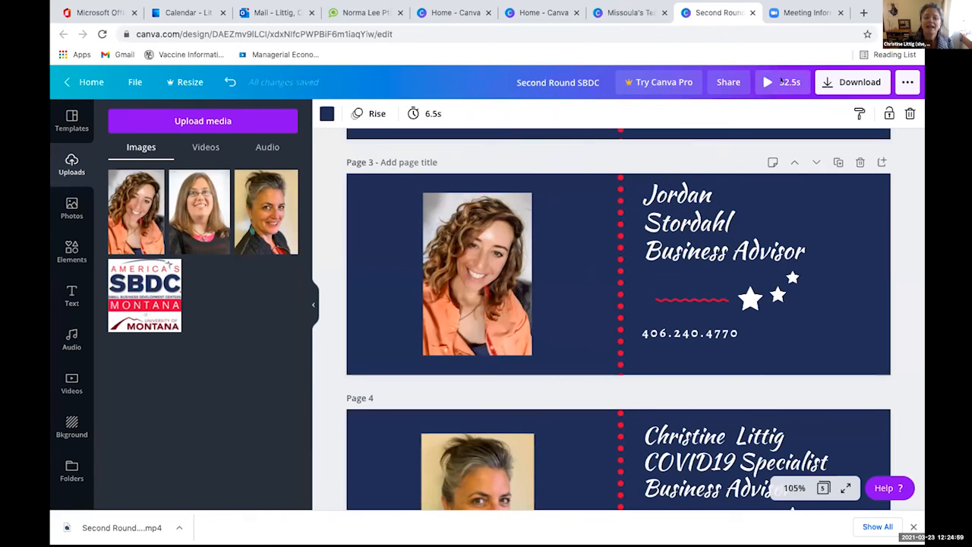
- Play the animated preview of the Second Round SBDC cover design
click(782, 81)
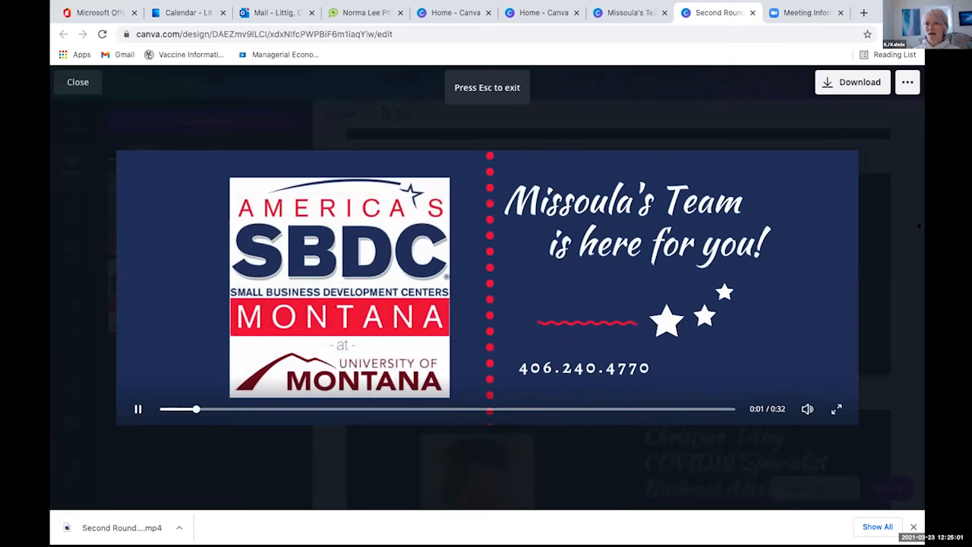